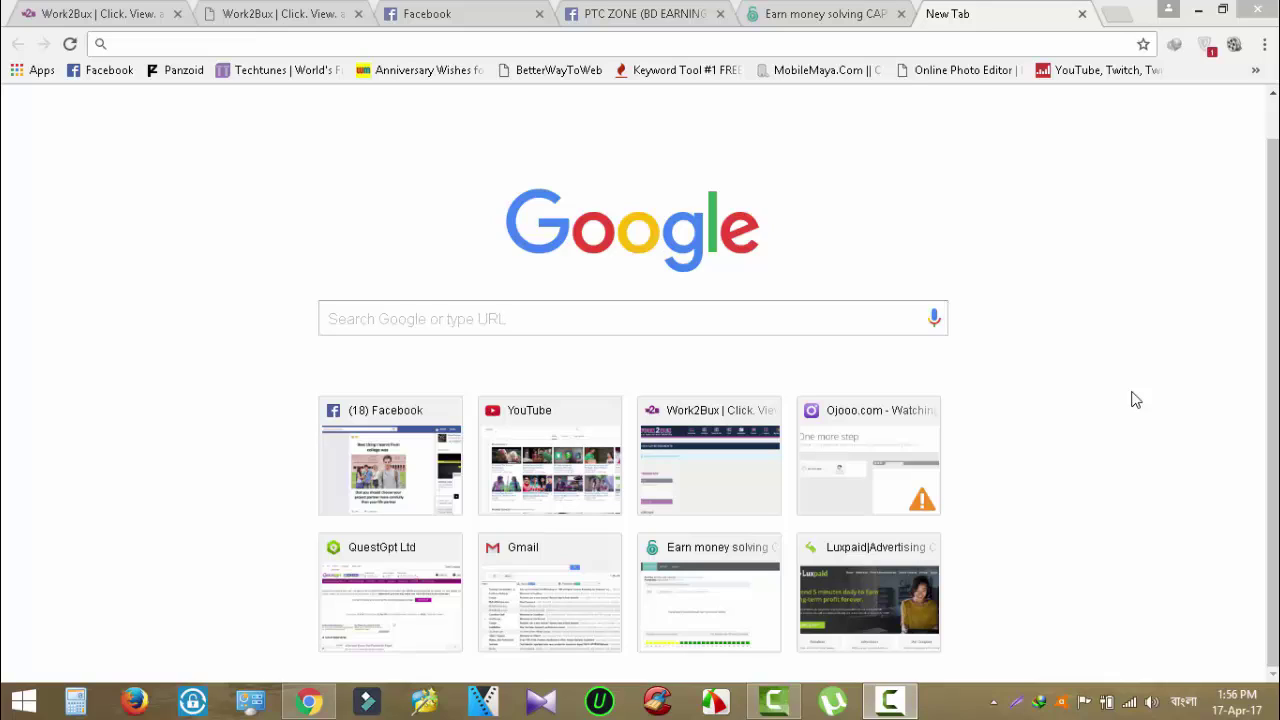
Go to payza.com/bangladesh by accepting the address-bar autocomplete for 'pay'.
left_click(598, 52)
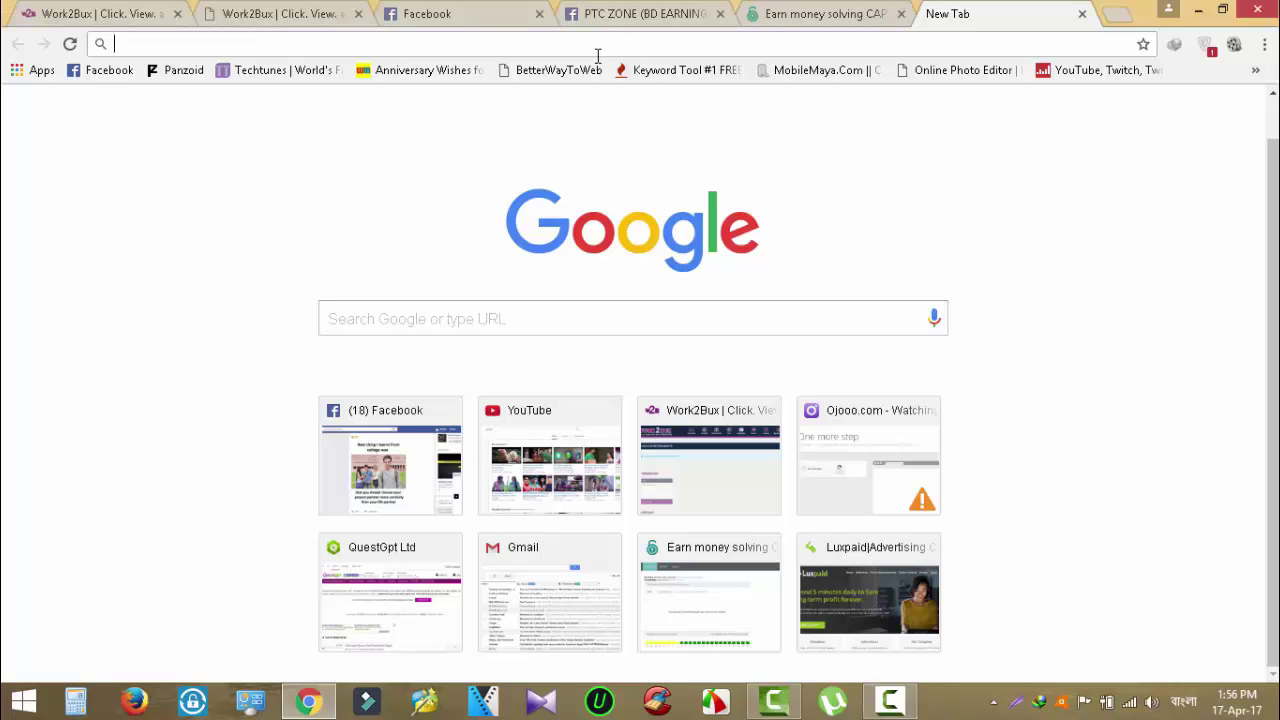
type("pa")
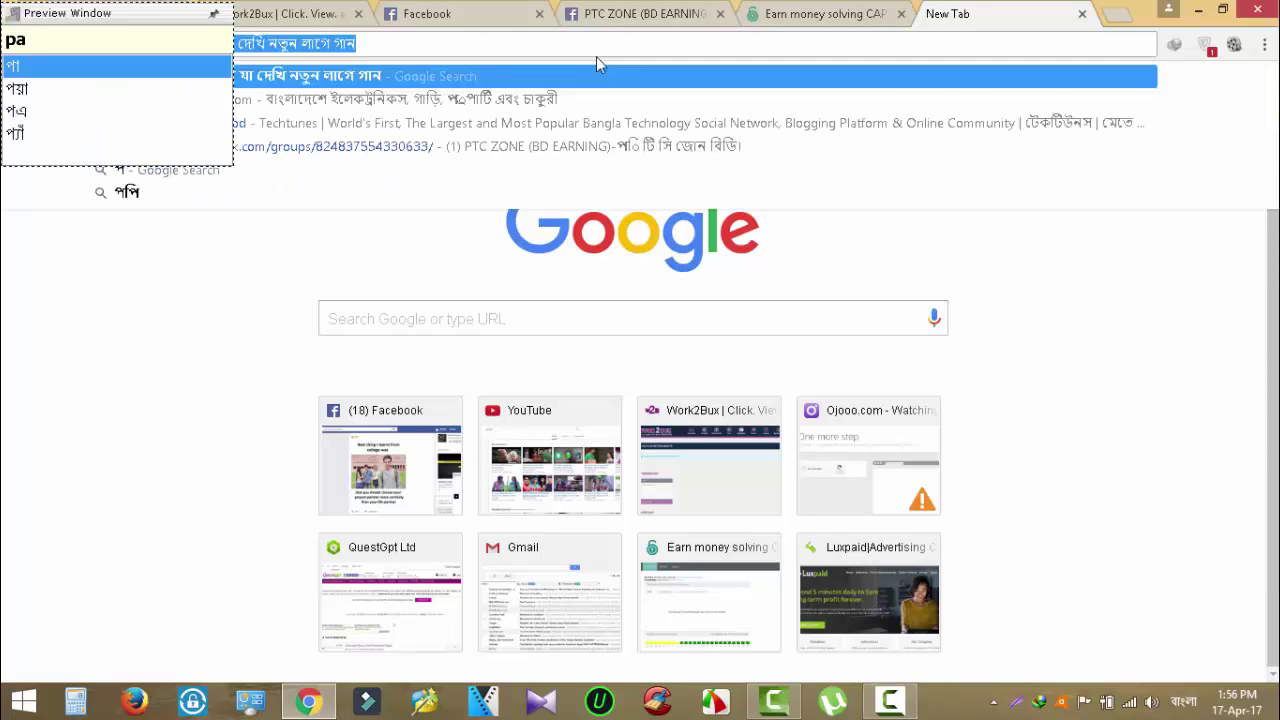
key("BackSpace")
key("BackSpace")
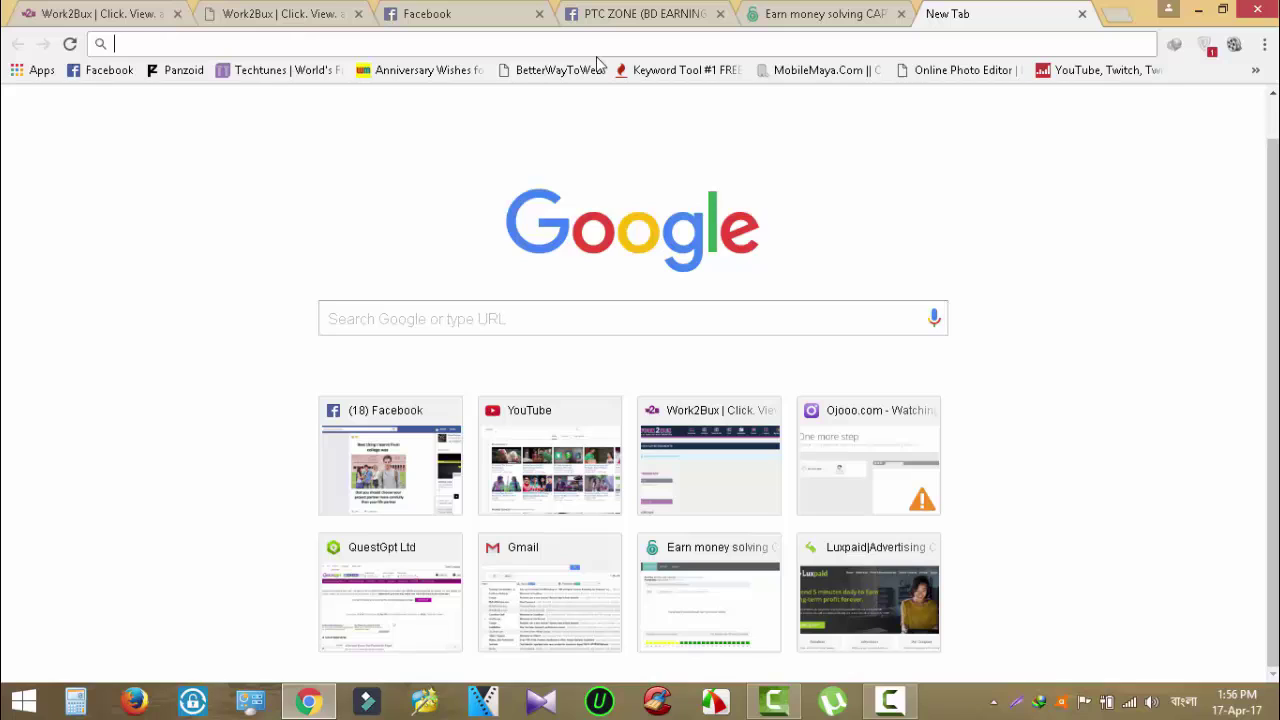
type("payza.com/bangladesh")
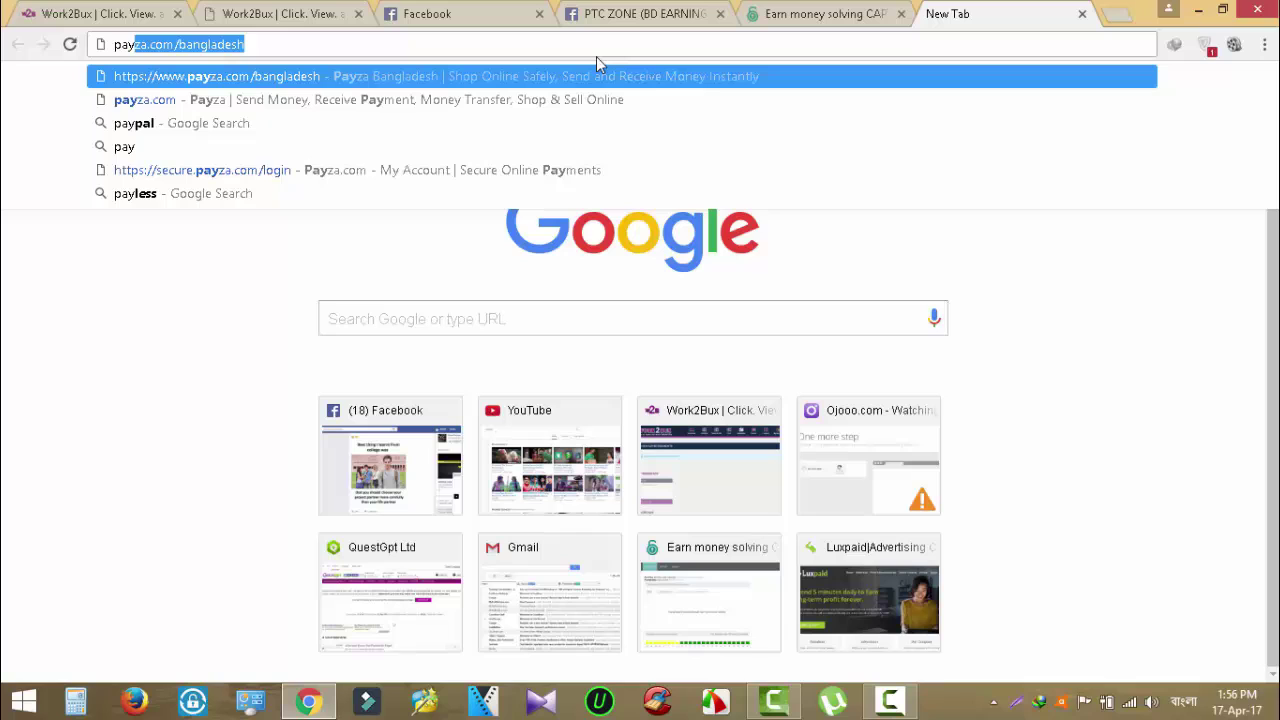
key("Return")
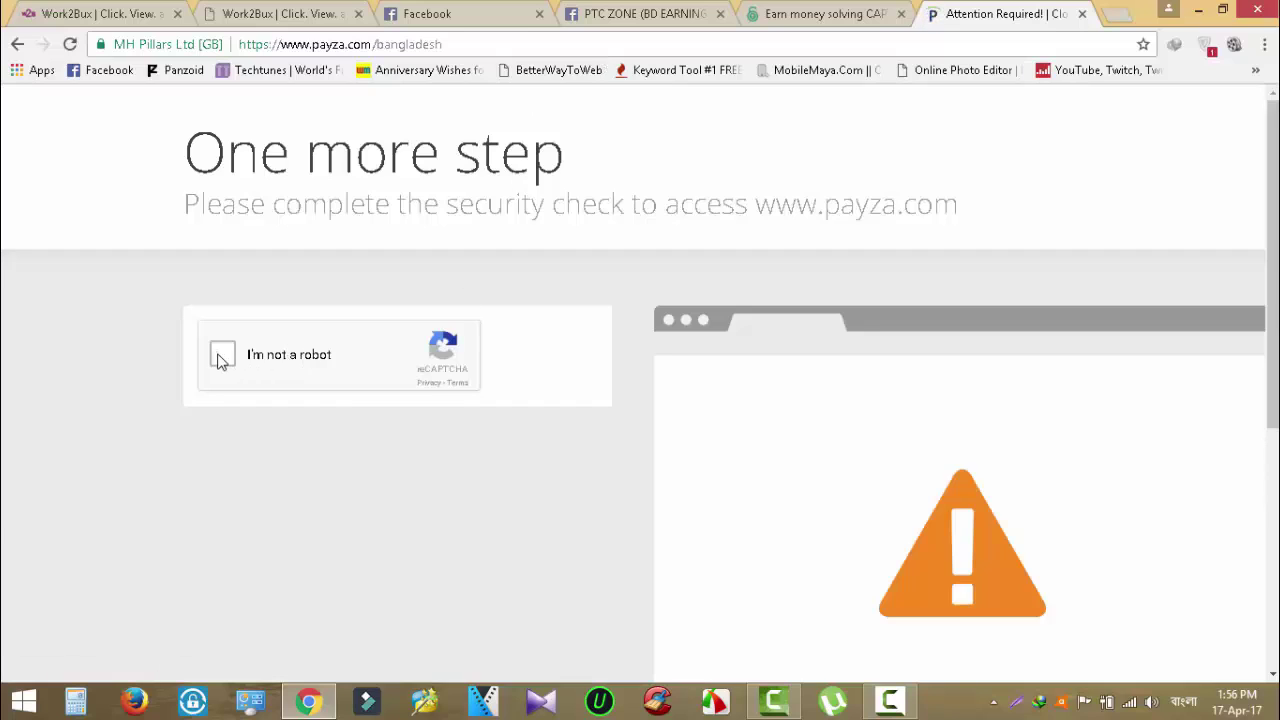
Pass the 'I'm not a robot' check and scroll through the Payza Bangladesh homepage.
left_click(224, 354)
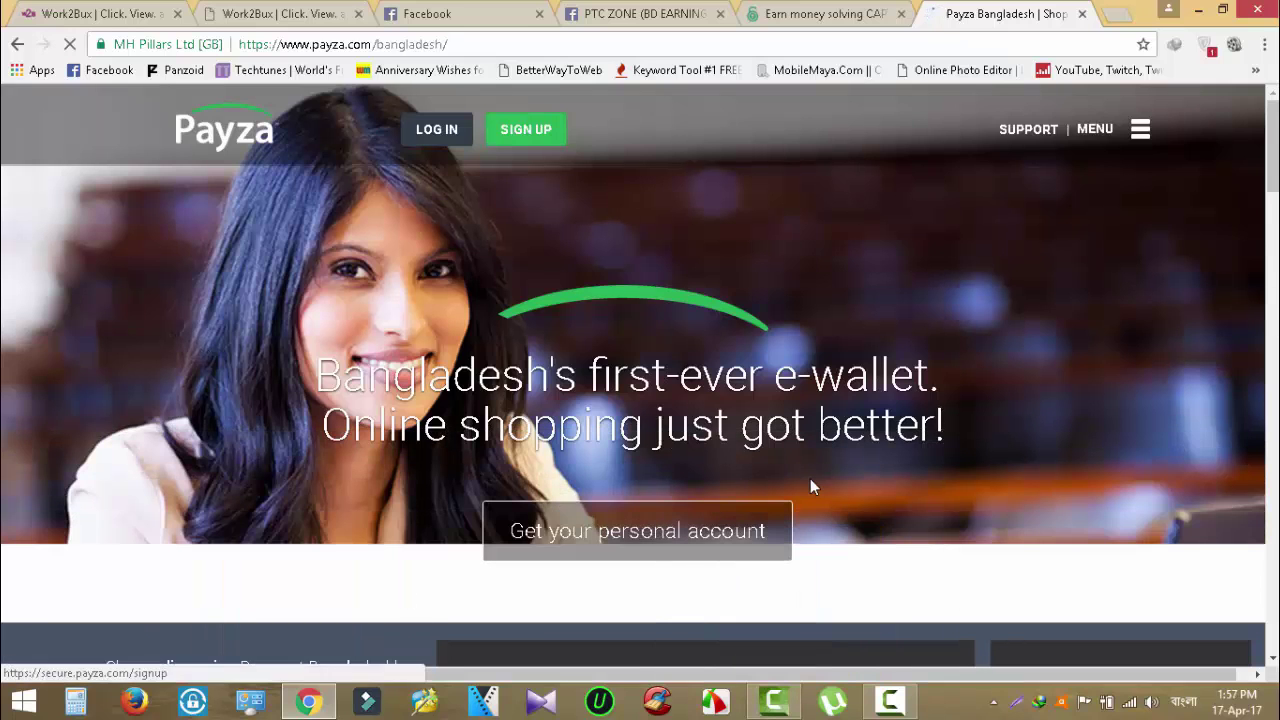
scroll(810, 486, "down", 5)
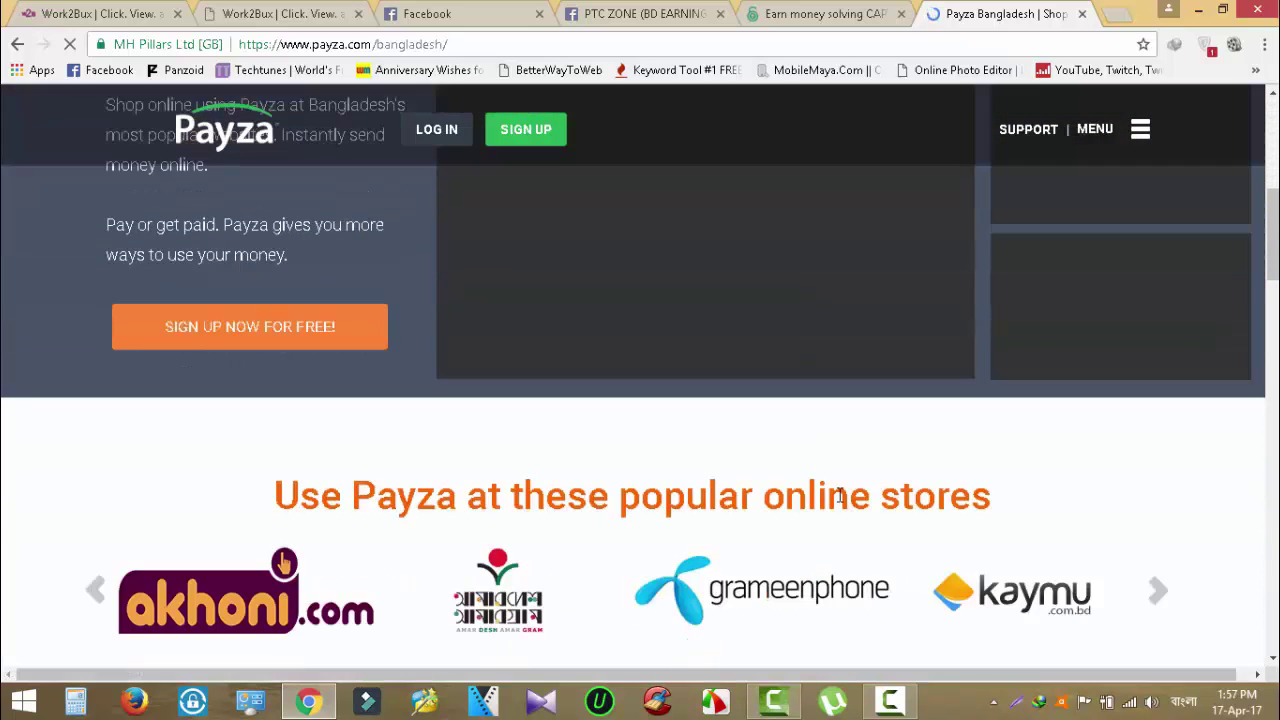
scroll(843, 498, "down", 3)
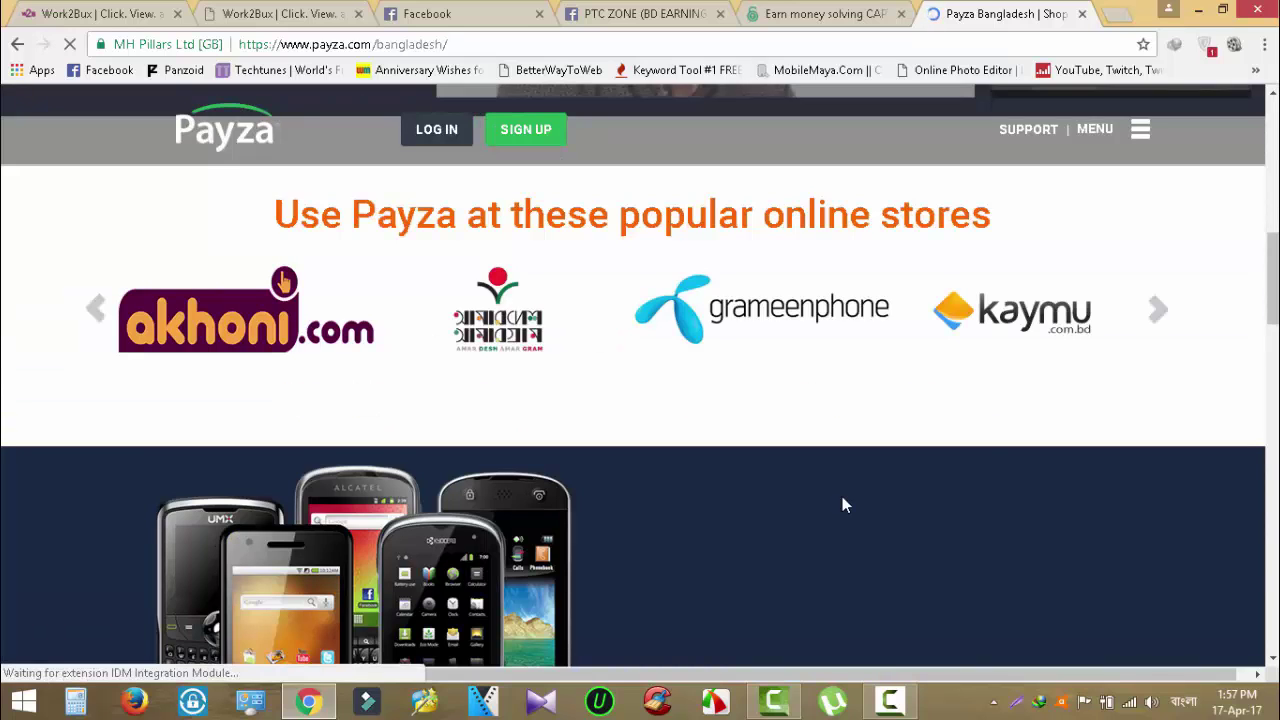
scroll(842, 496, "down", 5)
scroll(841, 494, "down", 7)
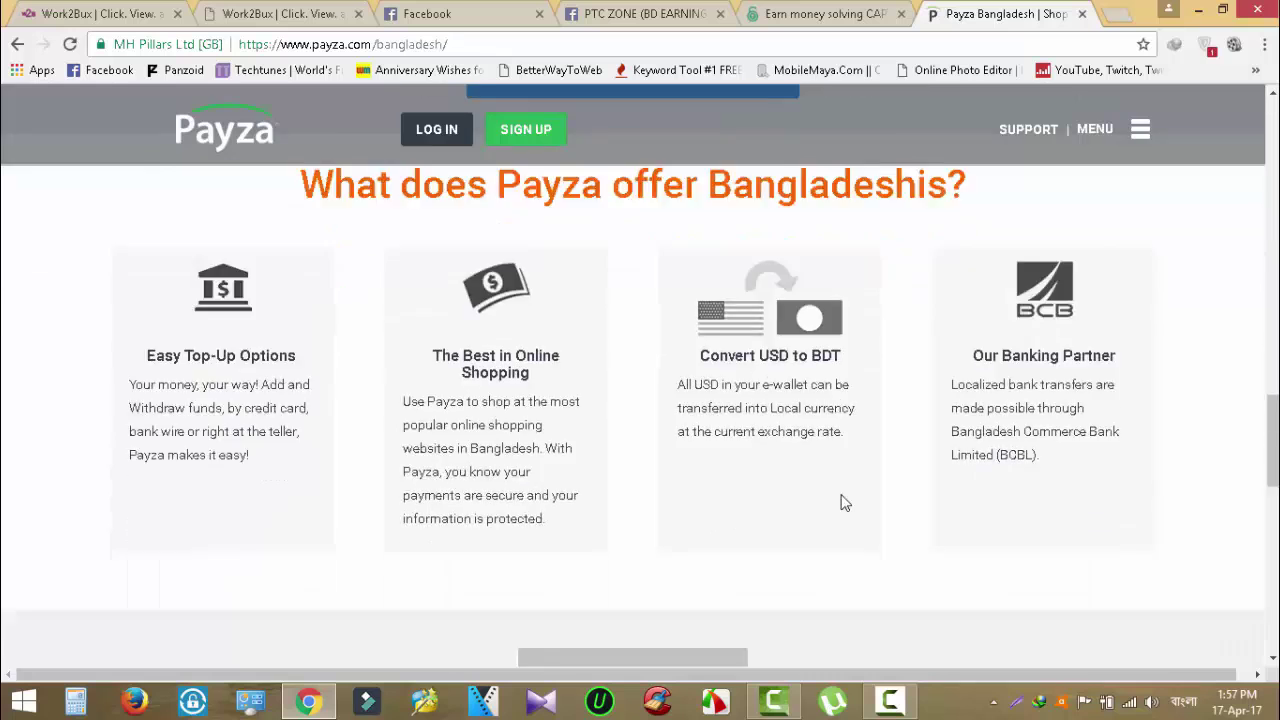
scroll(841, 494, "up", 11)
scroll(841, 503, "up", 8)
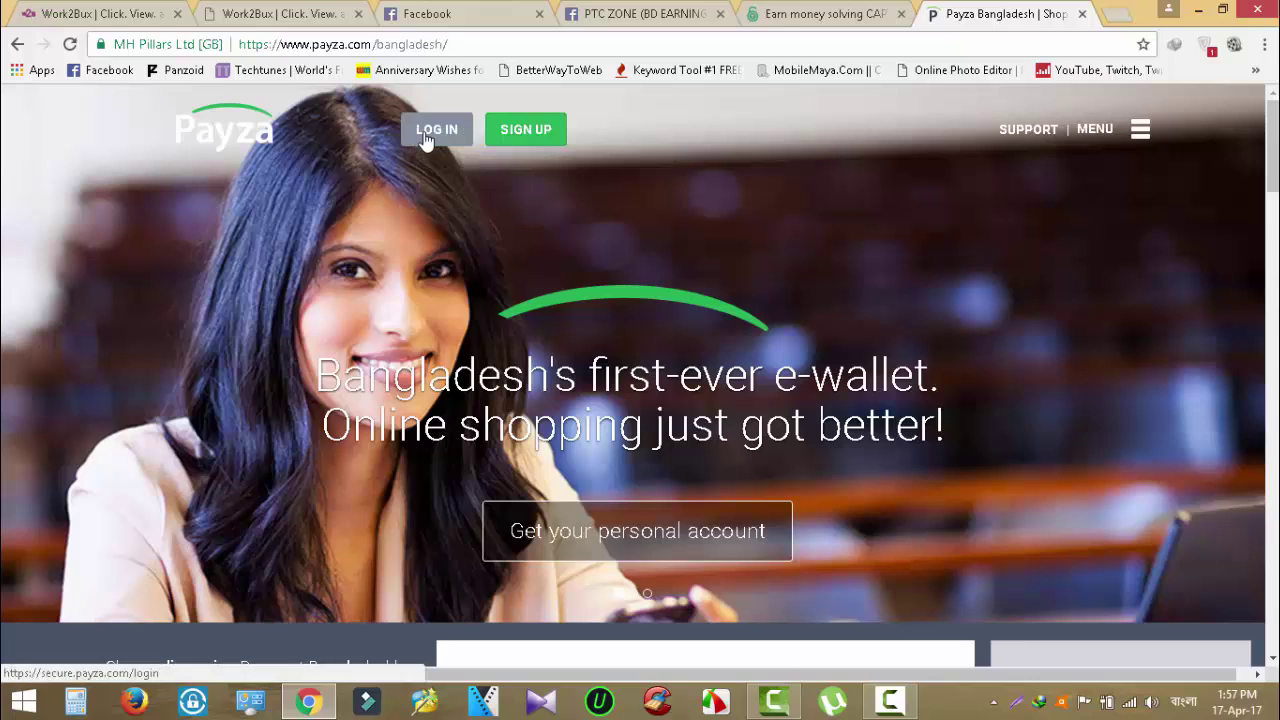
Open the SIGN UP page and review the Personal/Business account comparison table.
left_click(528, 137)
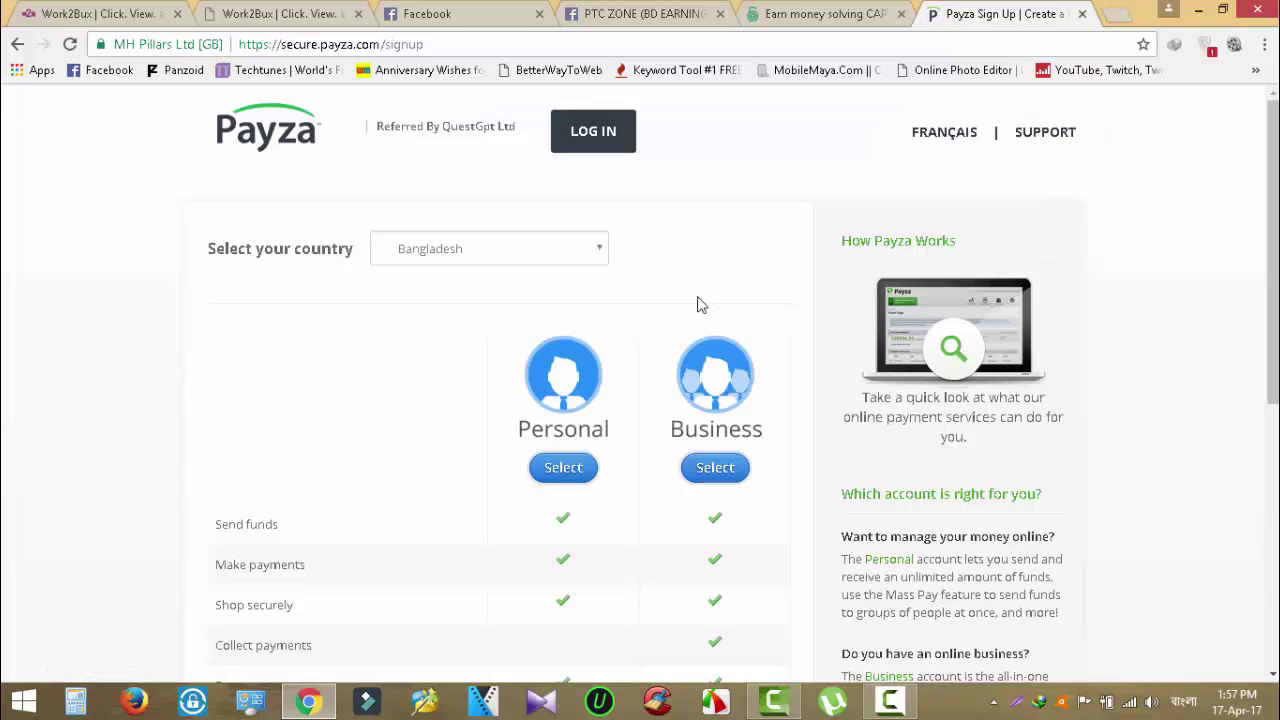
scroll(705, 310, "down", 3)
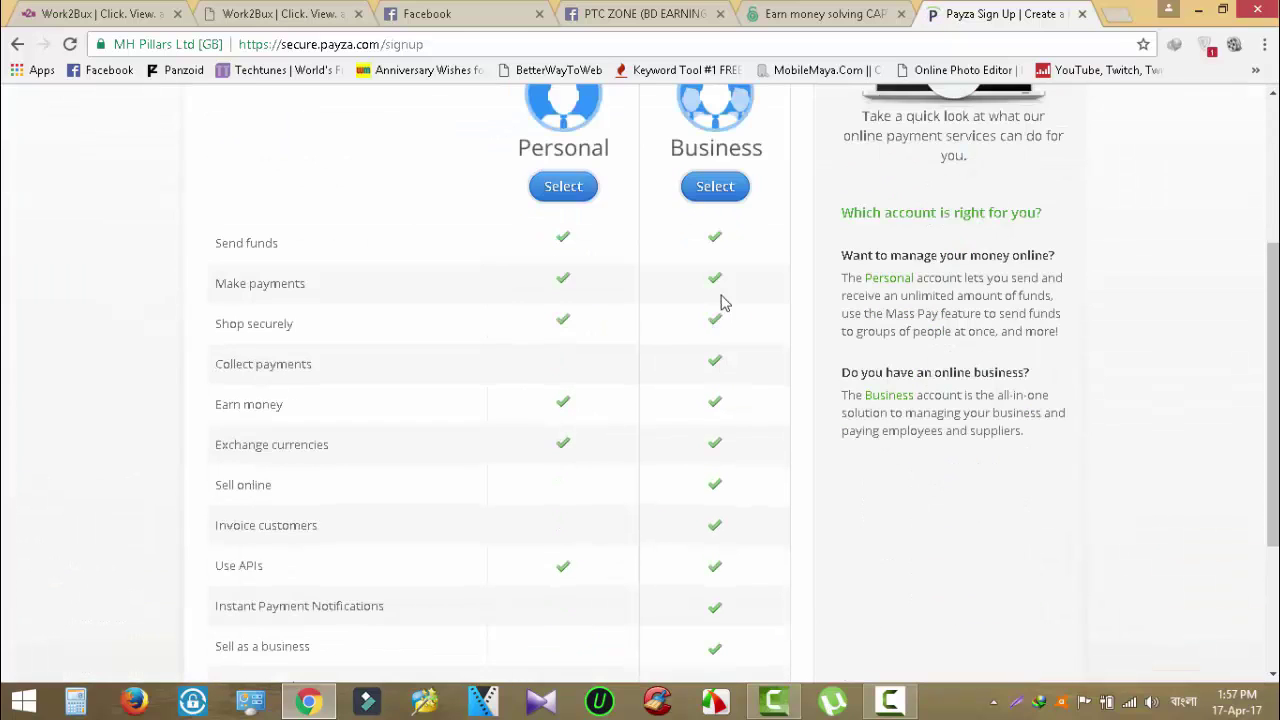
scroll(724, 303, "up", 3)
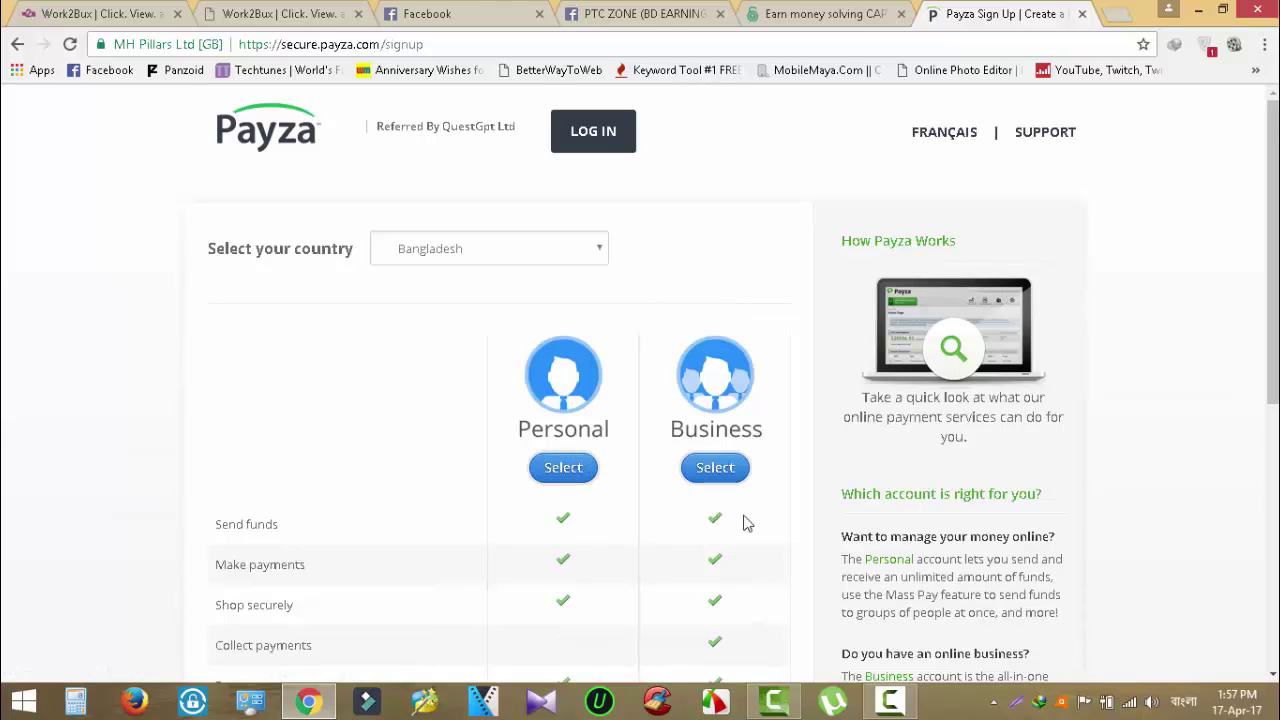
scroll(756, 492, "down", 5)
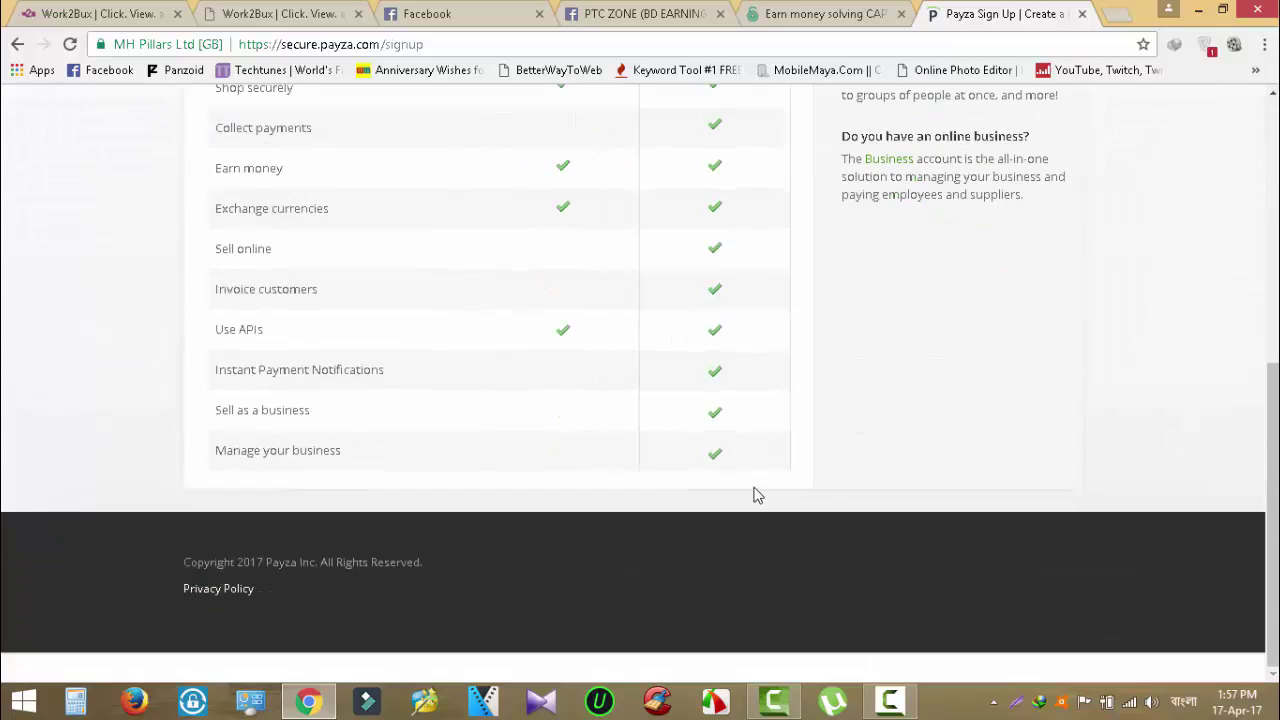
scroll(755, 496, "up", 4)
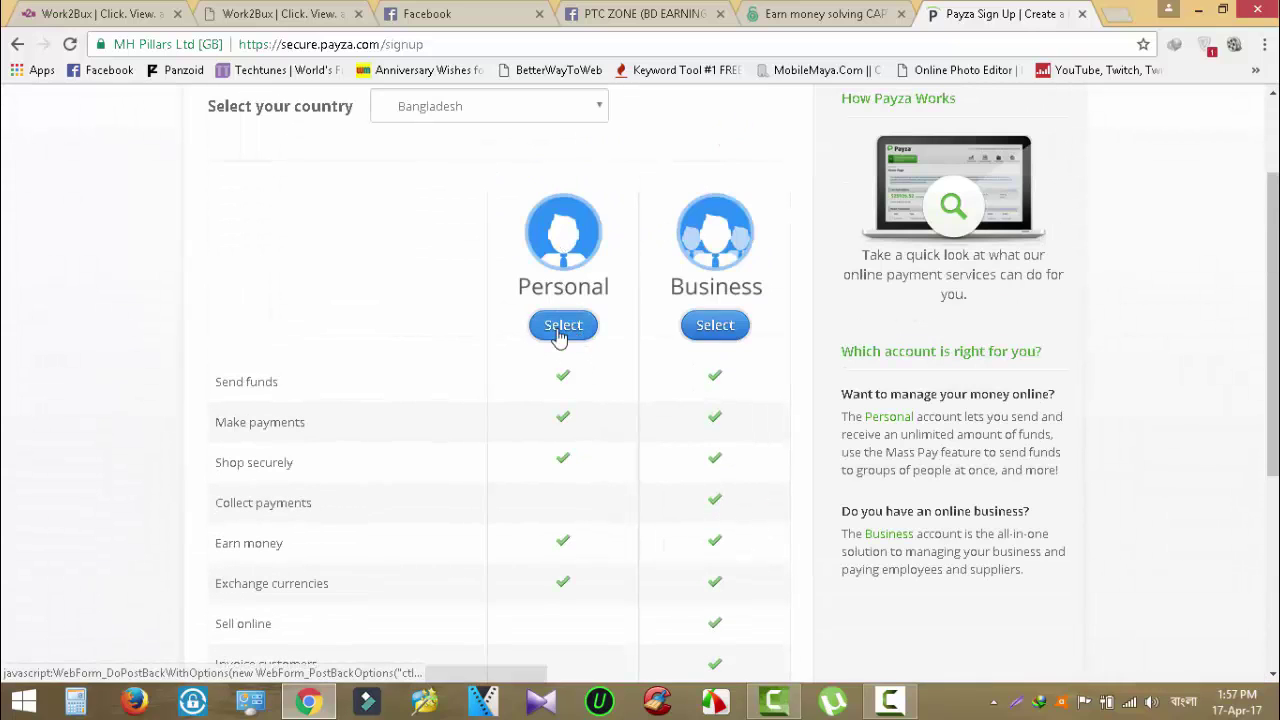
scroll(575, 300, "up", 2)
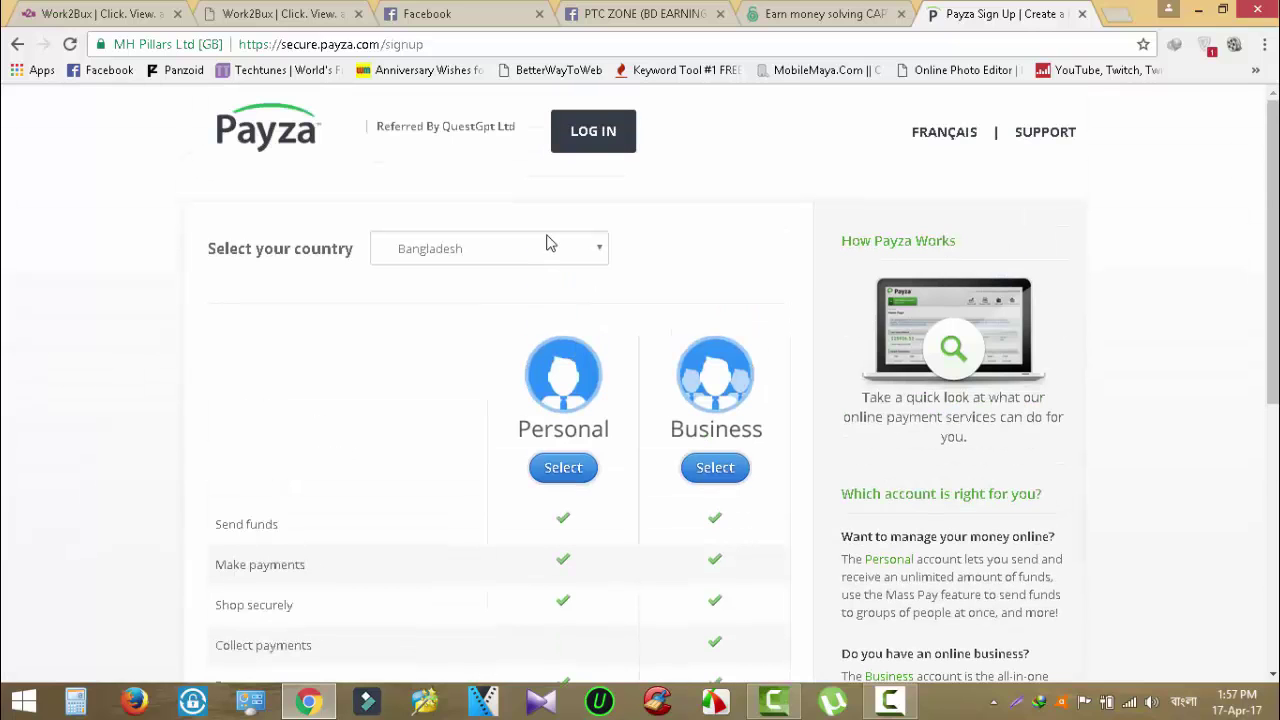
Leave Bangladesh selected in the country dropdown and review the account types again.
left_click(546, 245)
left_click(546, 245)
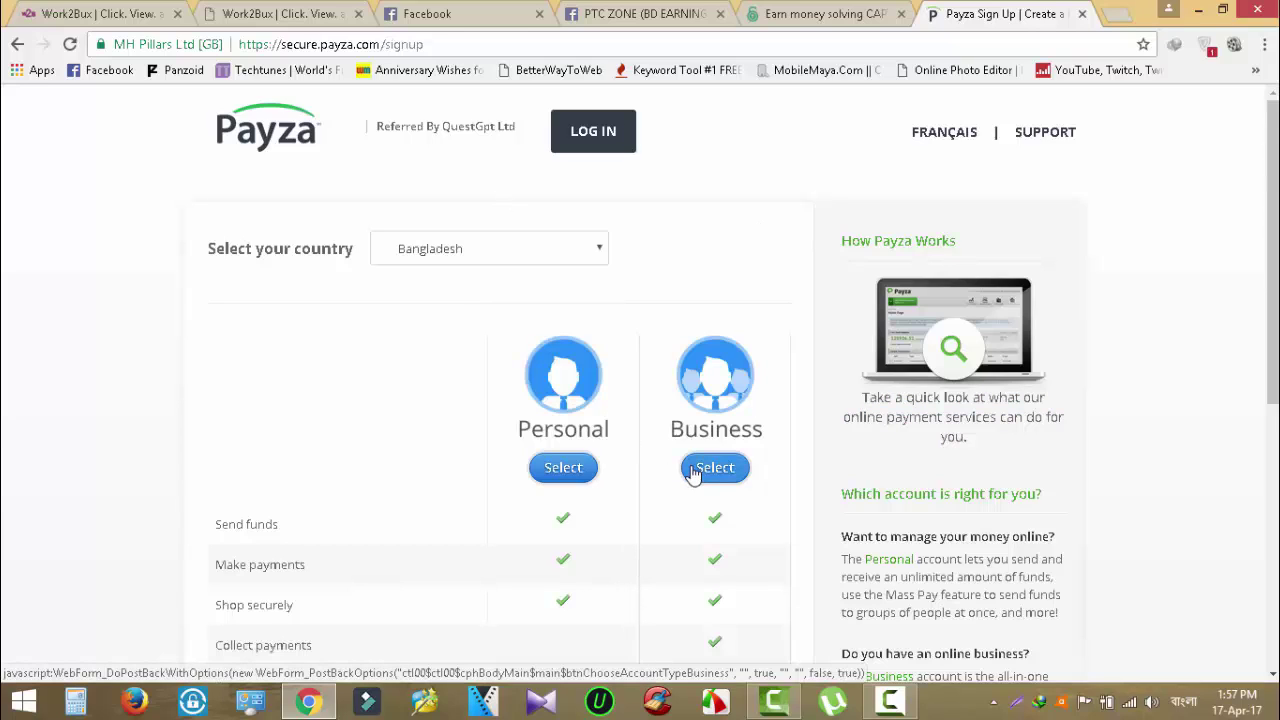
scroll(640, 369, "down", 3)
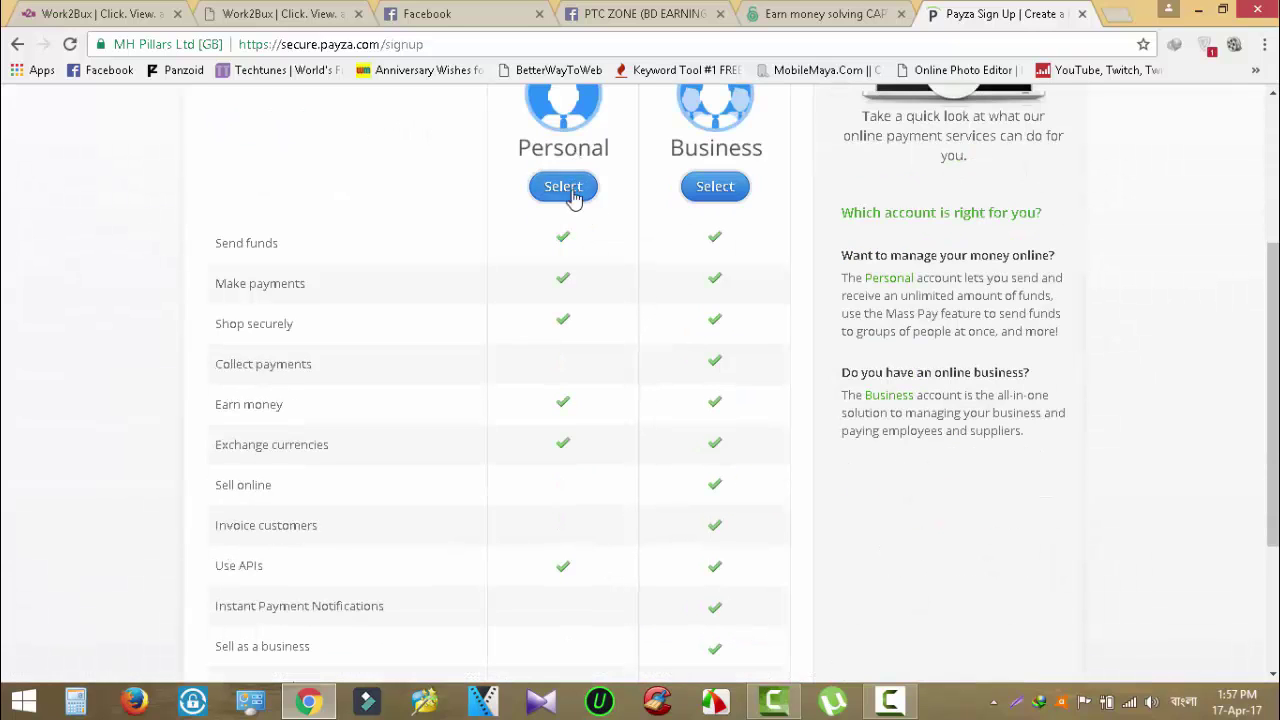
scroll(630, 262, "down", 3)
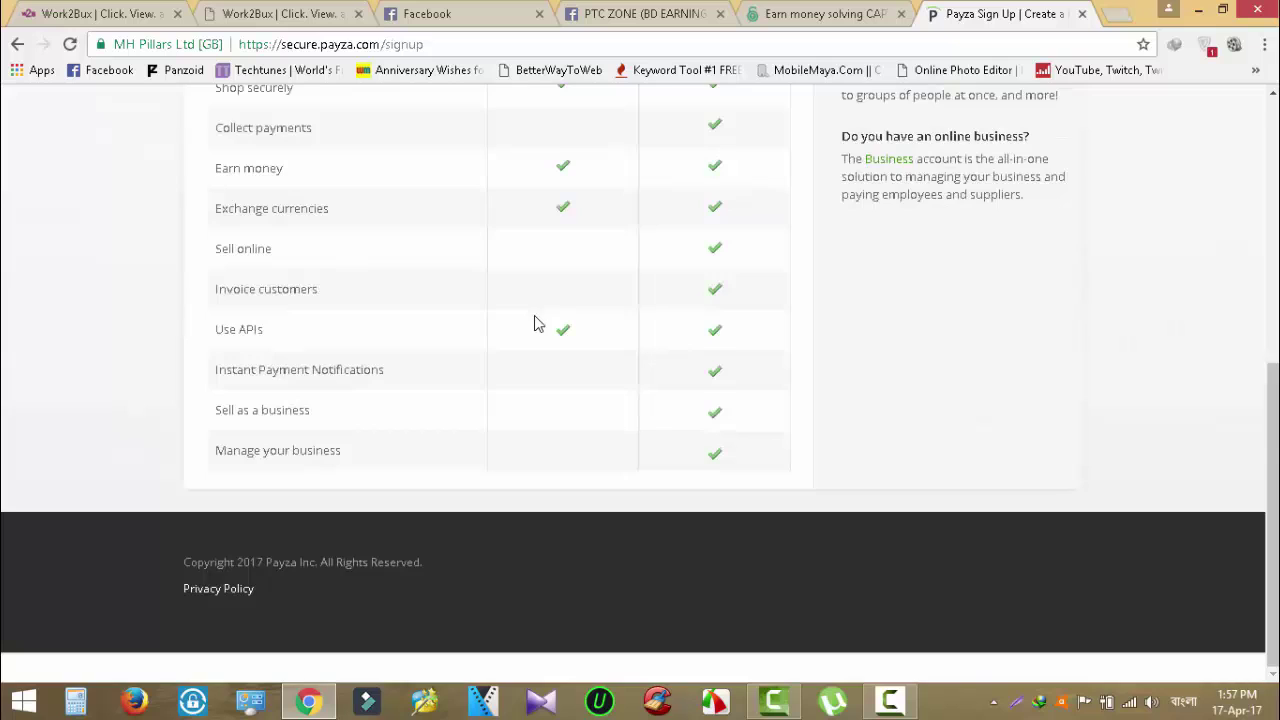
scroll(535, 323, "up", 4)
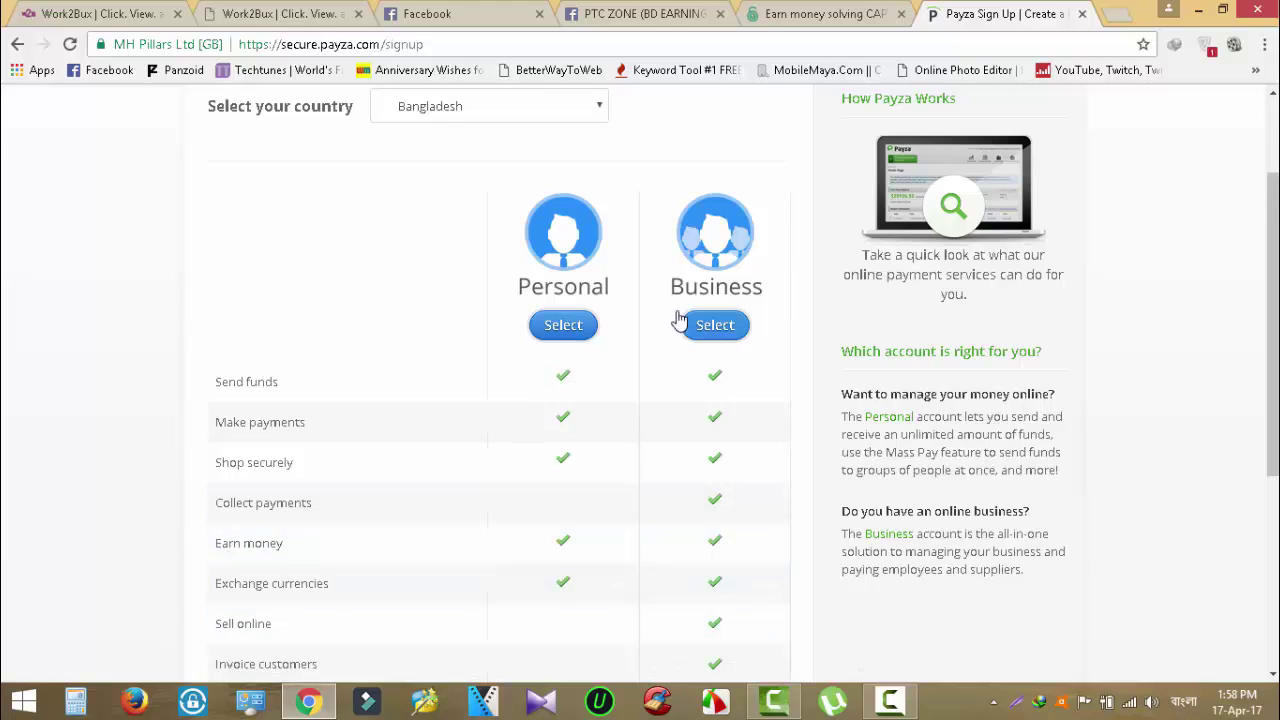
Start a Personal account, then dismiss the salutation list and saved-password suggestion.
left_click(563, 326)
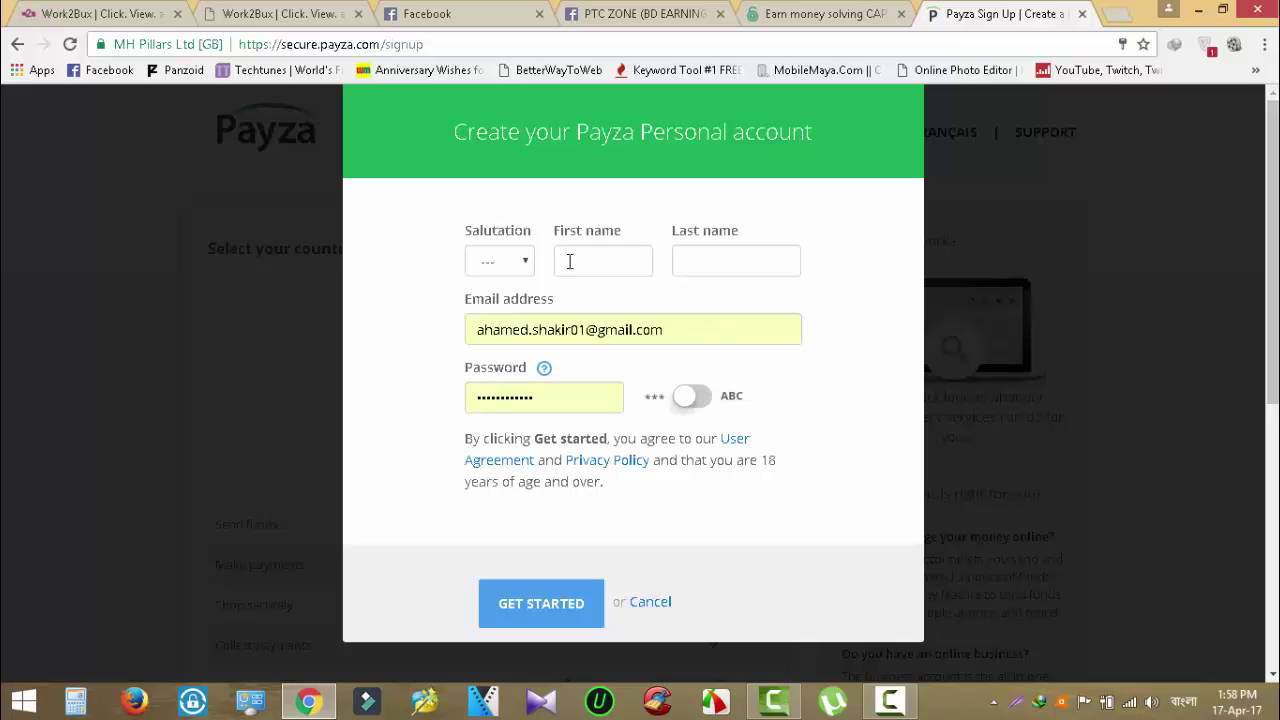
left_click(521, 264)
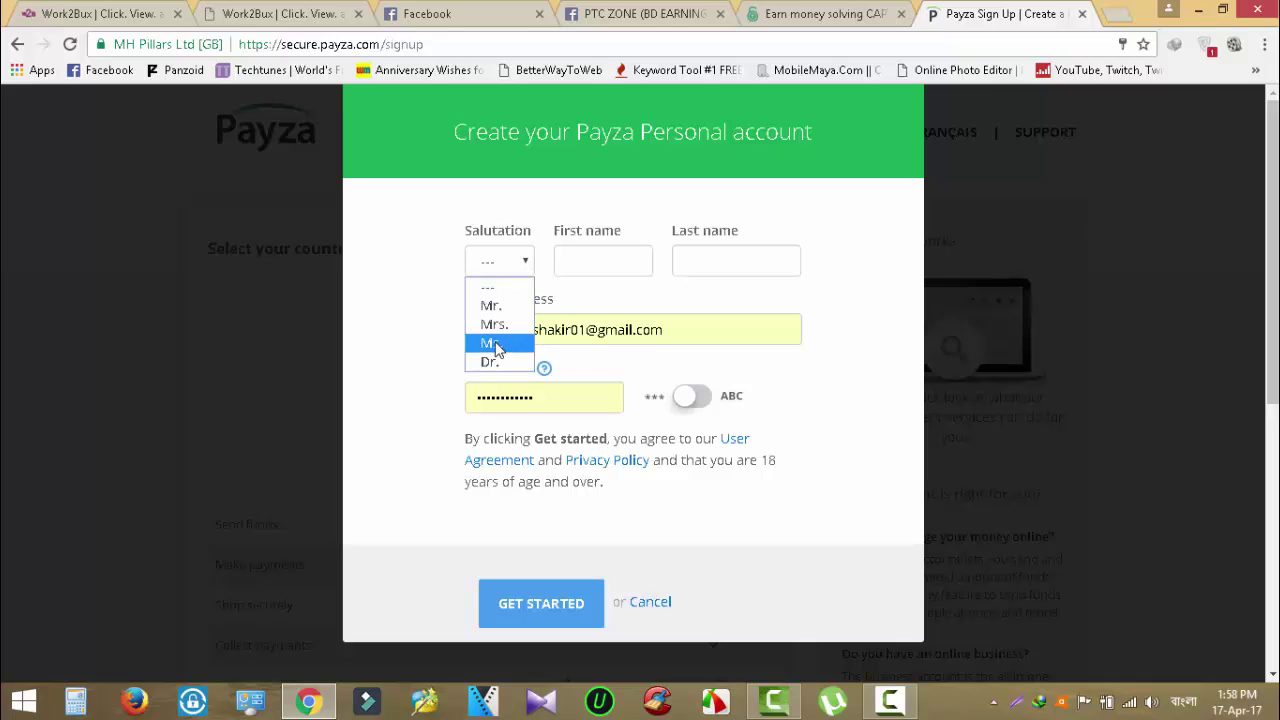
left_click(659, 199)
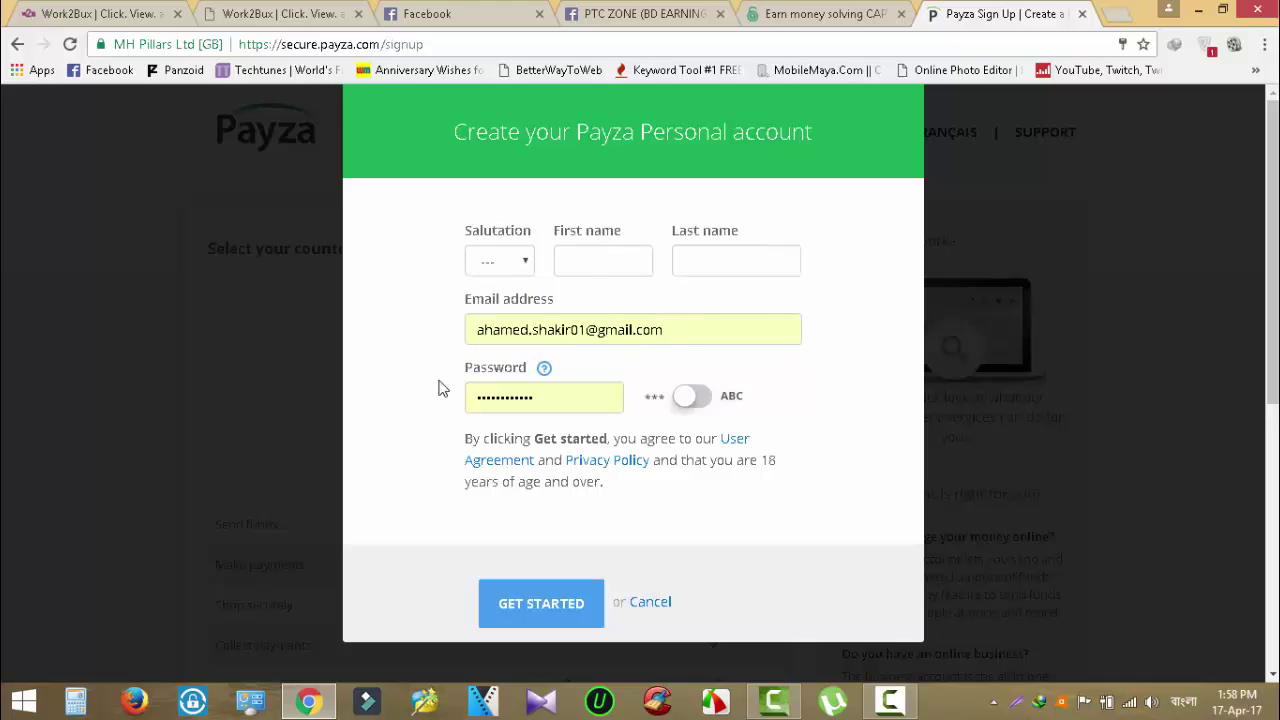
left_click(589, 402)
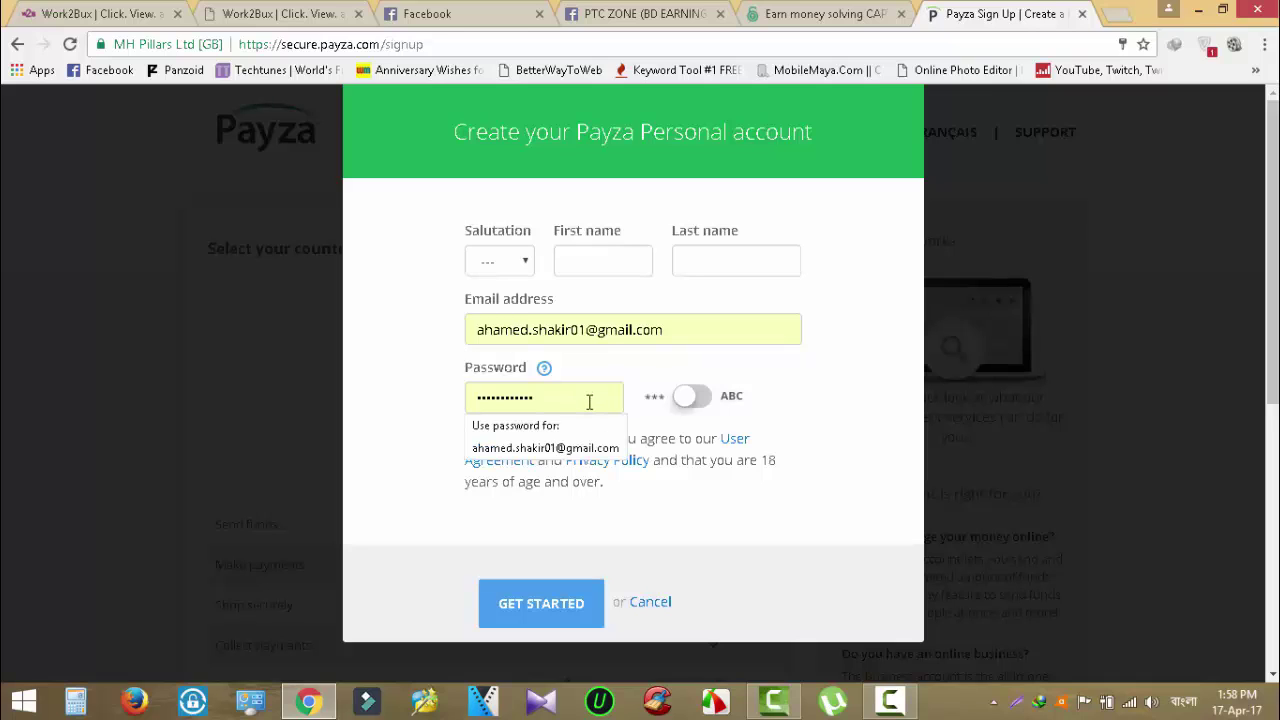
left_click(828, 406)
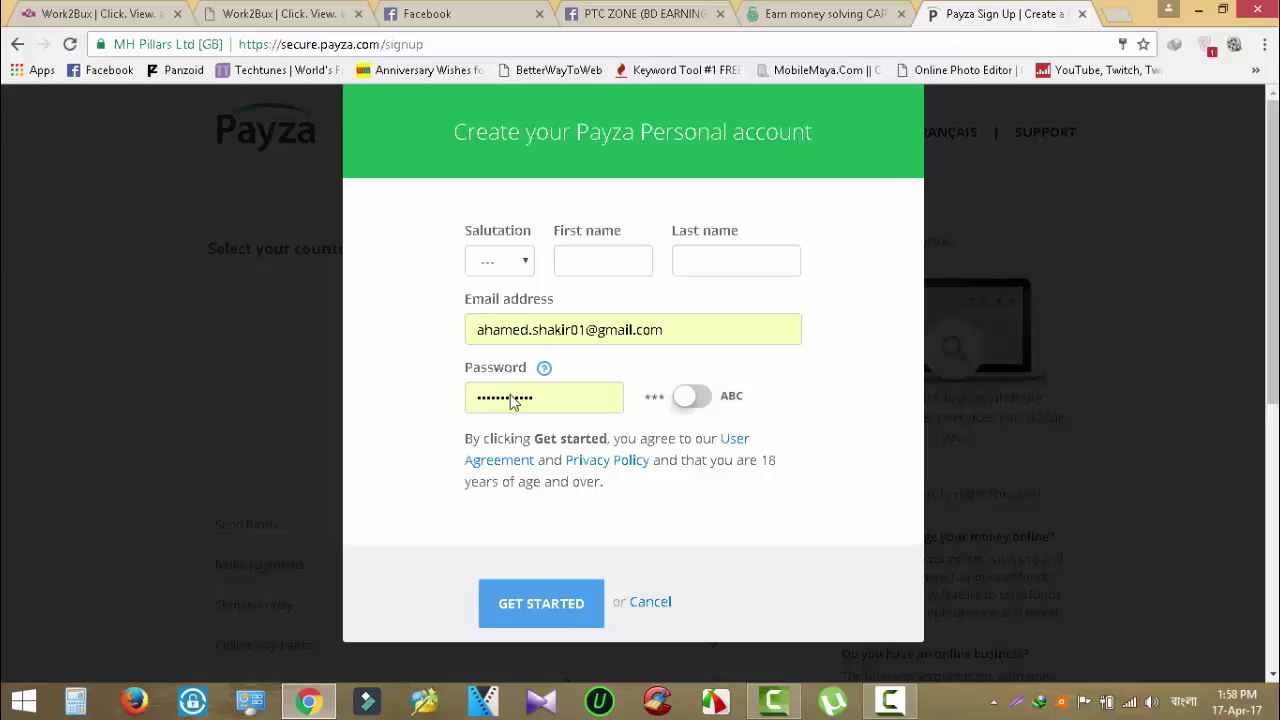
Clear the autofilled email and password and submit the empty form to reveal errors.
left_click_drag(684, 331, 344, 350)
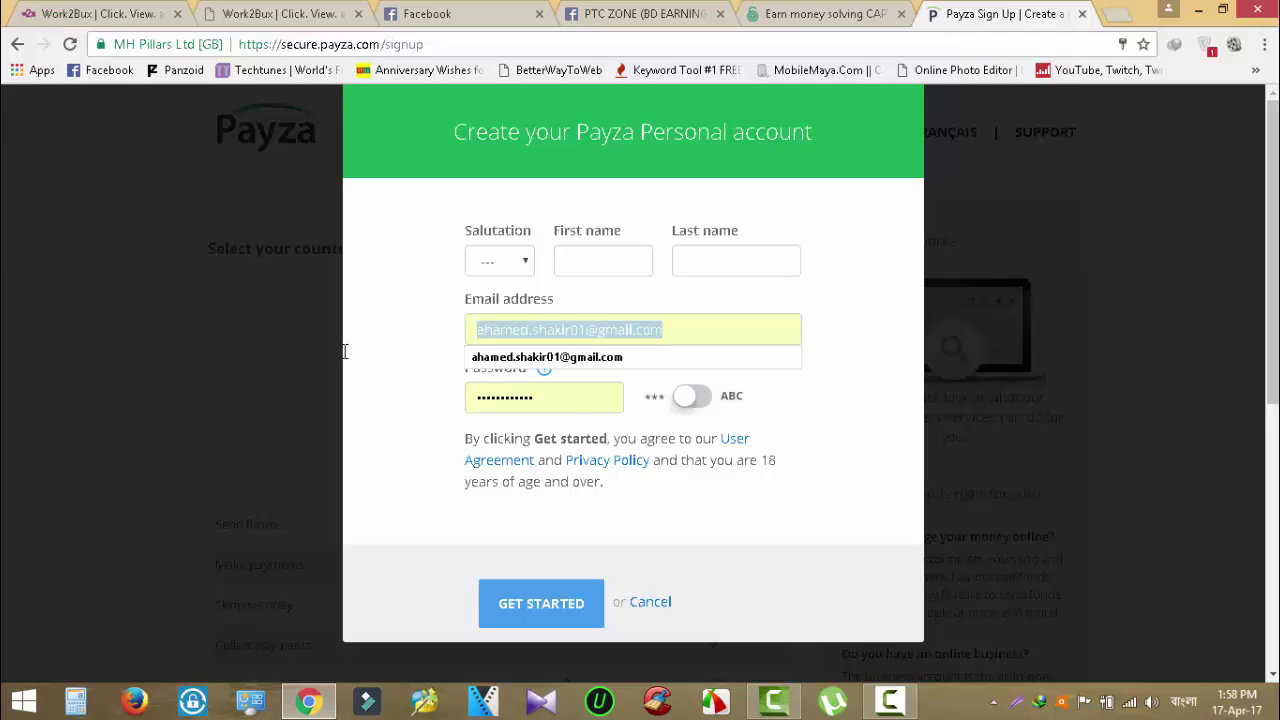
key("BackSpace")
left_click_drag(616, 398, 457, 397)
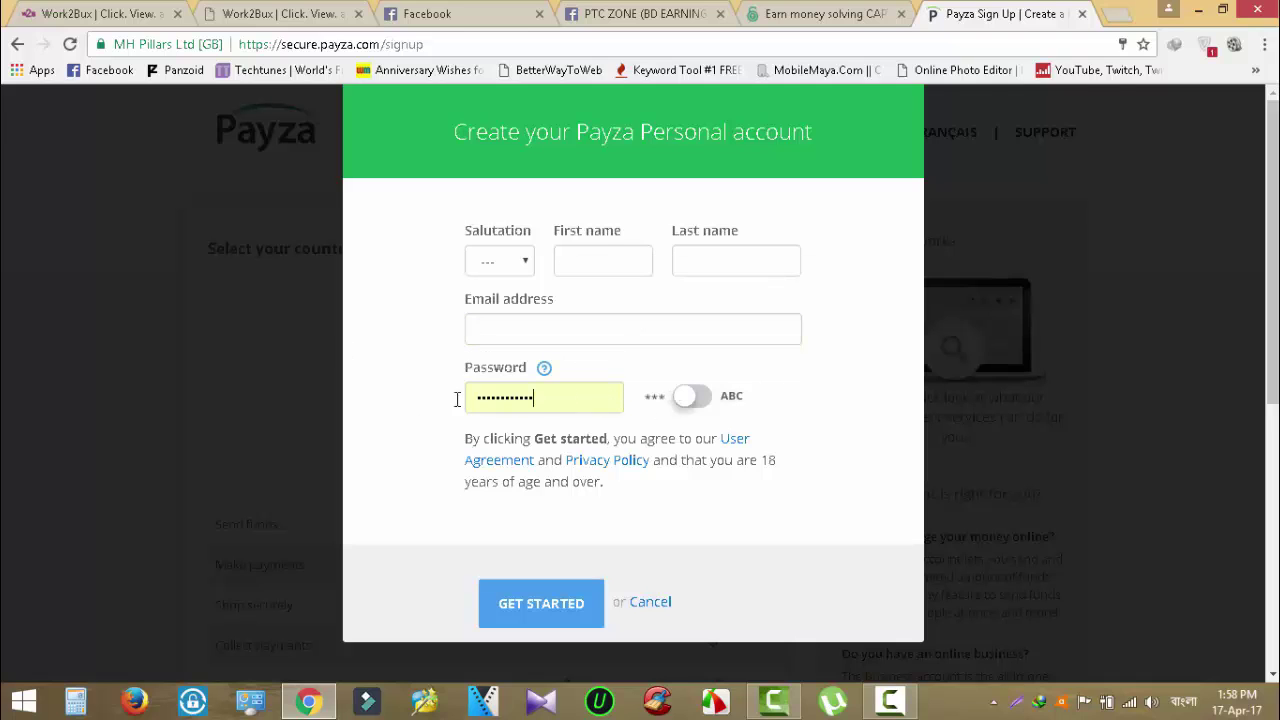
key("BackSpace")
key("Return")
Choose Mr. as salutation and enter the user's first and last name.
scroll(775, 365, "up", 2)
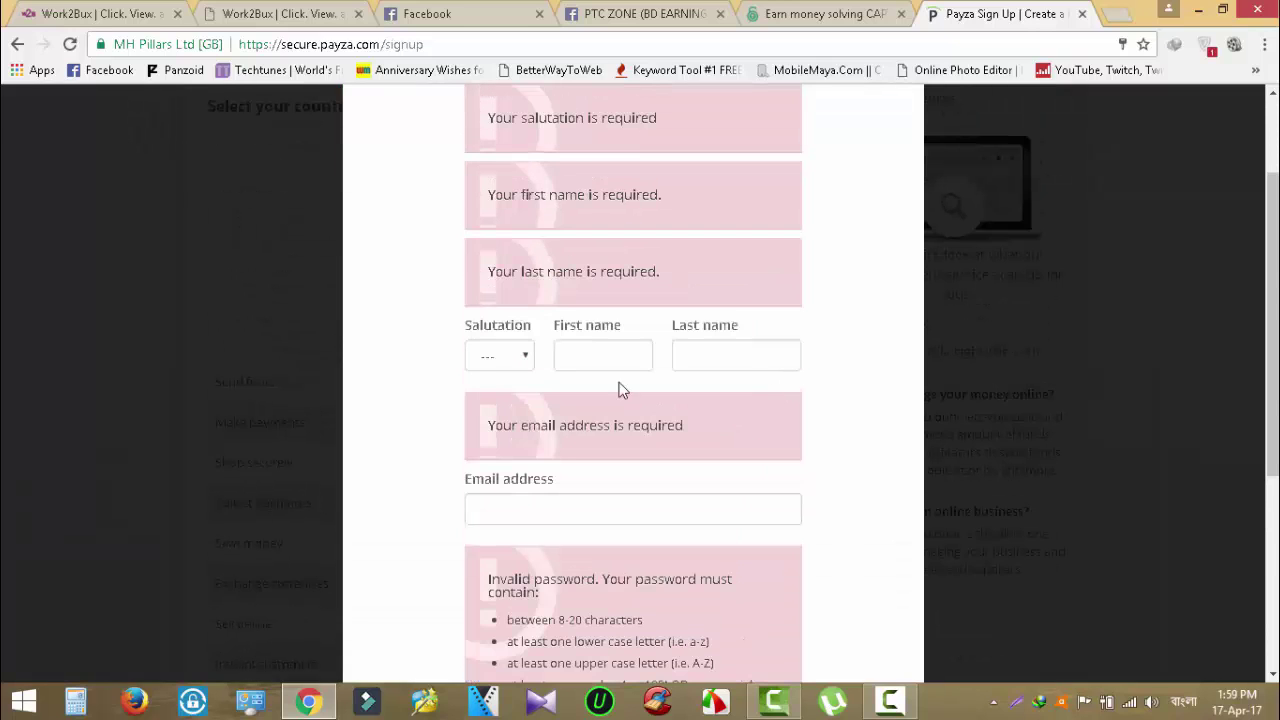
left_click(514, 355)
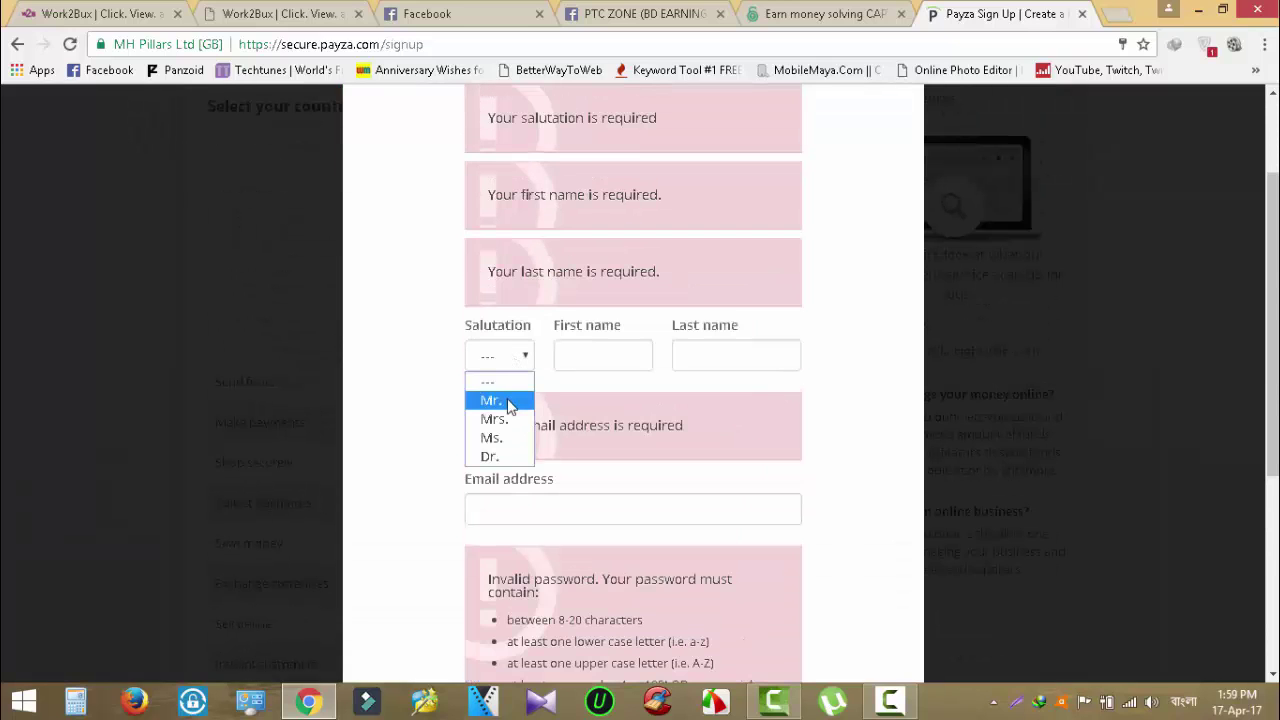
left_click(508, 400)
left_click(567, 354)
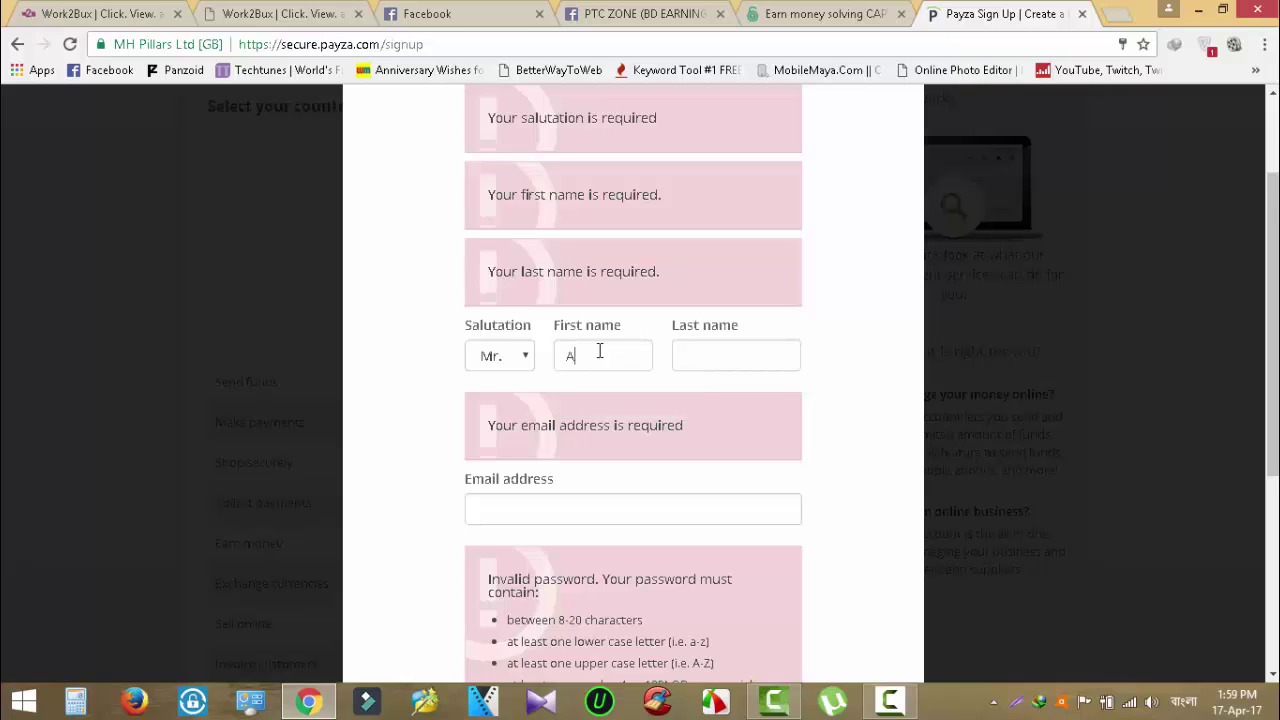
left_click(704, 366)
Fill in the user's Gmail e-mail address.
scroll(705, 366, "down", 1)
left_click(646, 414)
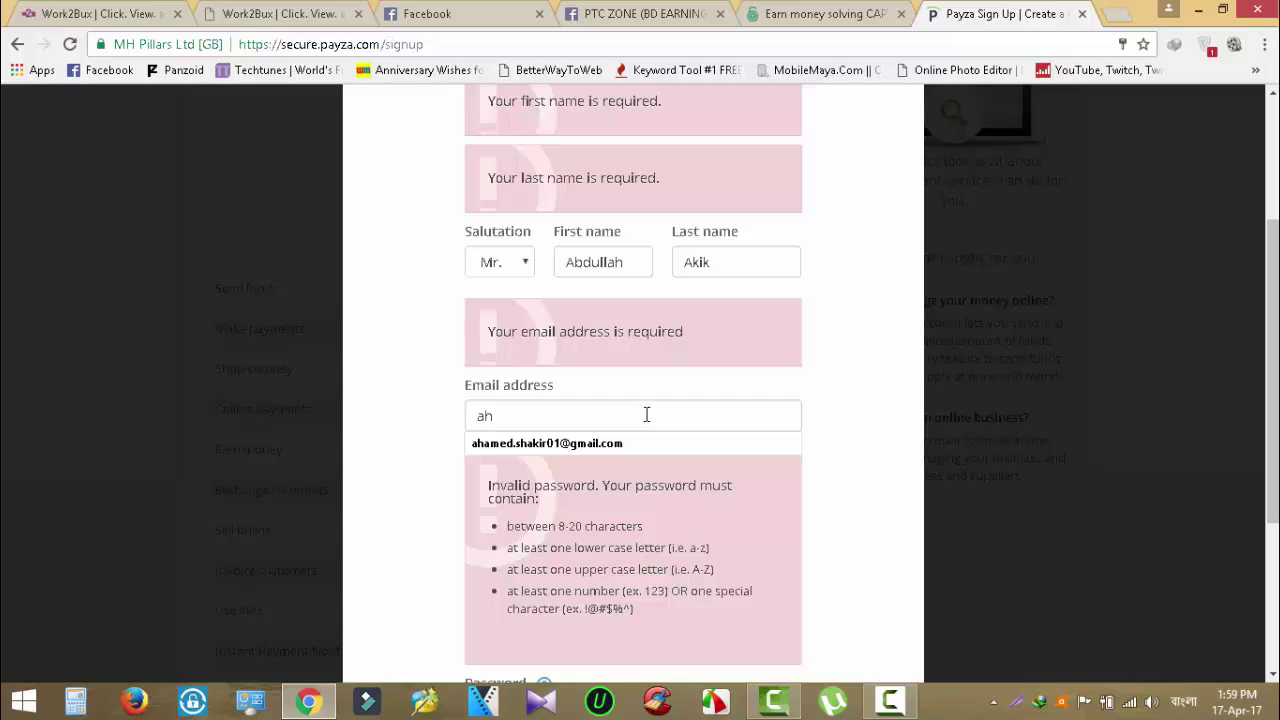
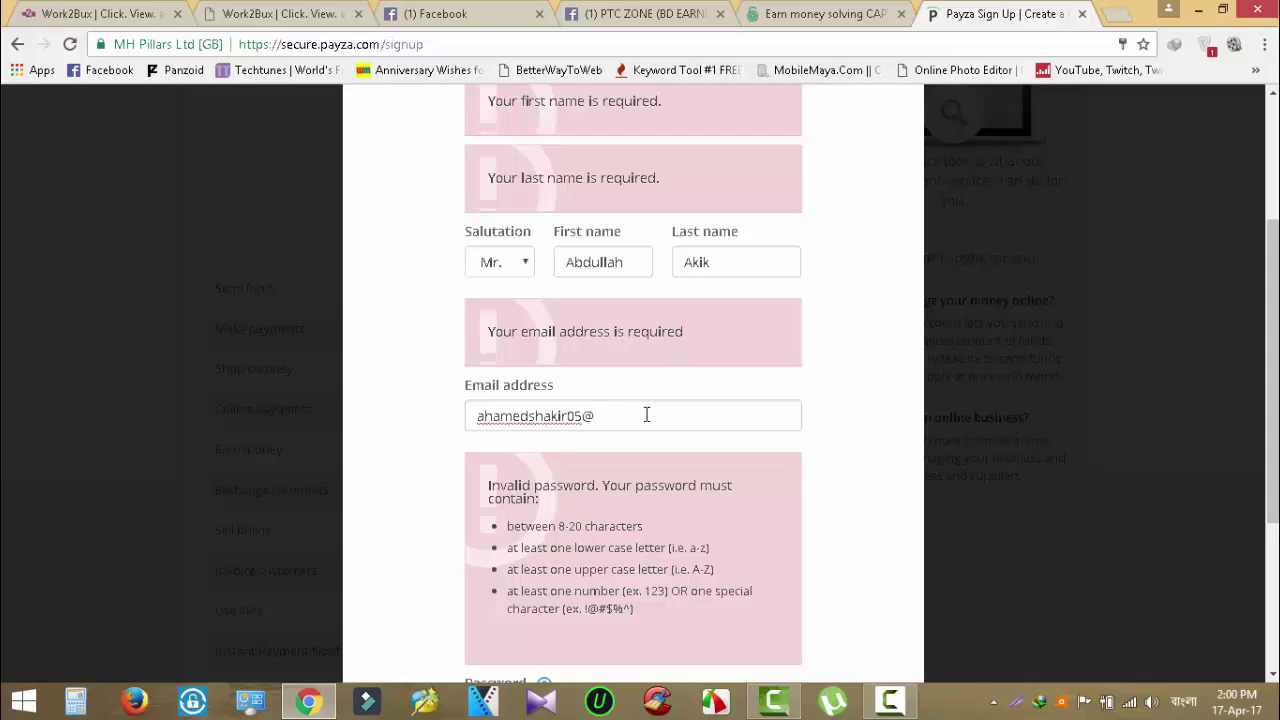
Enter a password, submit the form, then delete and retype the rejected password.
scroll(646, 418, "down", 3)
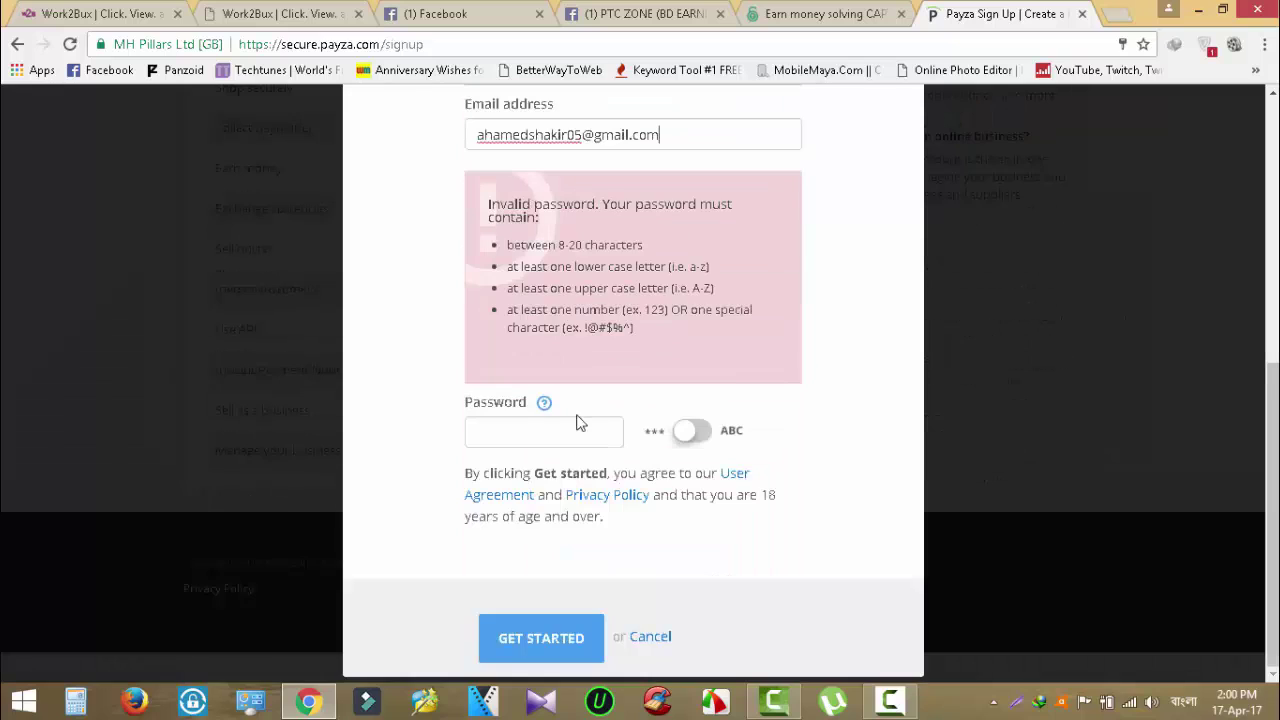
left_click(536, 443)
key("Escape")
left_click(557, 641)
scroll(548, 644, "down", 3)
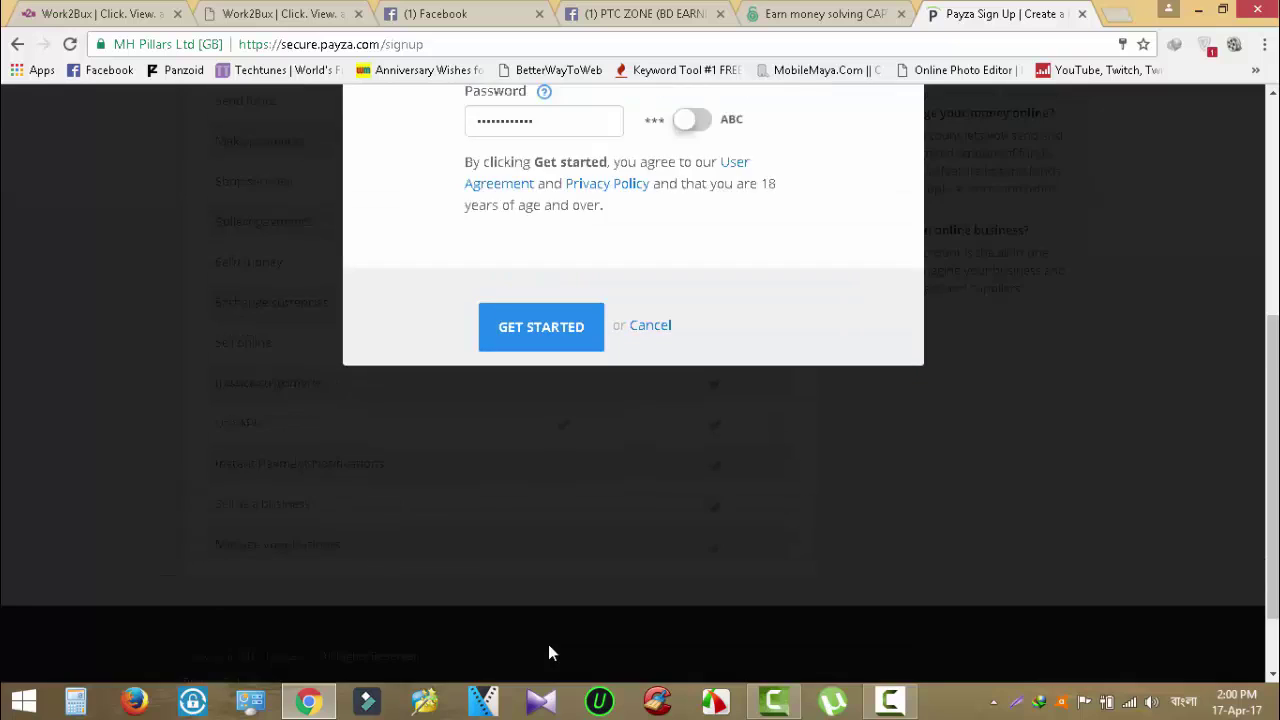
scroll(677, 645, "up", 5)
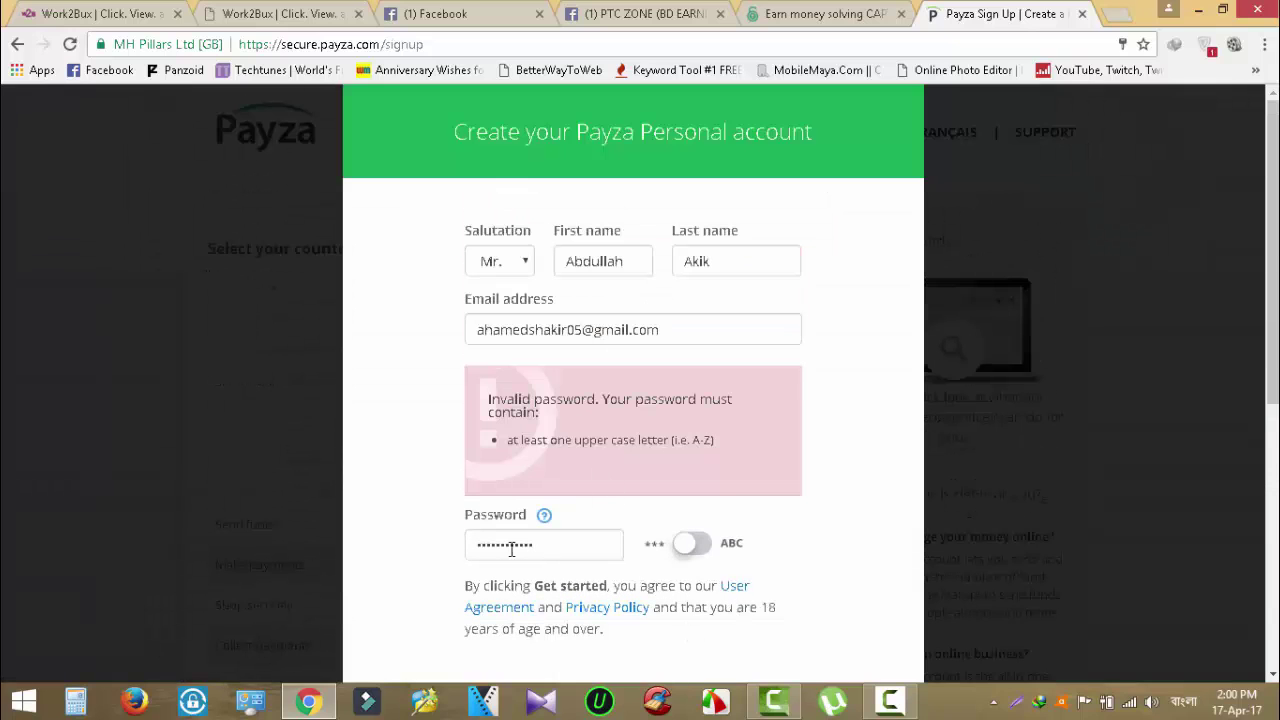
key("ctrl+a")
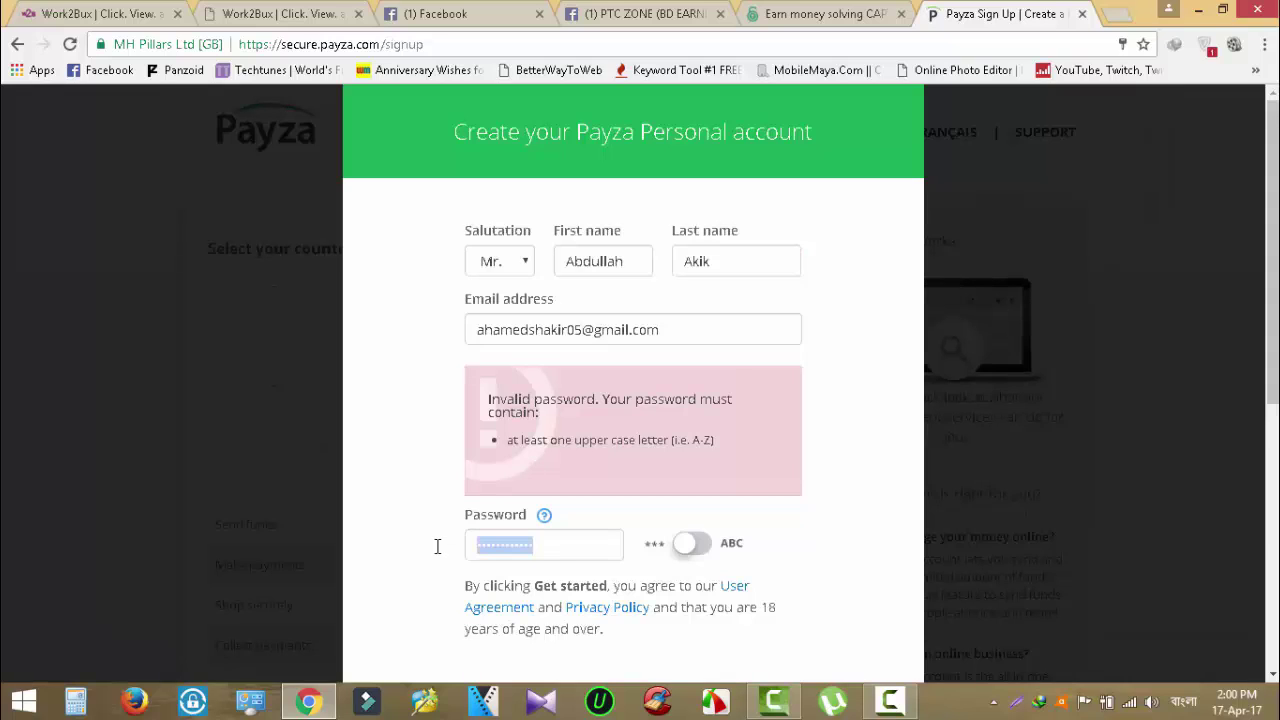
key("BackSpace")
type("•")
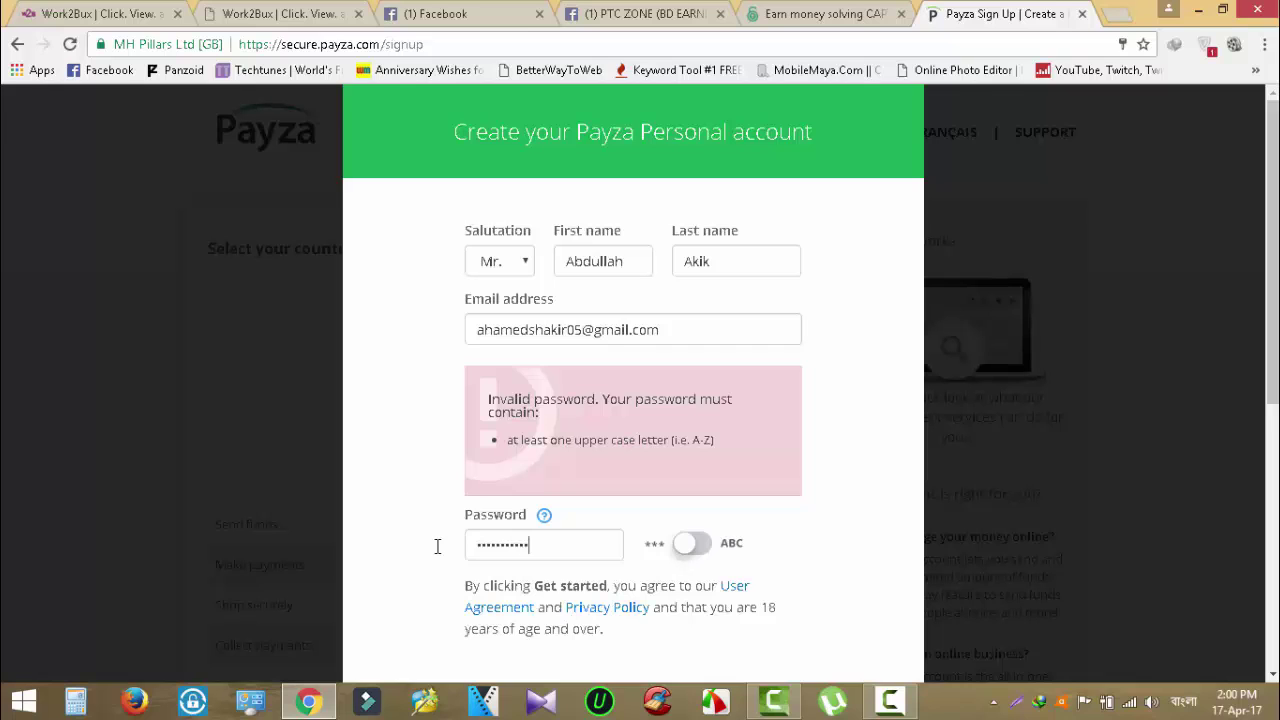
scroll(466, 575, "down", 4)
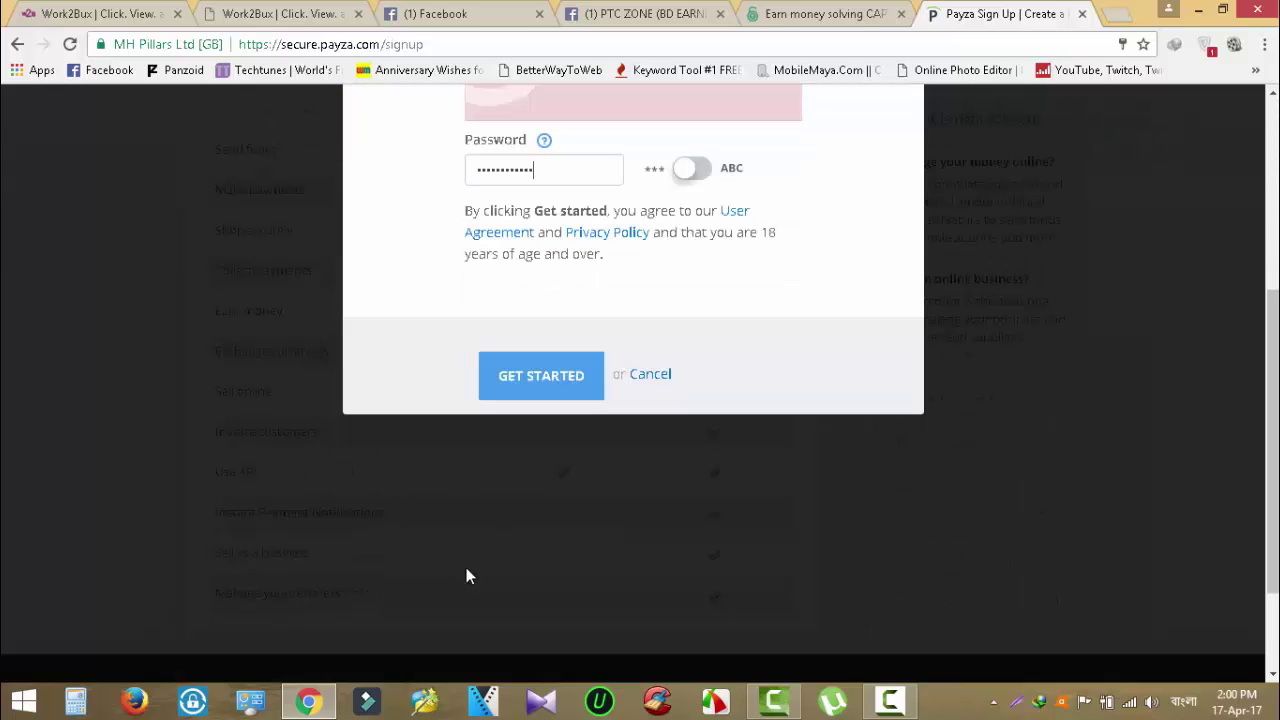
Submit the signup via GET STARTED and decline Chrome's offer to save the password.
left_click(541, 377)
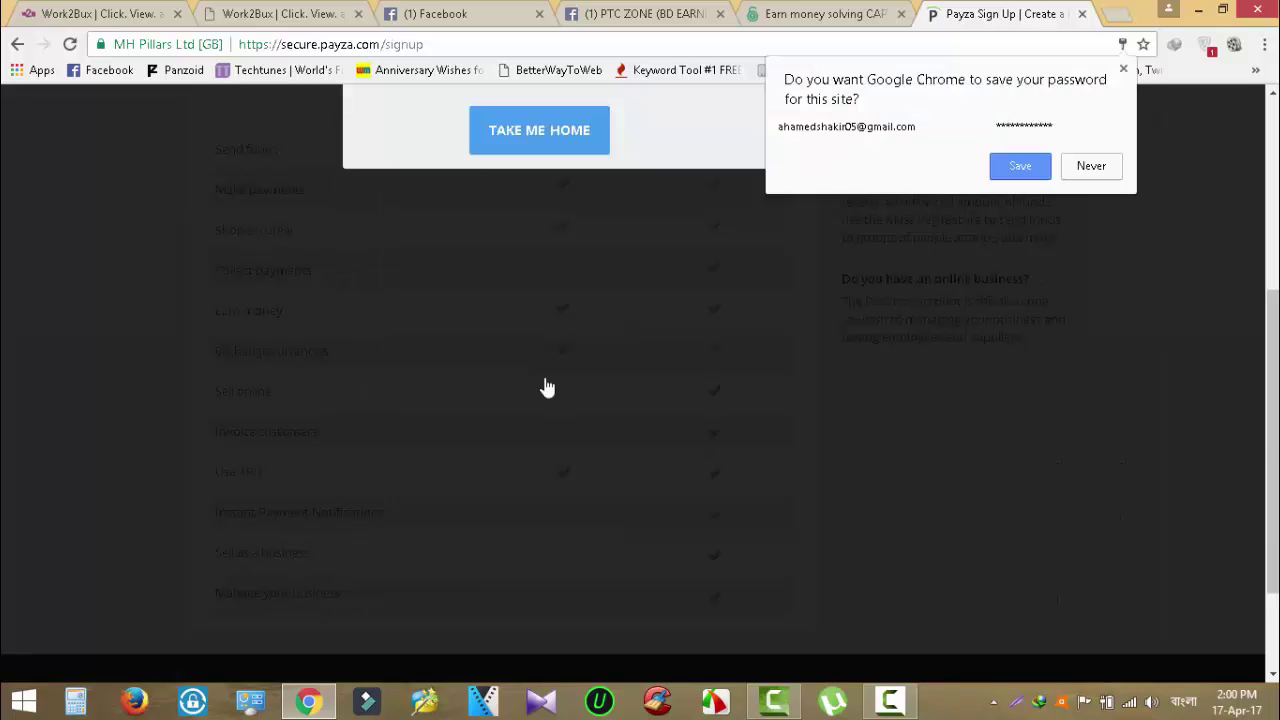
scroll(547, 388, "up", 3)
scroll(866, 318, "up", 1)
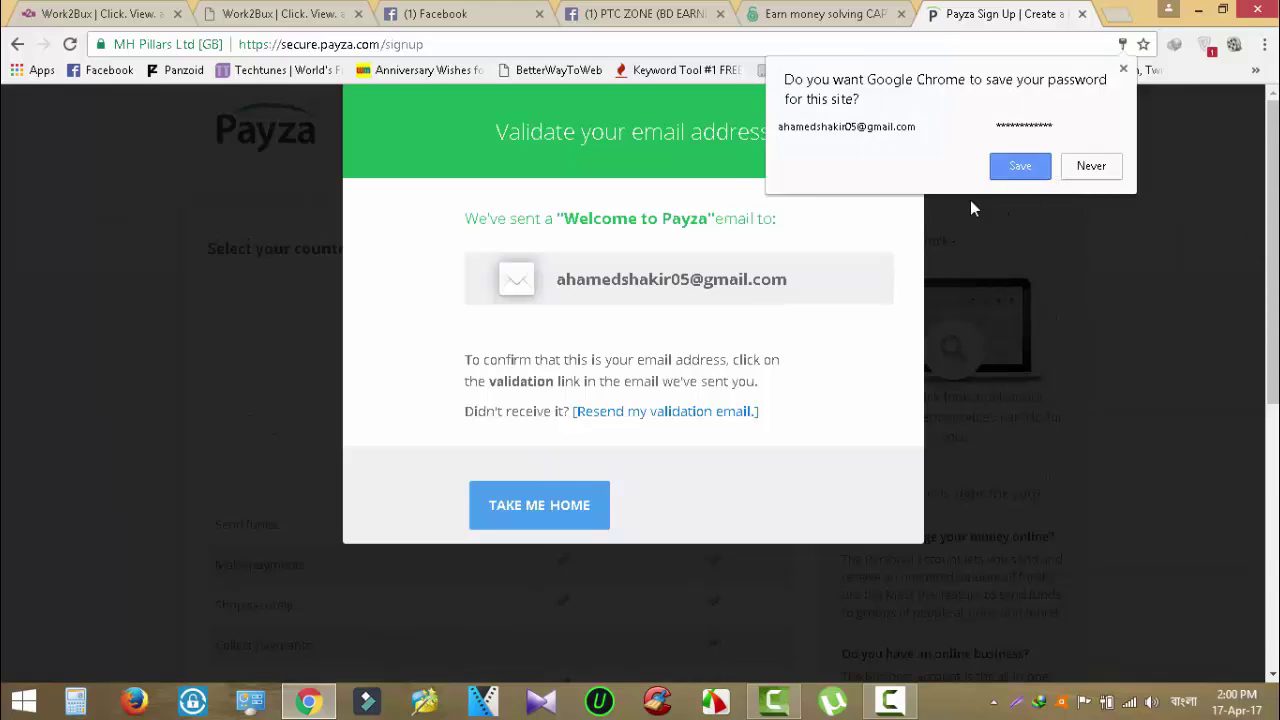
left_click(1091, 166)
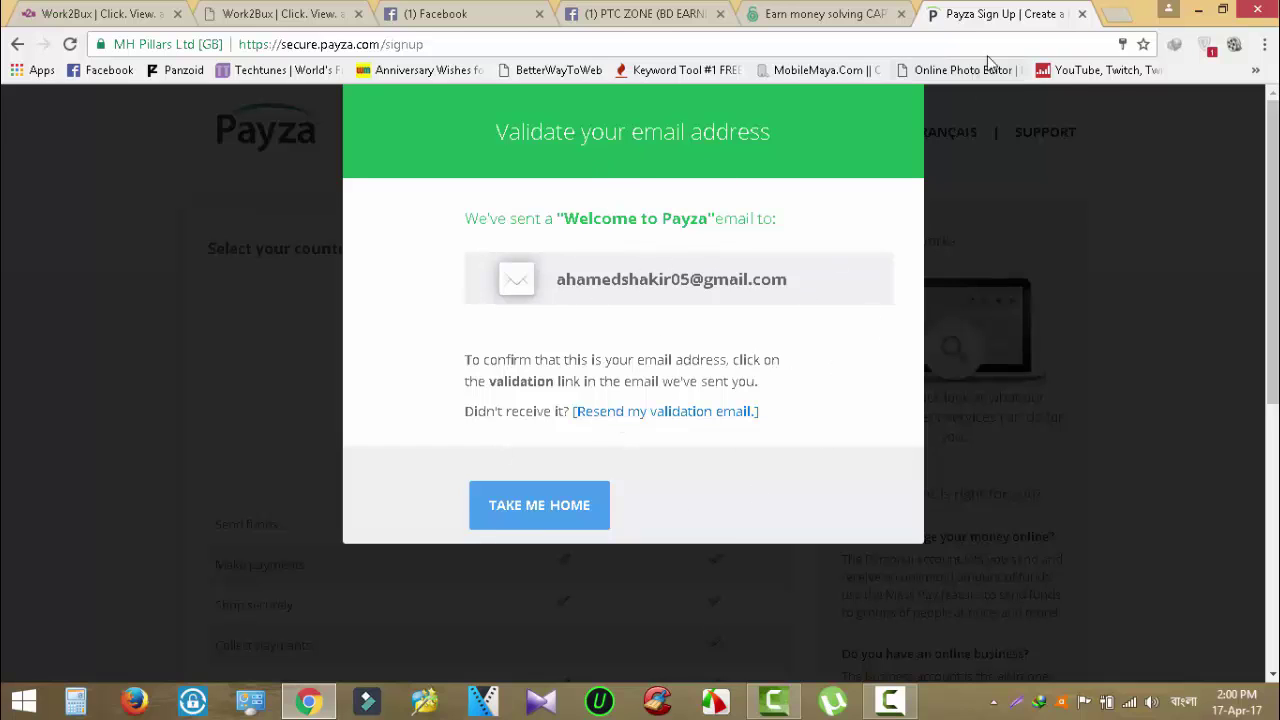
Open gmail.com in a new tab and sign out of the current Google account.
left_click(1117, 13)
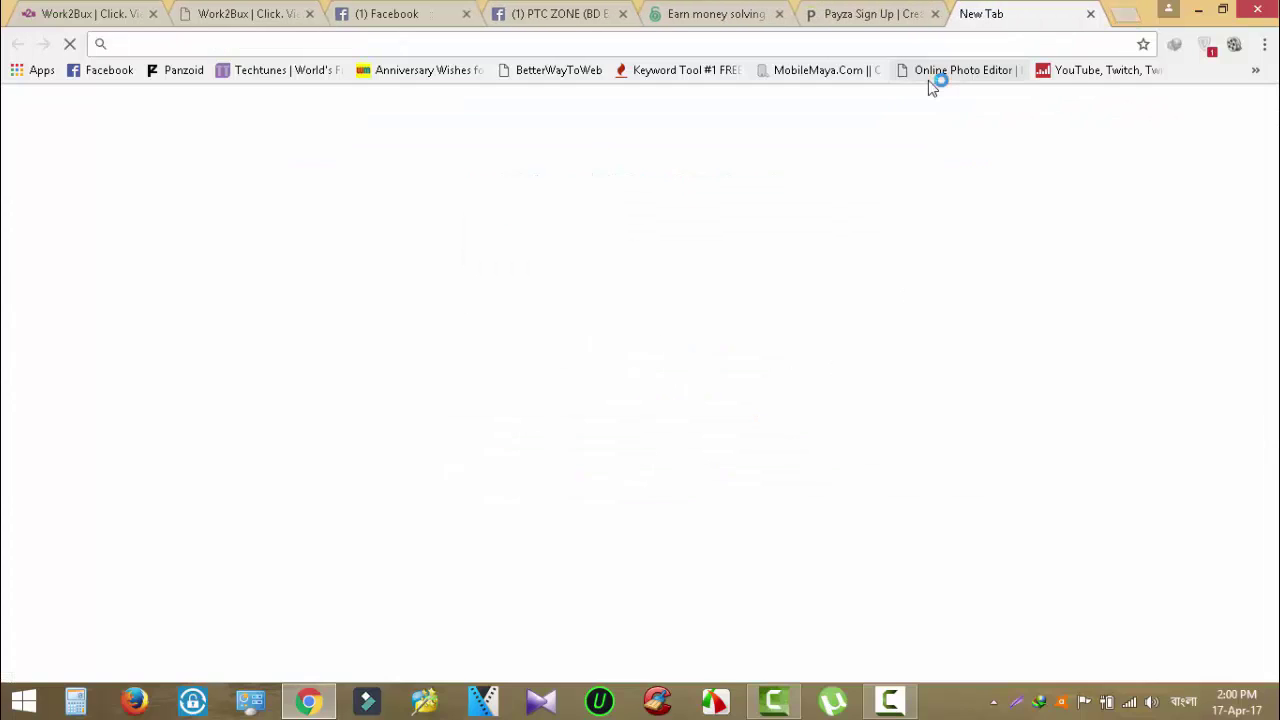
type("gmail.com")
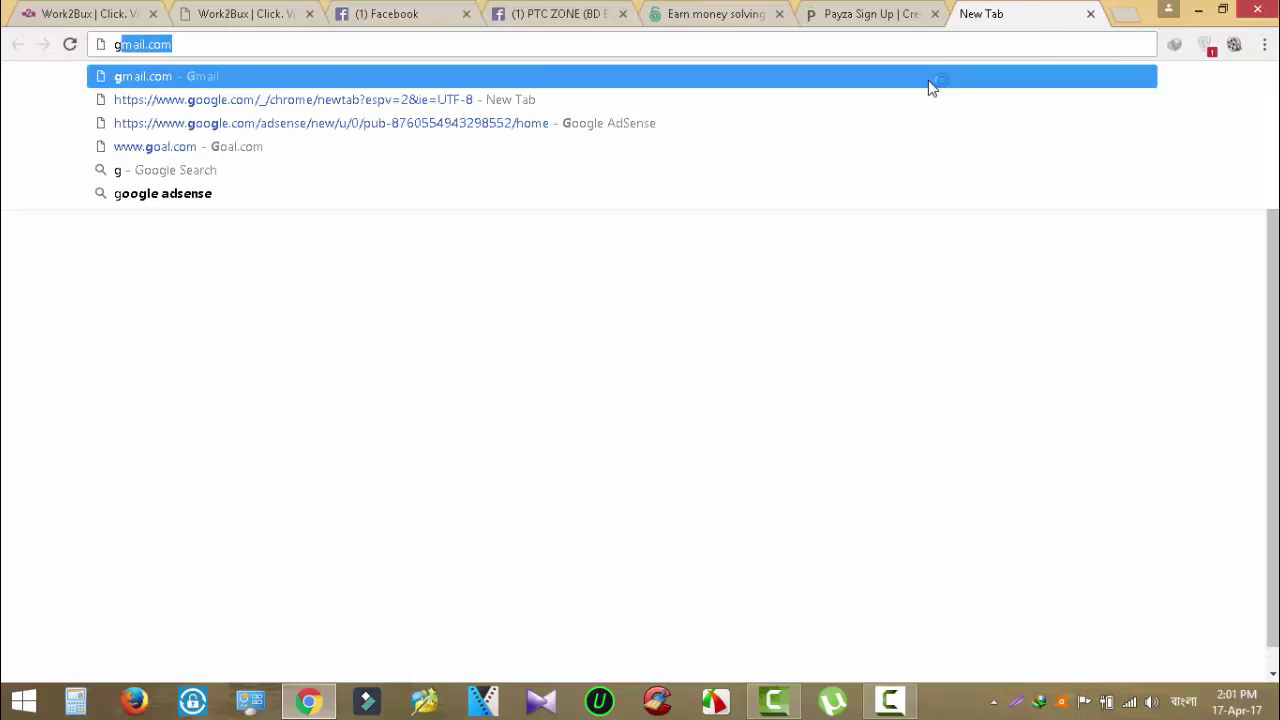
key("Return")
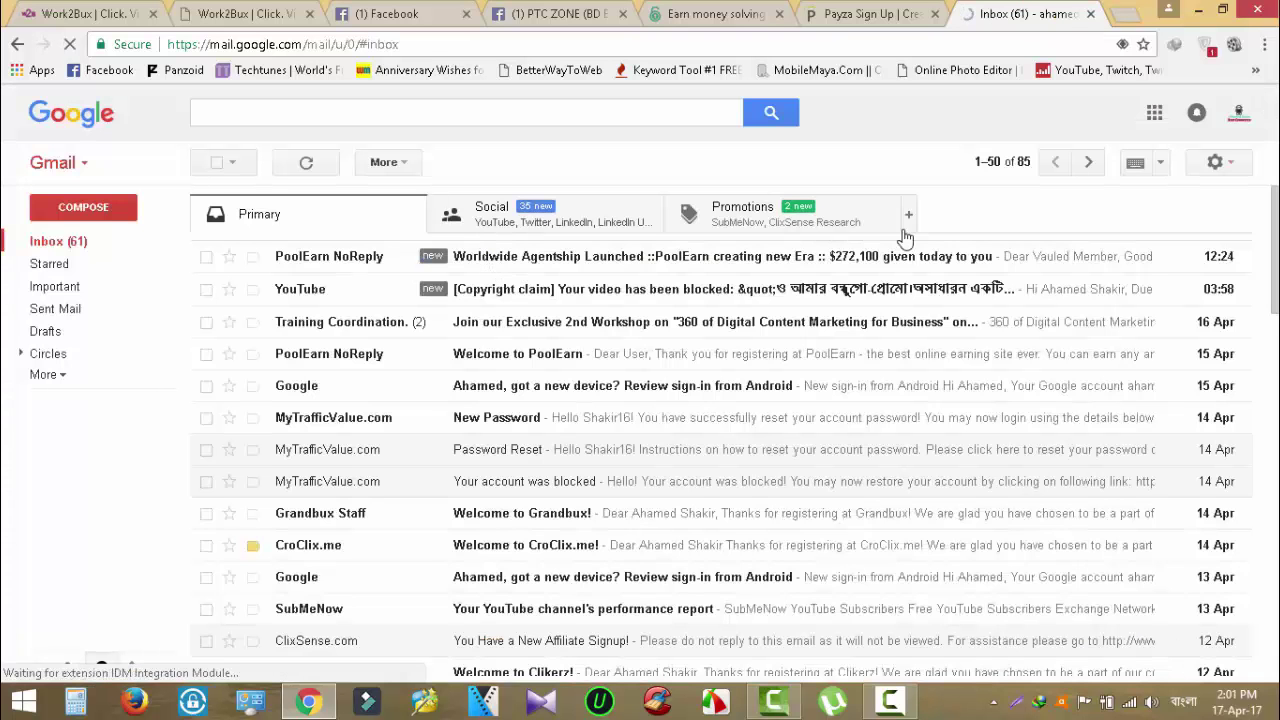
left_click(1240, 114)
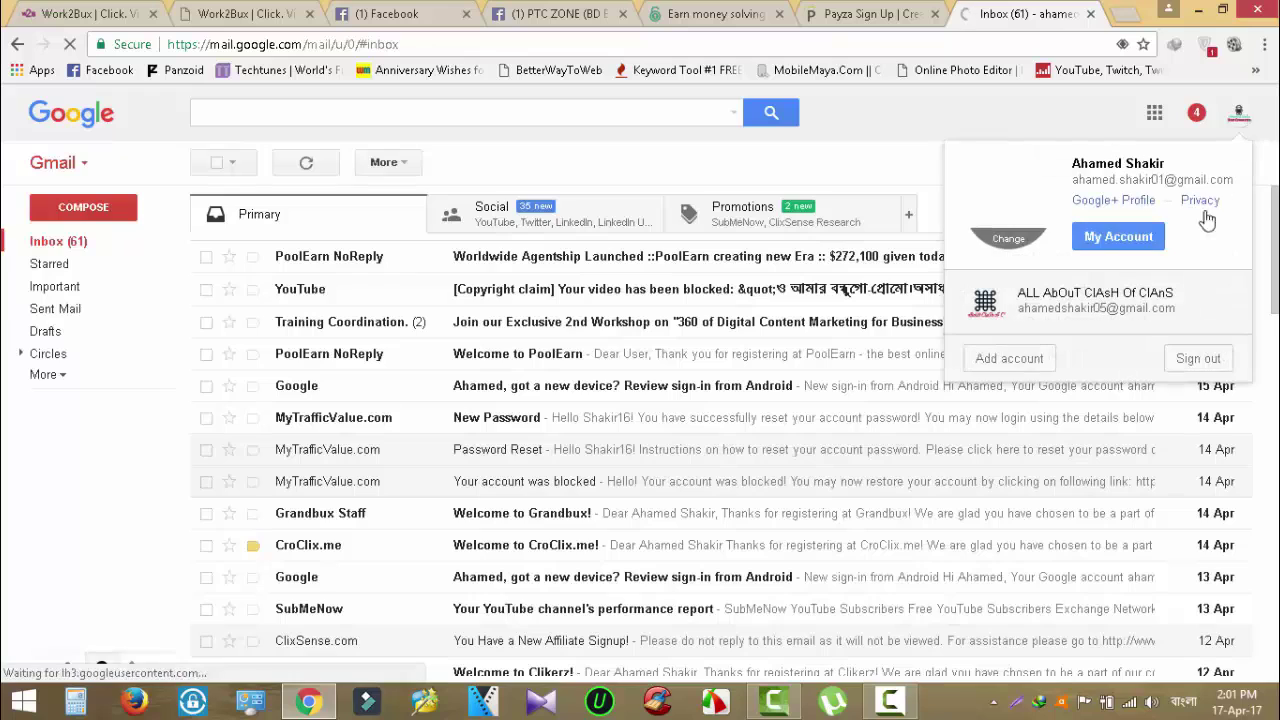
left_click(1192, 360)
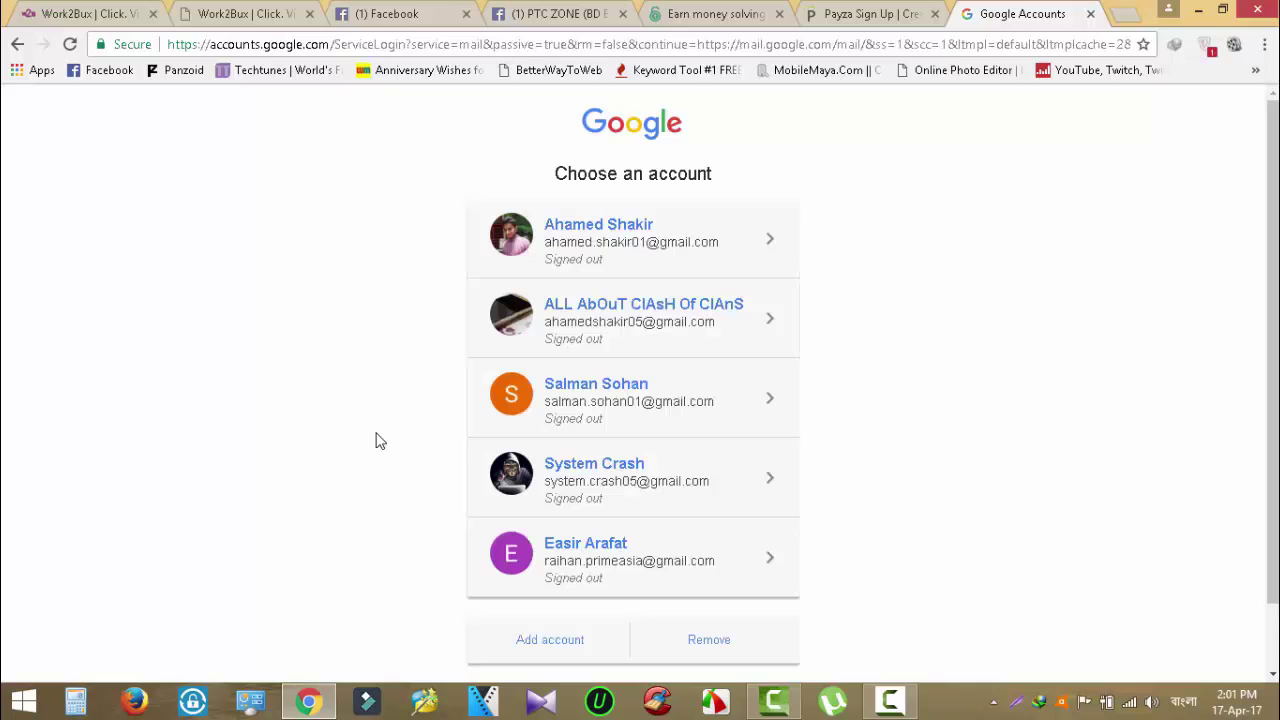
Sign in to the second saved Google account with its password.
left_click(688, 306)
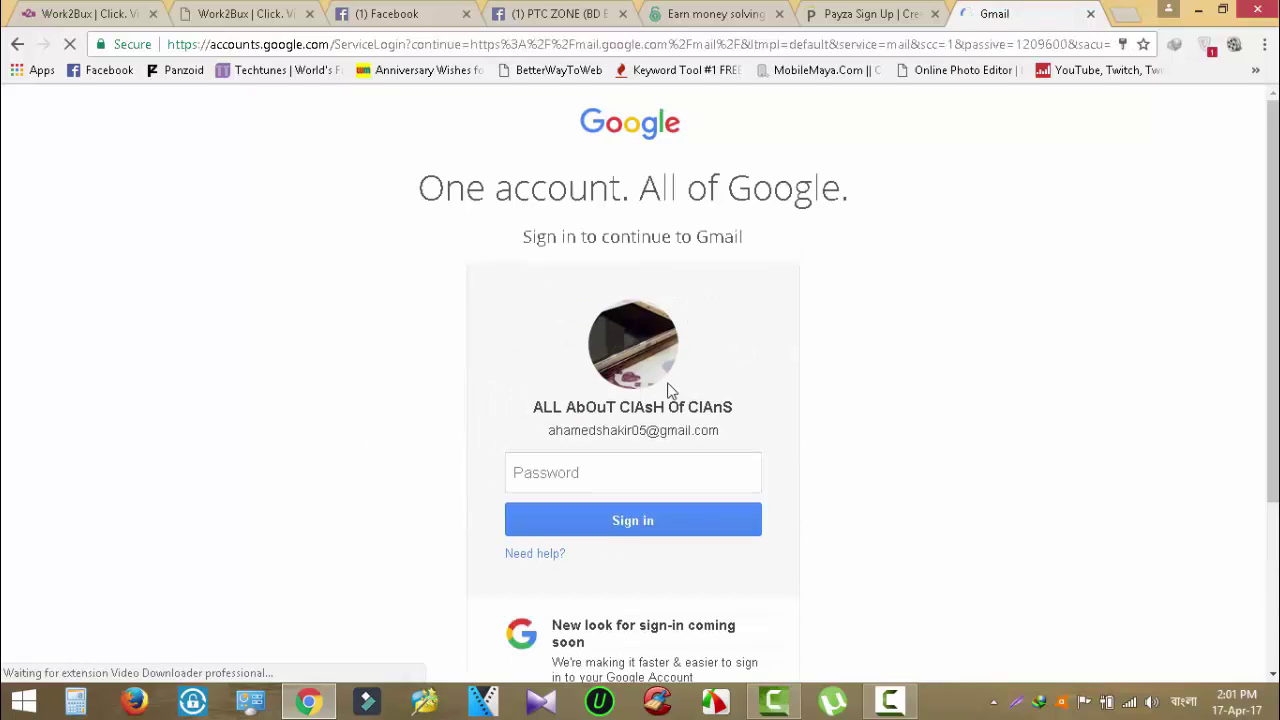
left_click(616, 477)
type("••")
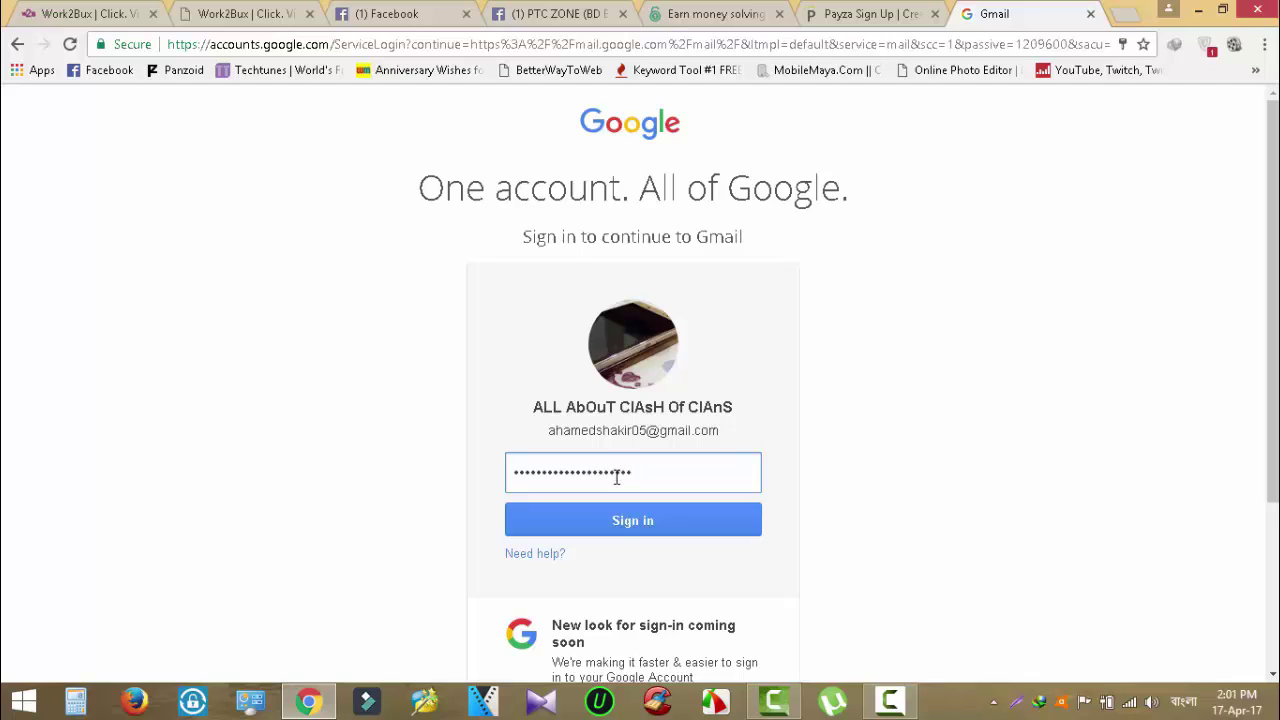
key("Return")
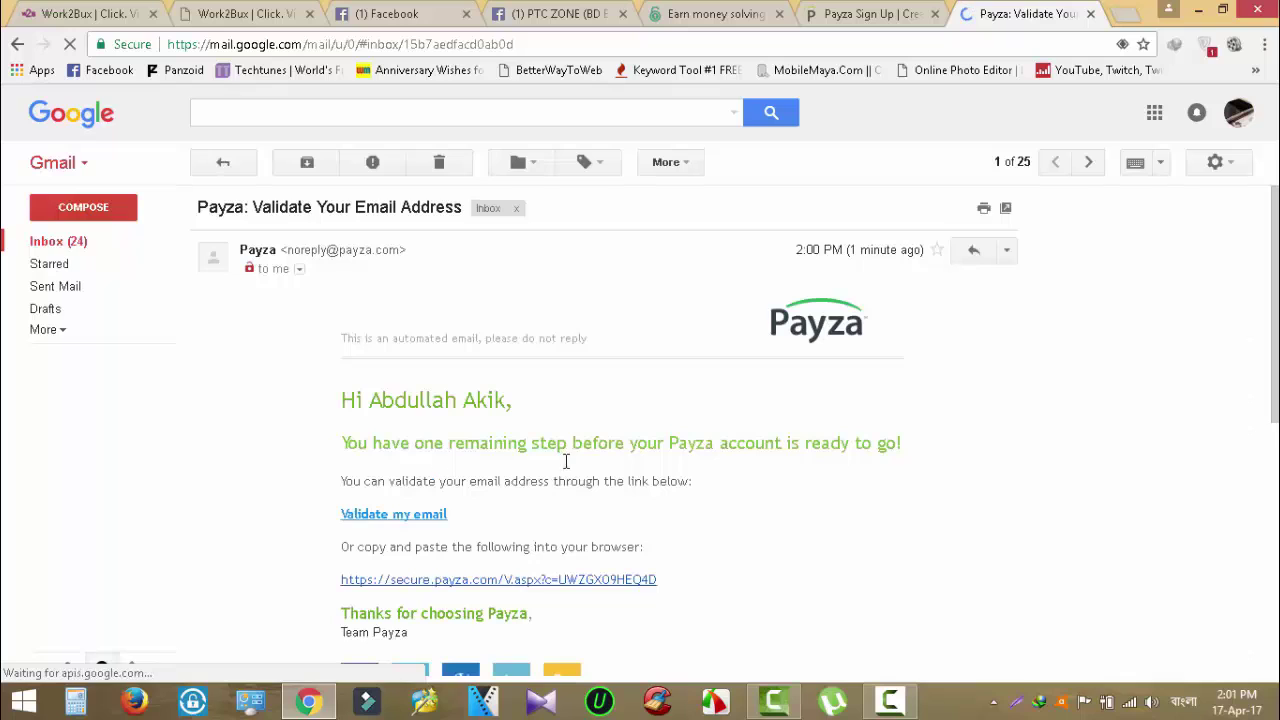
Dismiss the 'Pencil it in' tip and follow the 'Validate my email' link in Payza's message.
scroll(650, 488, "down", 2)
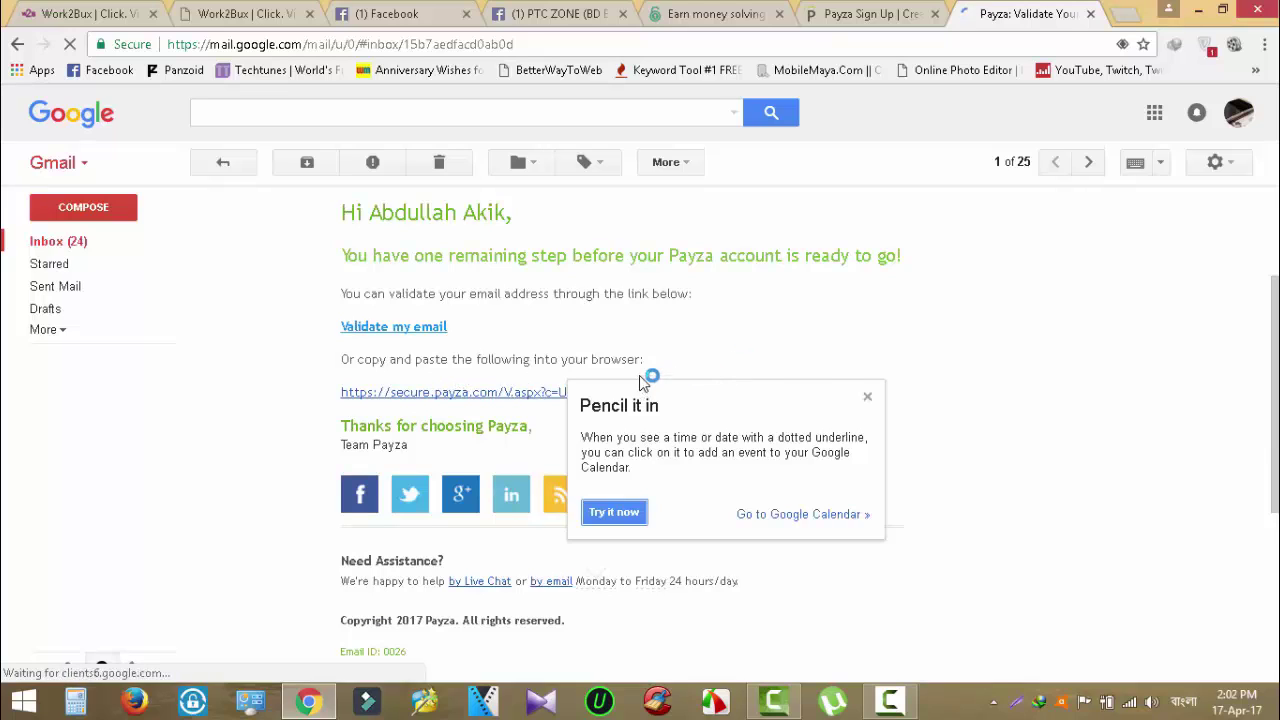
left_click(867, 397)
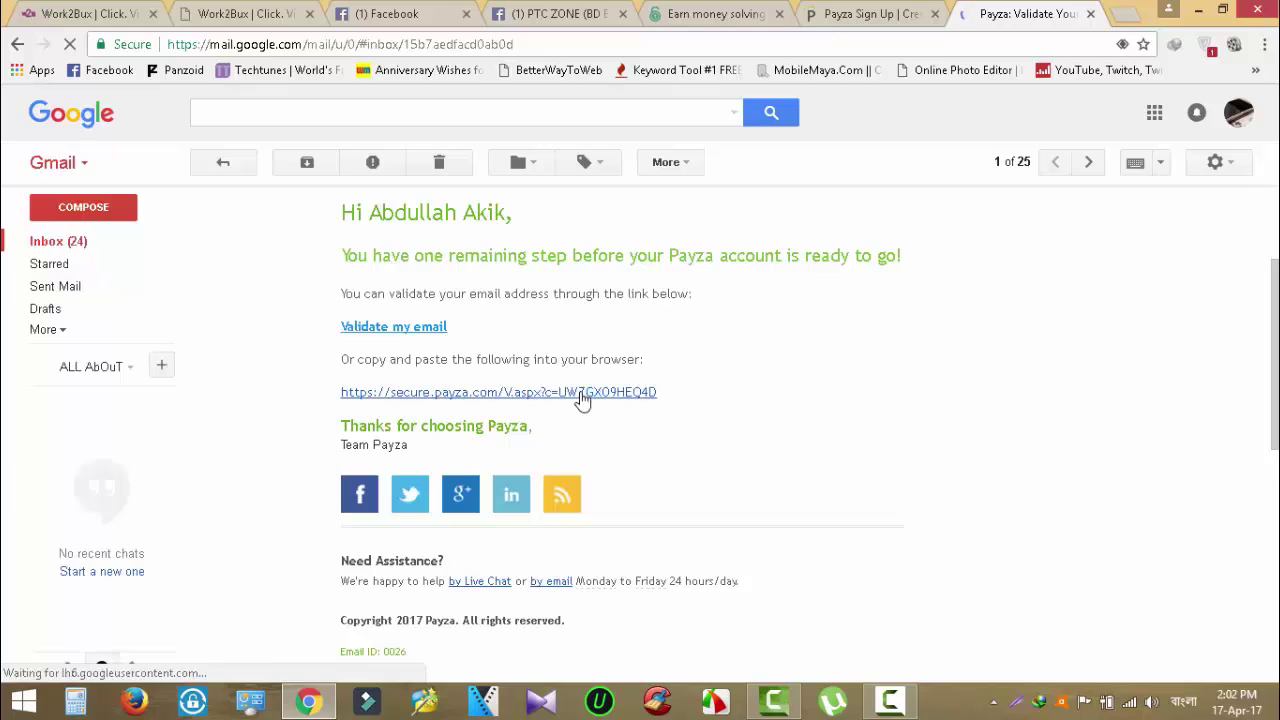
left_click(585, 393)
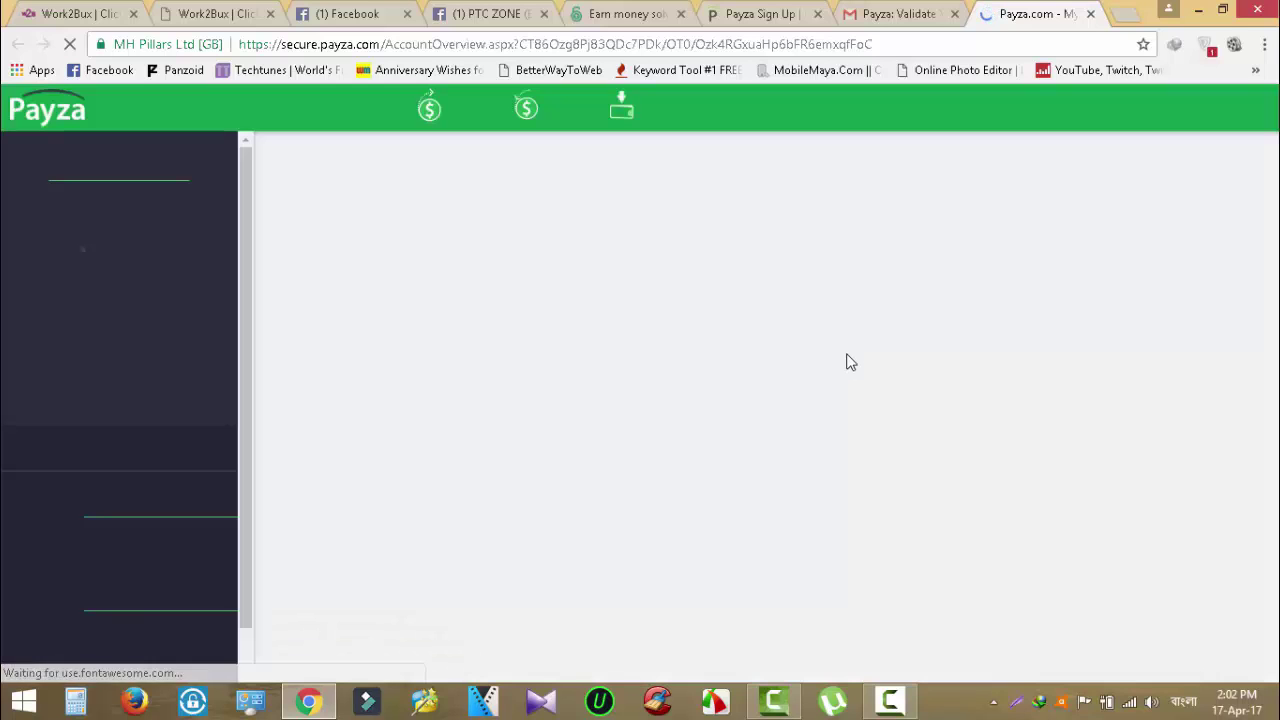
Close the old Payza Sign Up tab and return to the My Account tab.
left_click(798, 14)
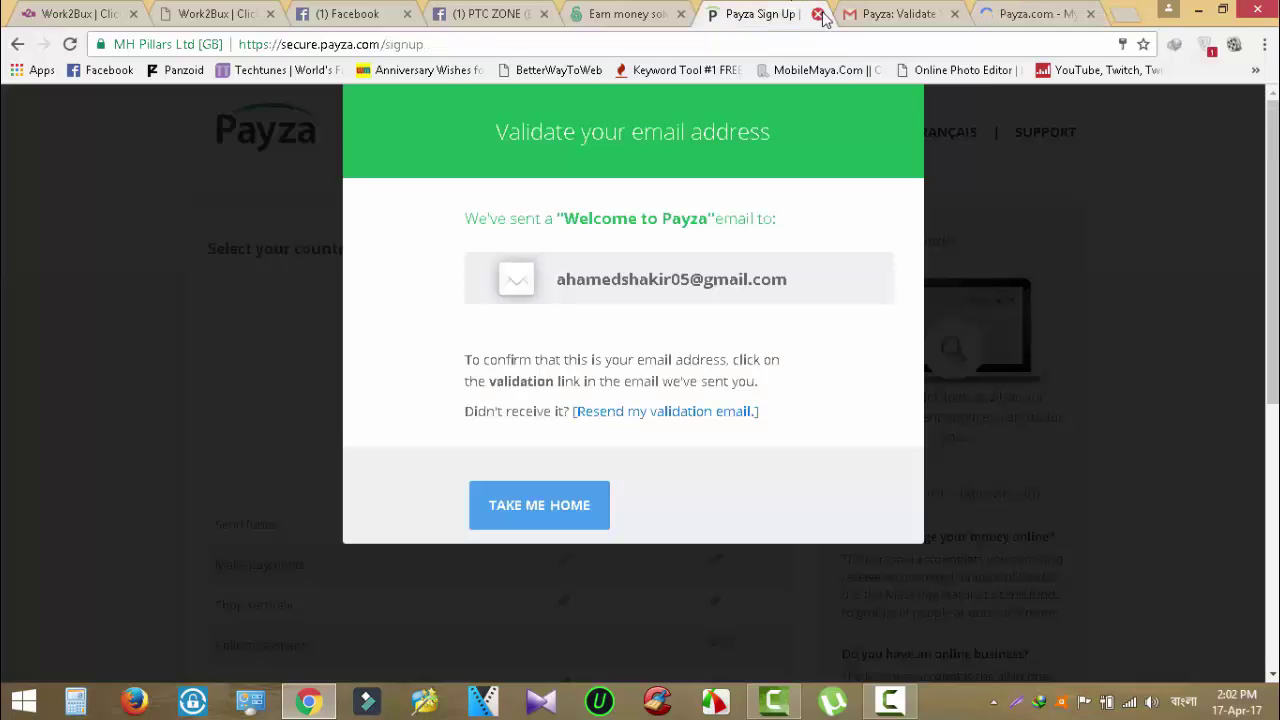
left_click(818, 15)
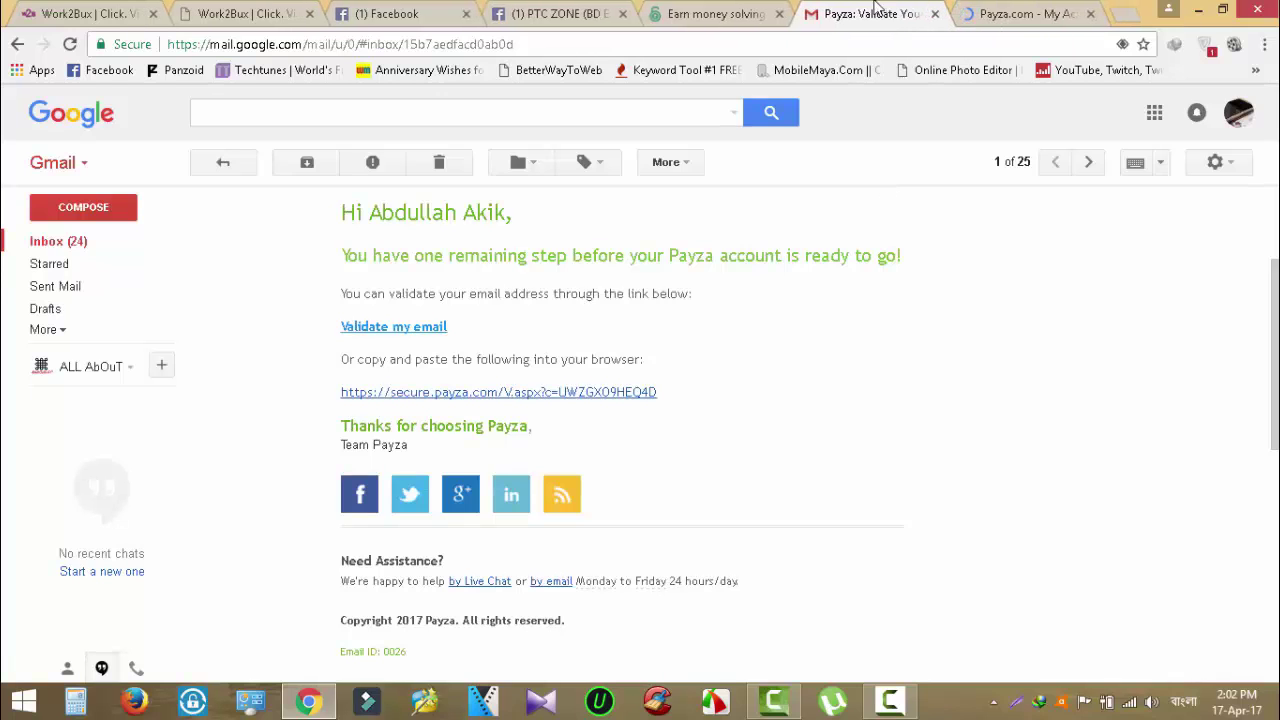
left_click(1012, 13)
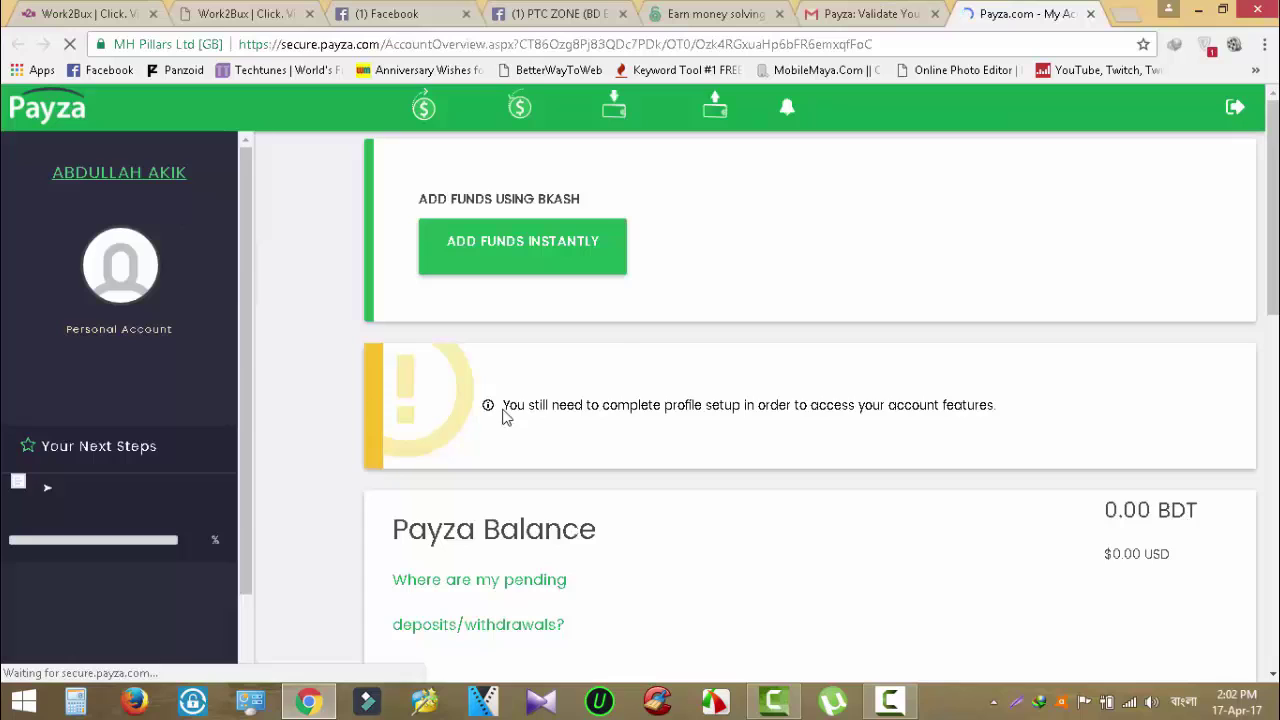
Open Complete Profile Setup, then close its window to view the 0.00 BDT overview.
left_click(49, 497)
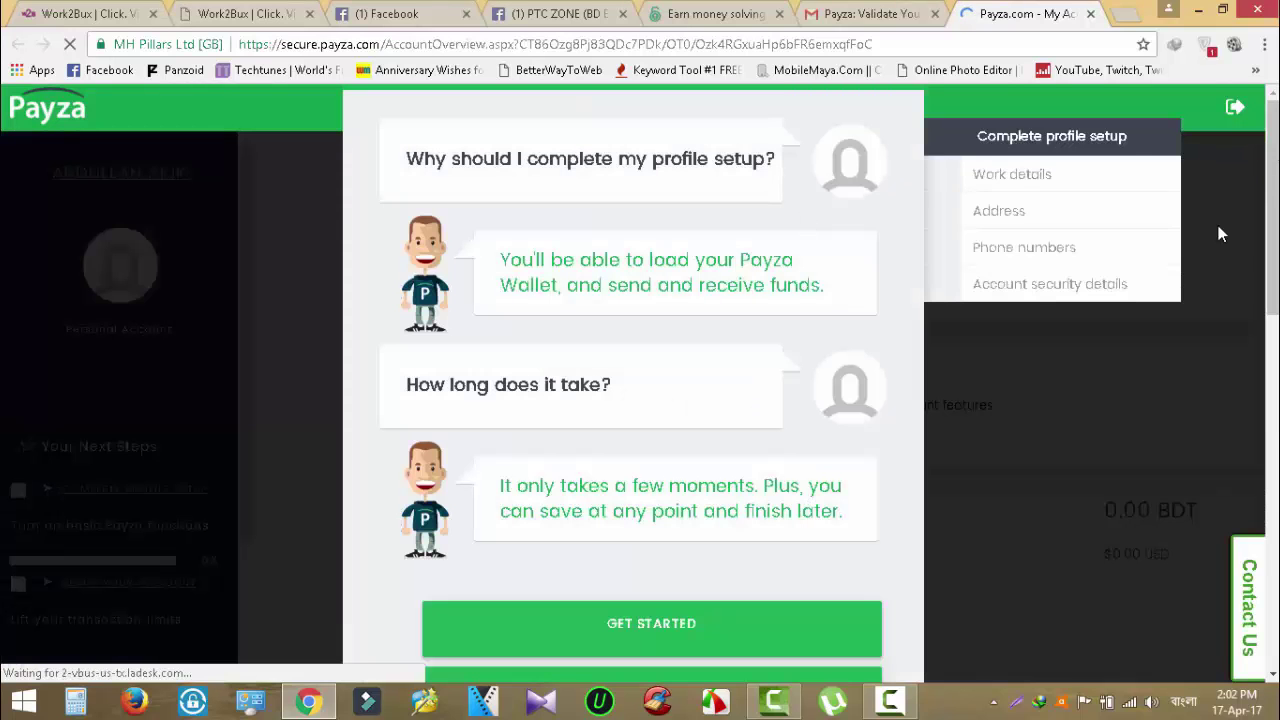
left_click(729, 650)
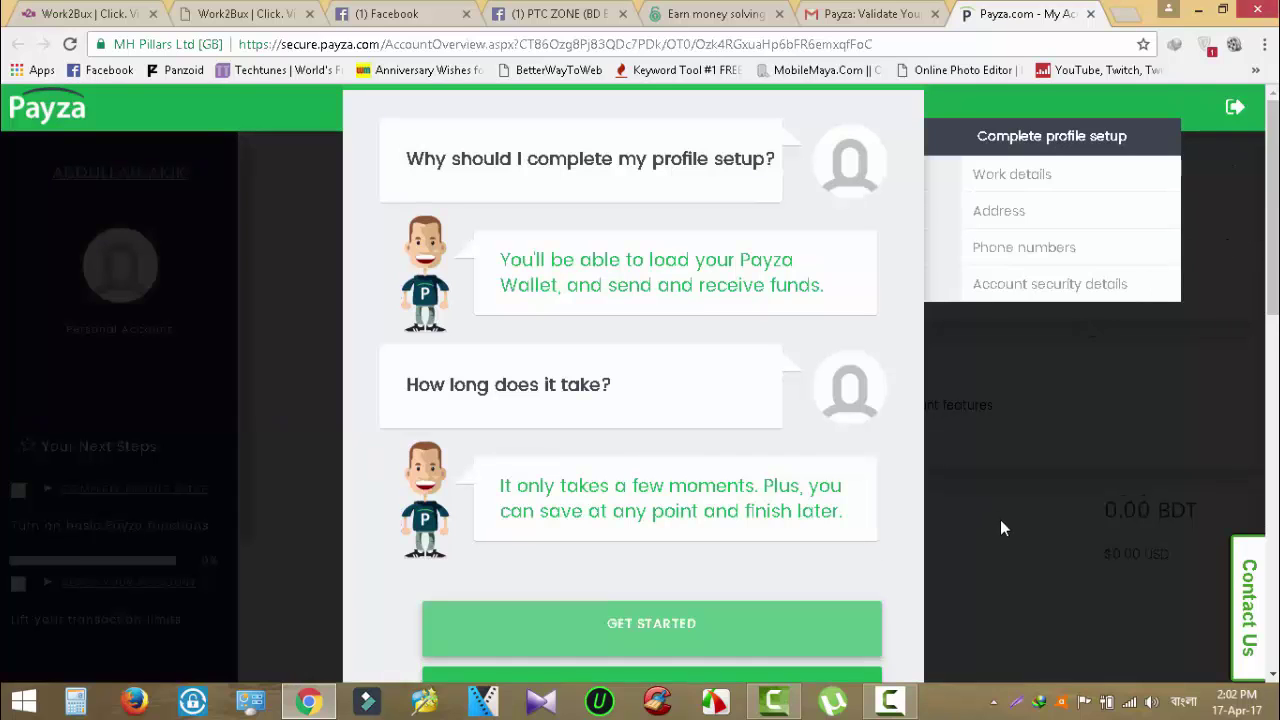
scroll(907, 603, "down", 2)
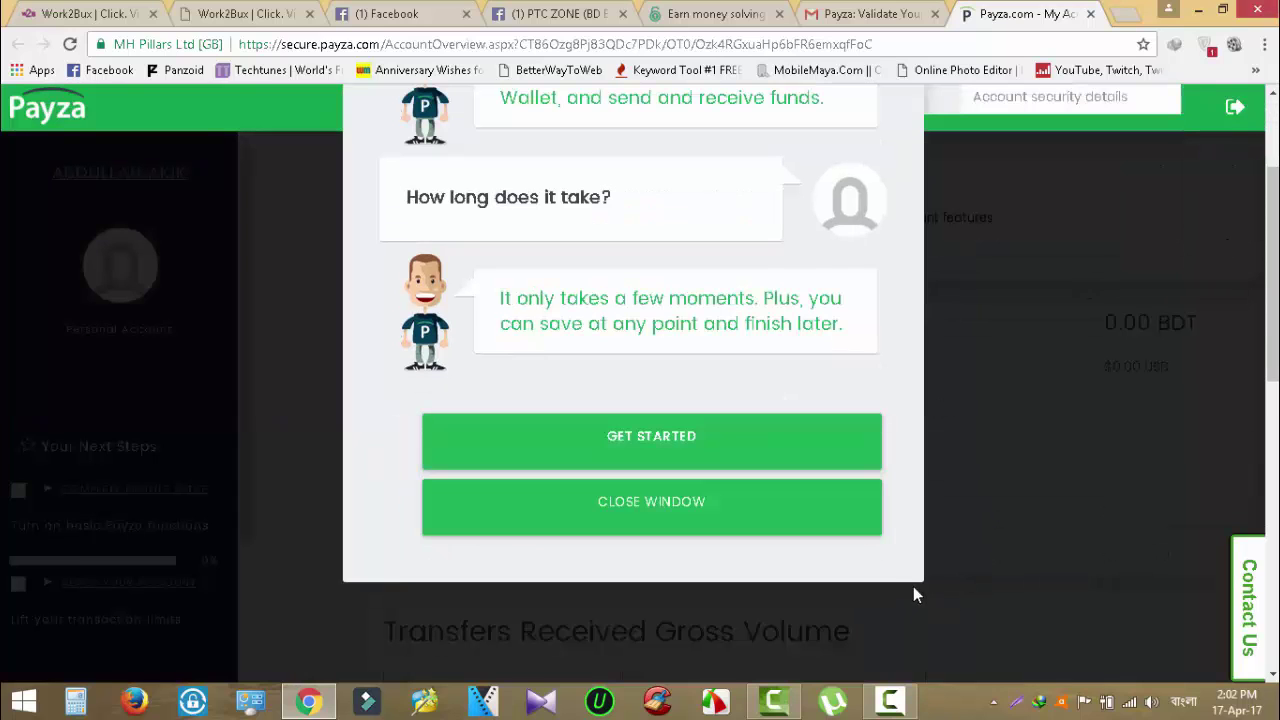
left_click(872, 510)
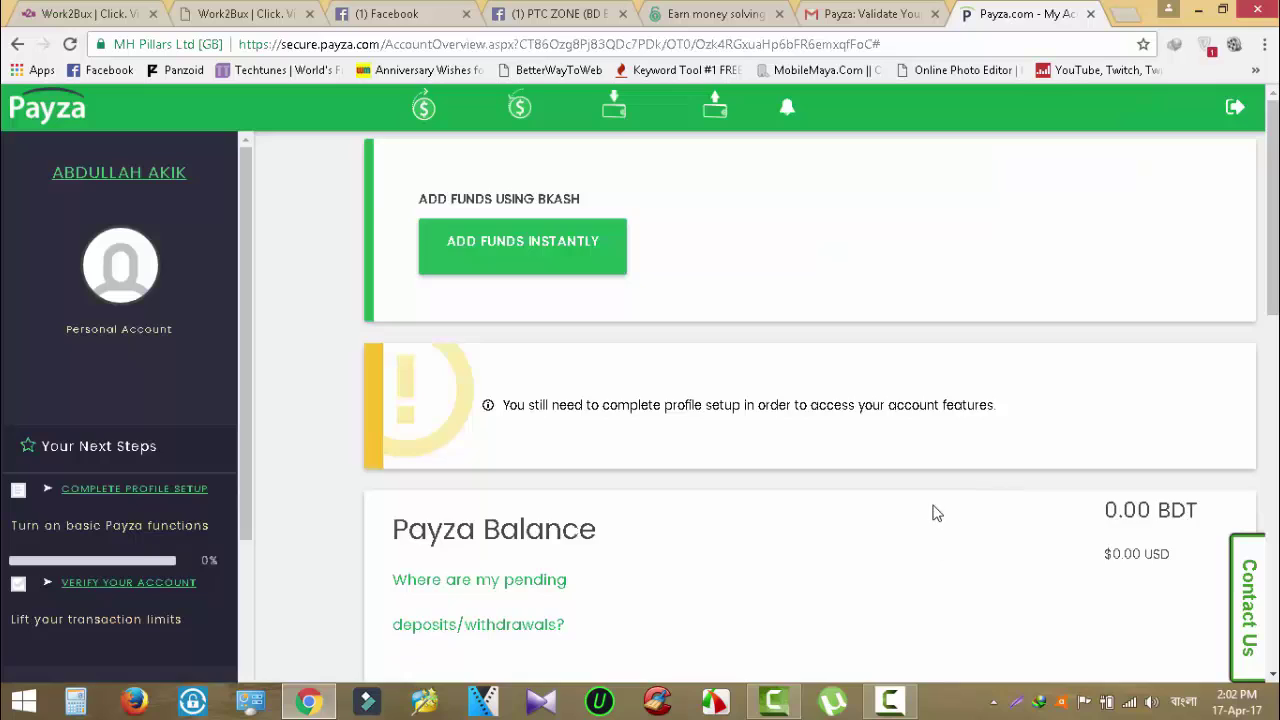
scroll(931, 511, "down", 2)
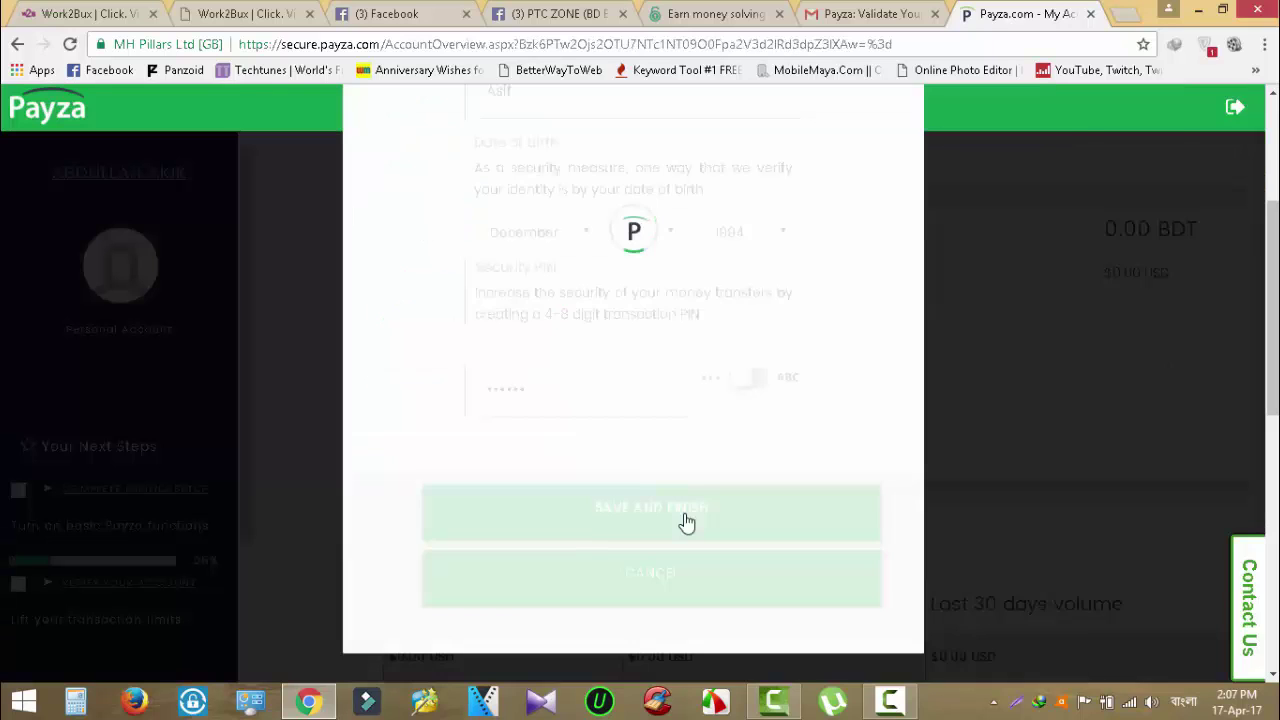
Finish the profile setup and return home from the success message.
left_click(683, 523)
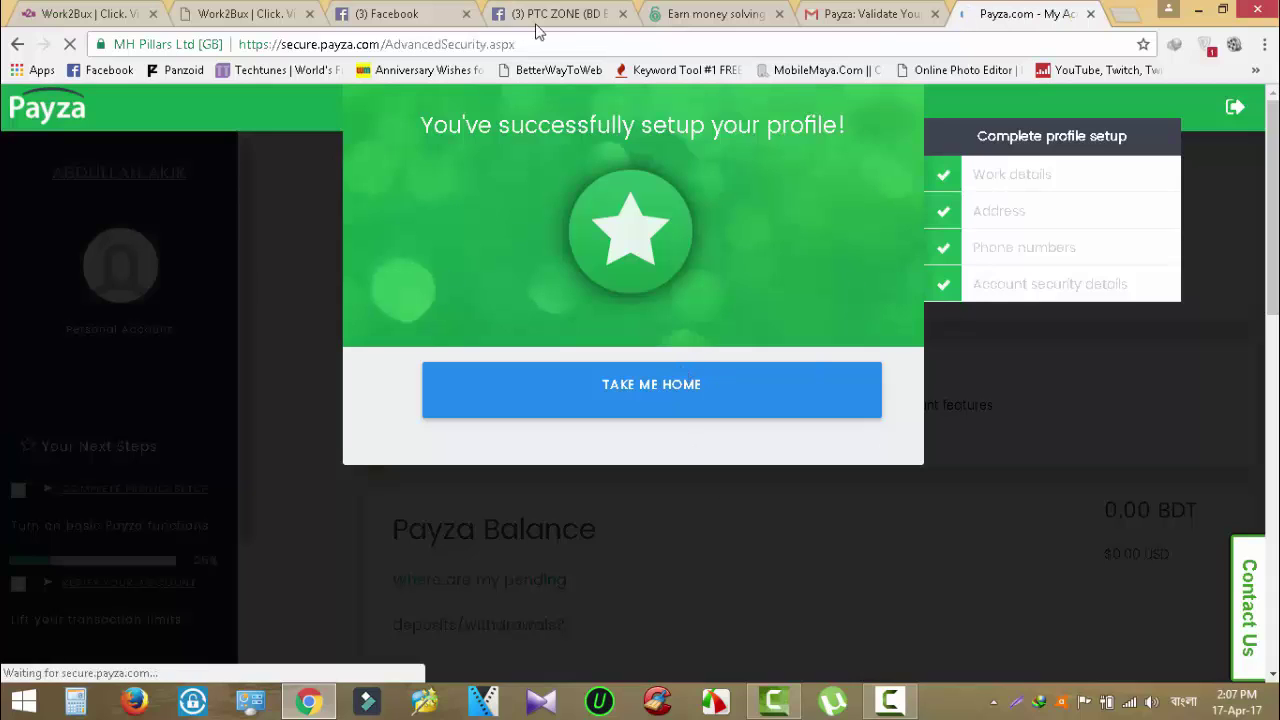
left_click(670, 408)
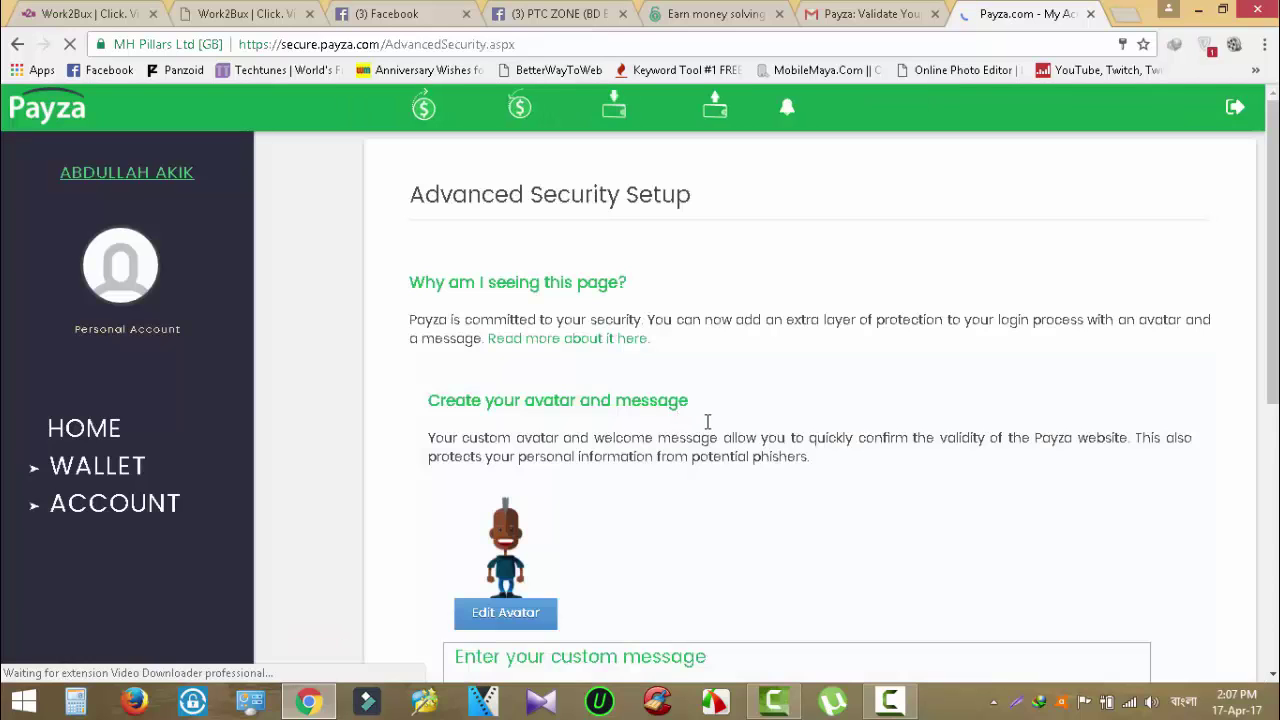
scroll(809, 492, "down", 5)
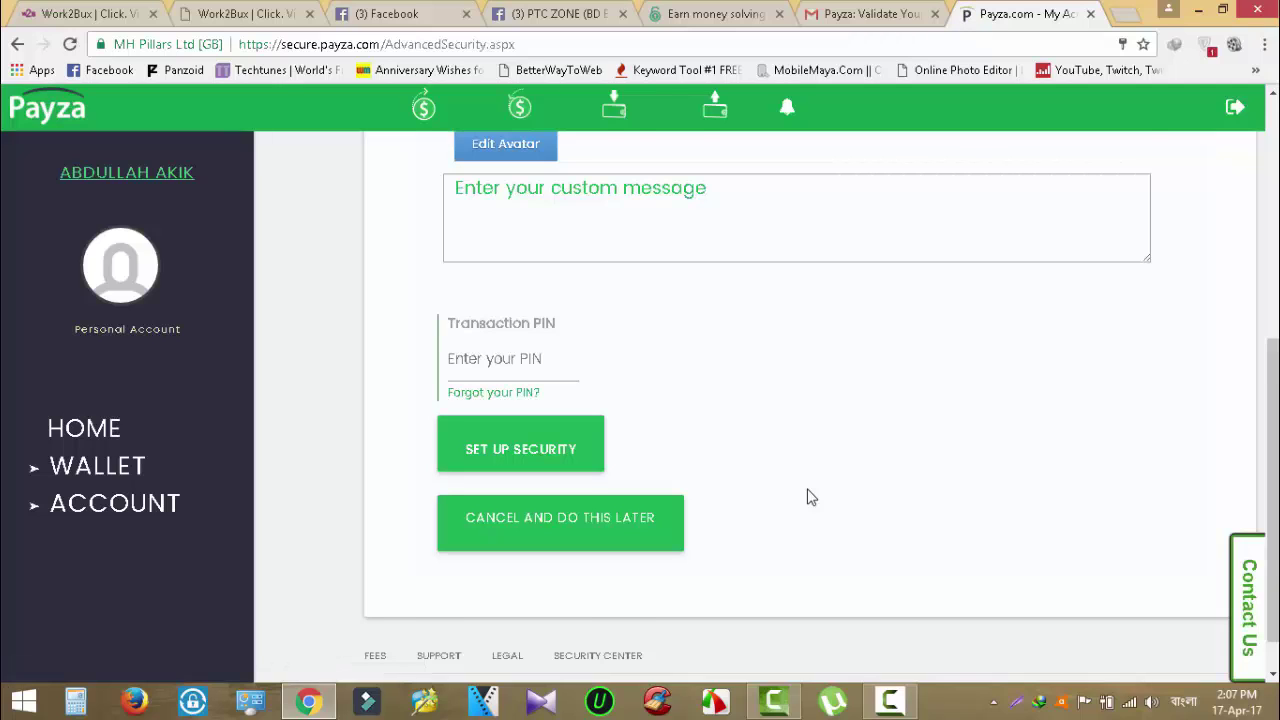
scroll(811, 497, "down", 1)
Postpone the advanced security and transaction-PIN setup, returning to the 0.00 BDT account overview.
scroll(811, 497, "up", 5)
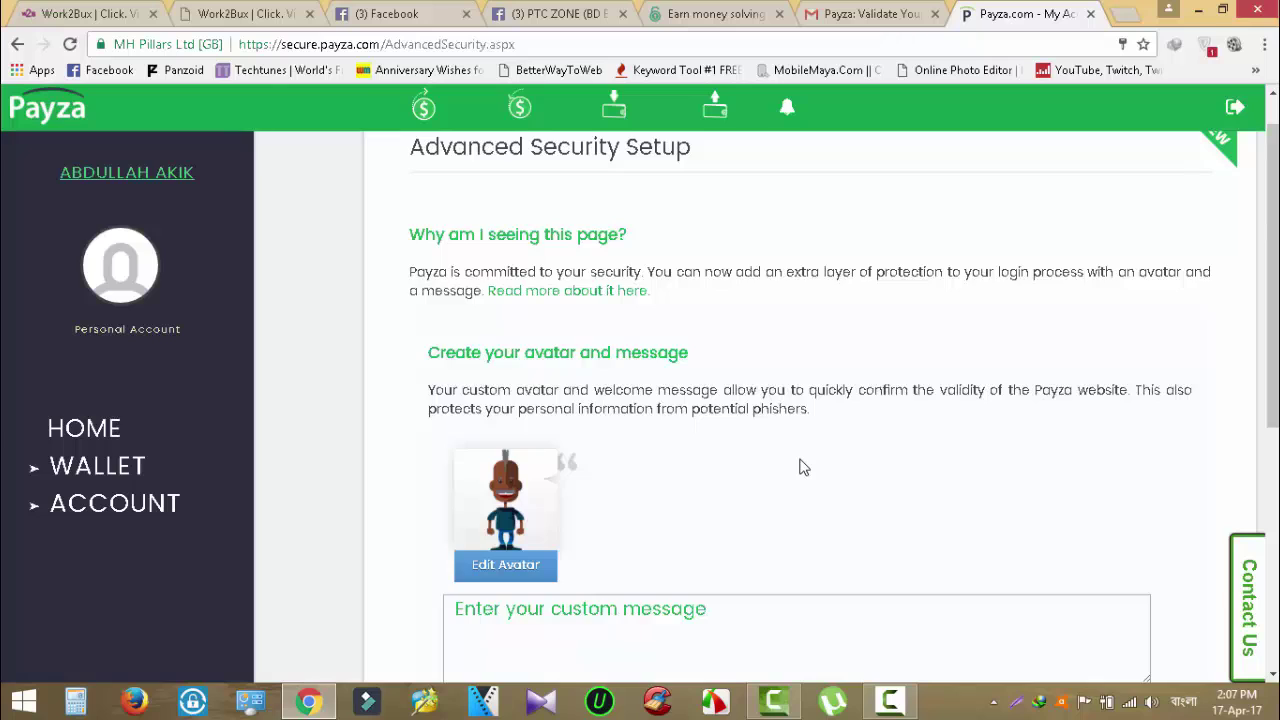
scroll(800, 467, "down", 2)
scroll(800, 467, "down", 2)
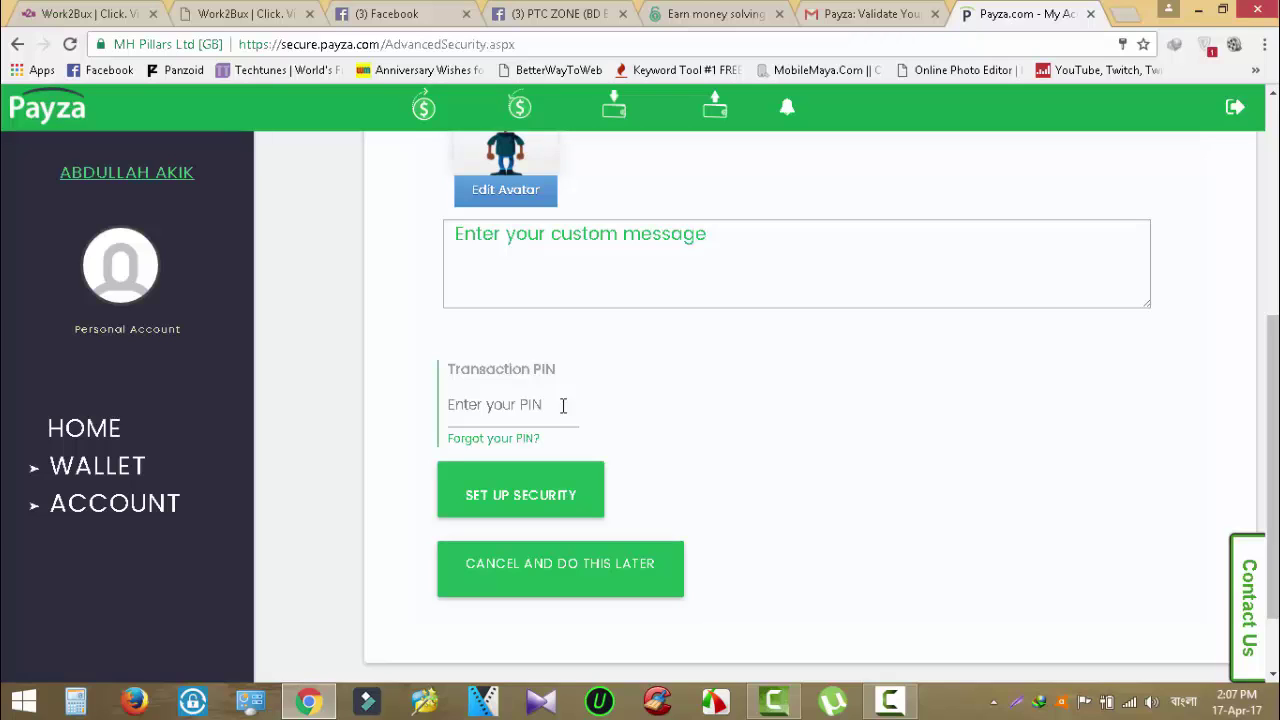
left_click(640, 566)
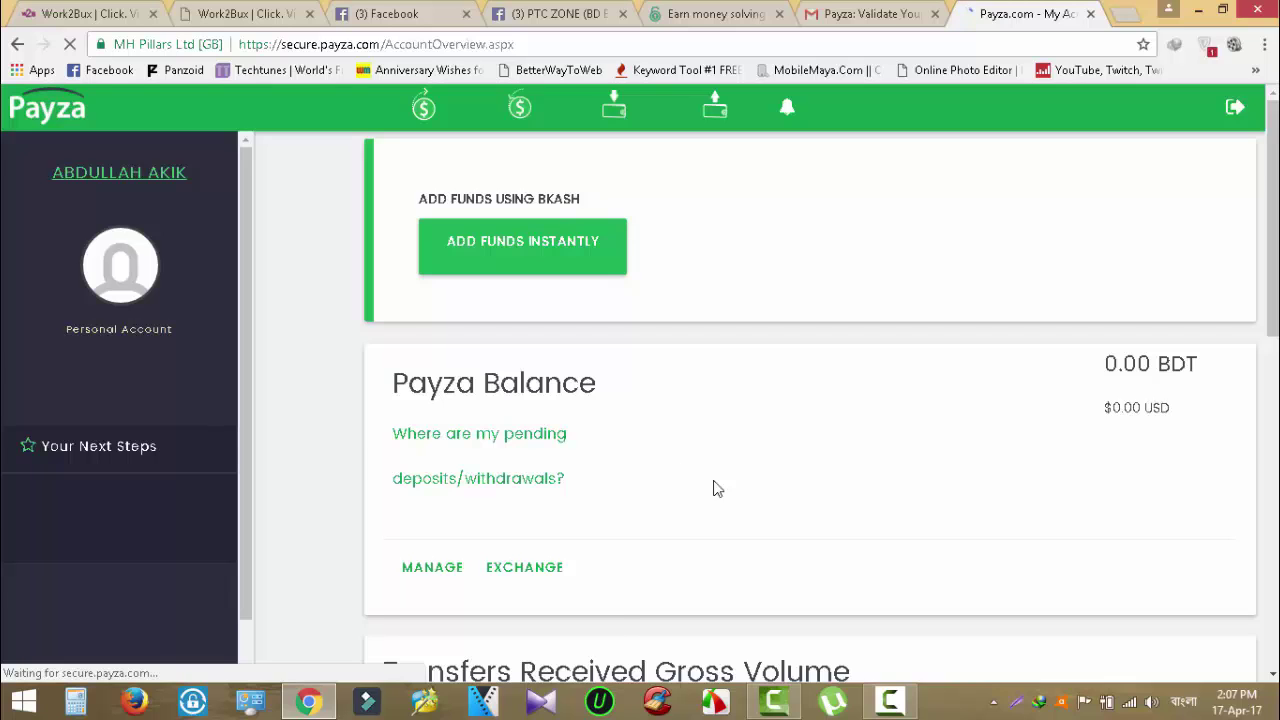
Open the account Verification page from the account options list.
scroll(714, 486, "down", 4)
scroll(929, 578, "down", 4)
scroll(929, 583, "down", 2)
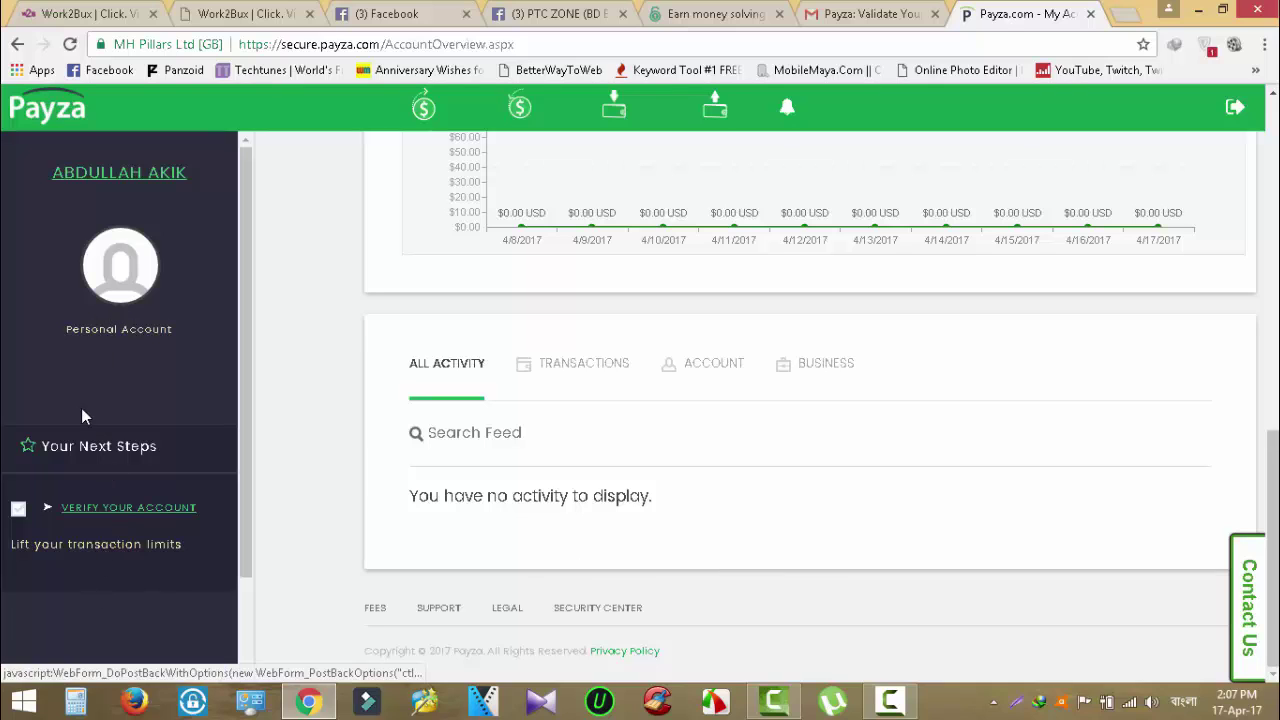
left_click(128, 176)
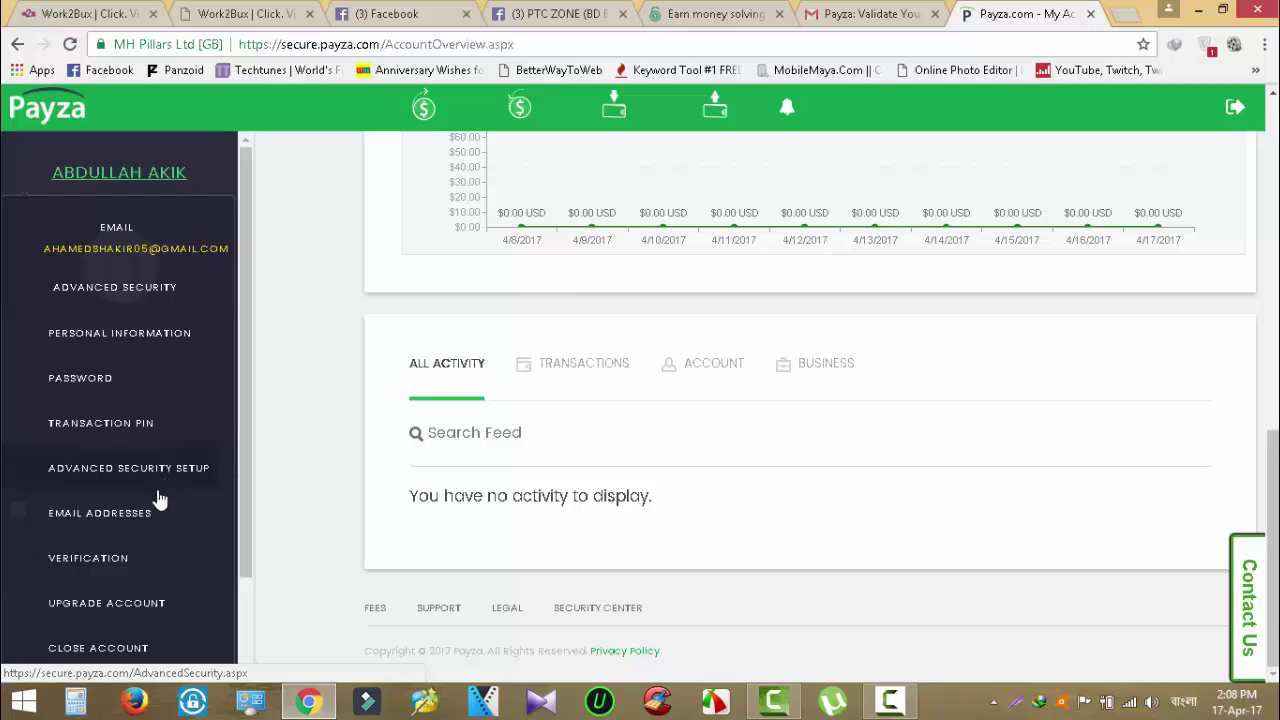
left_click(100, 561)
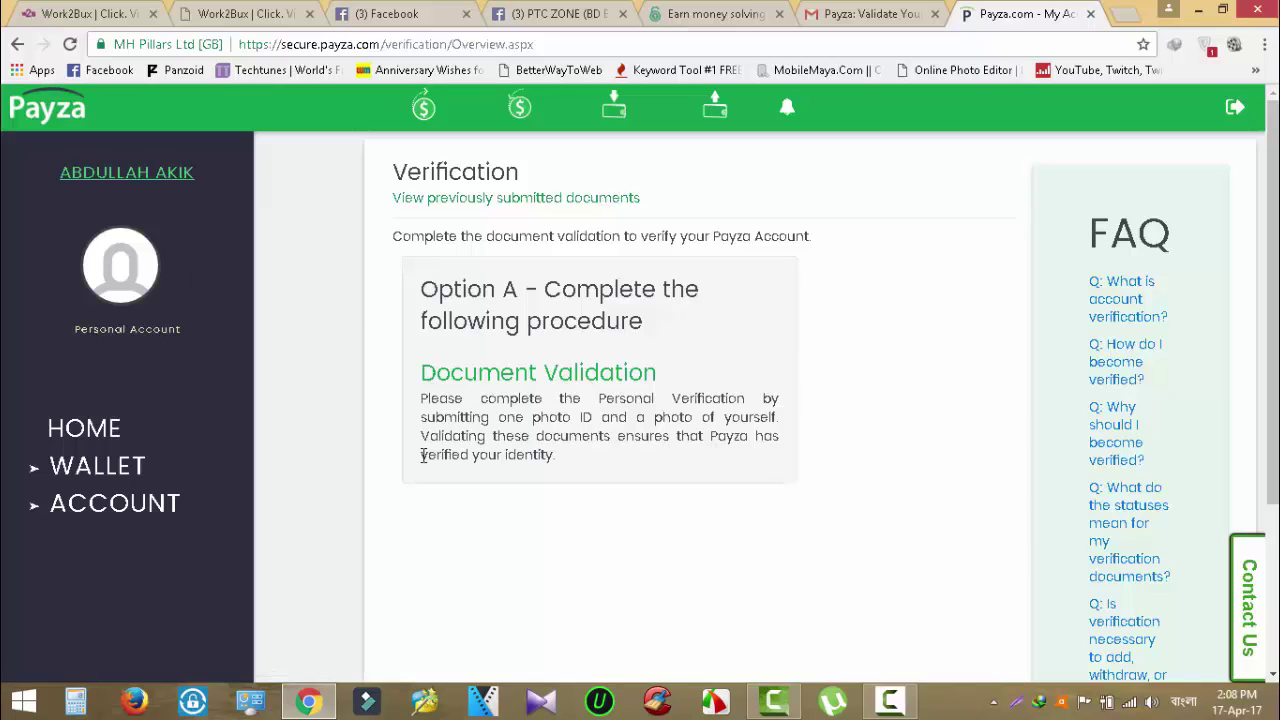
Start Document Validation and review the stored name, date of birth and address.
left_click(574, 385)
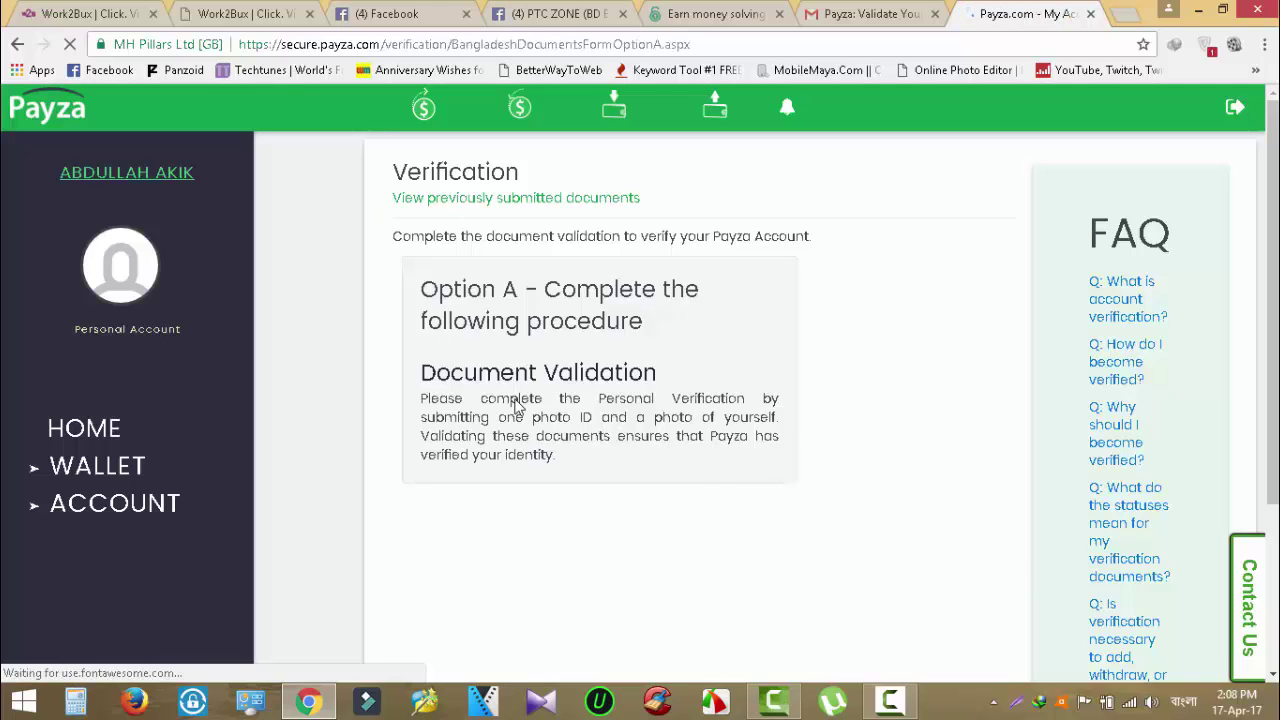
scroll(520, 417, "down", 1)
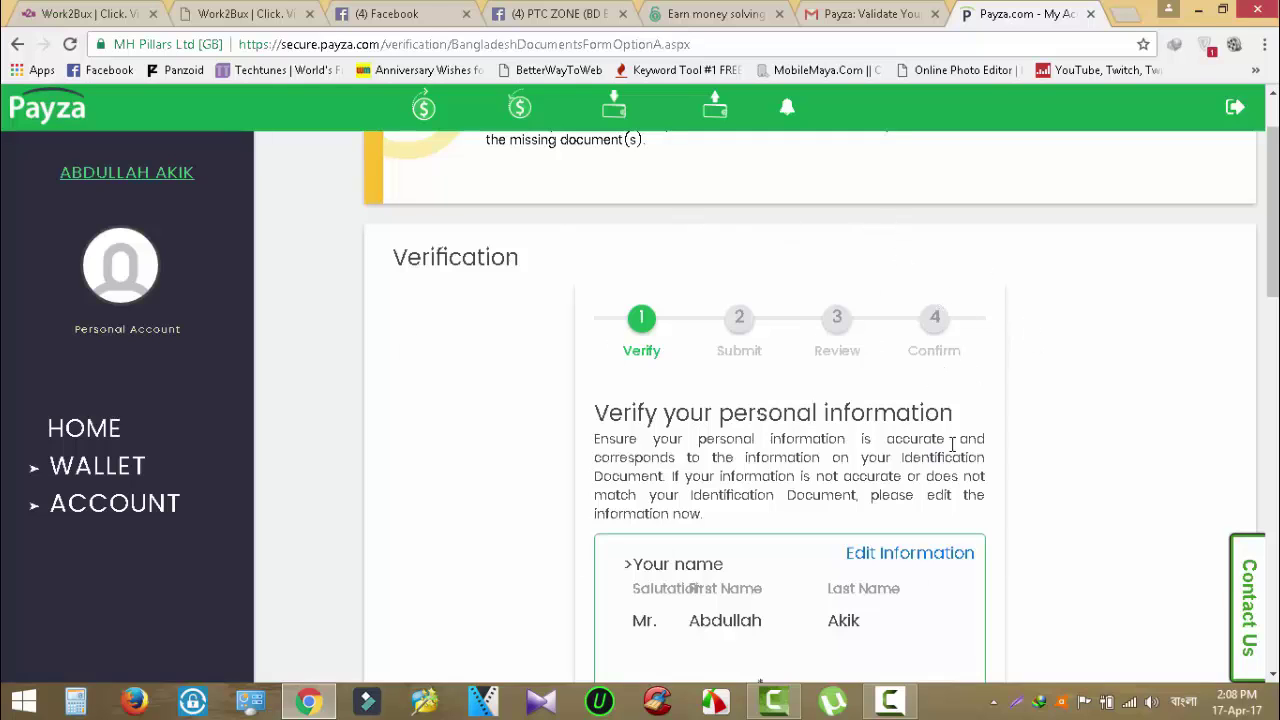
scroll(657, 401, "down", 5)
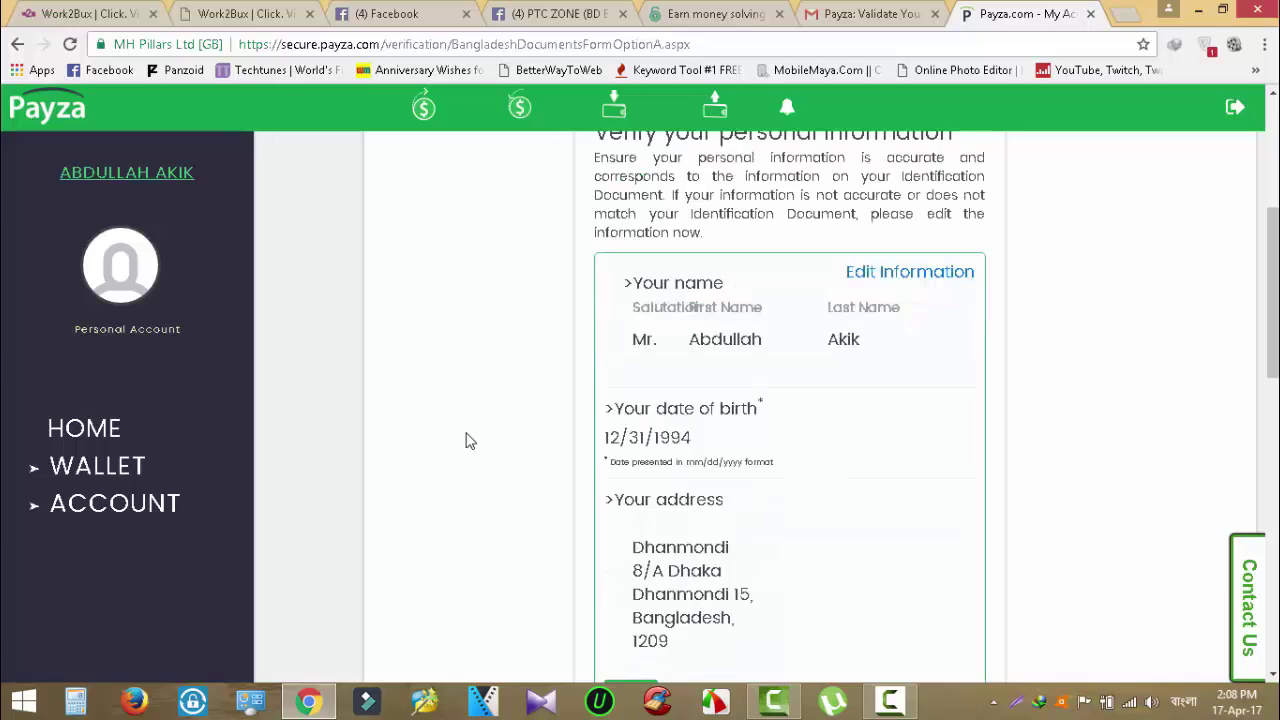
scroll(467, 440, "down", 5)
scroll(466, 443, "up", 9)
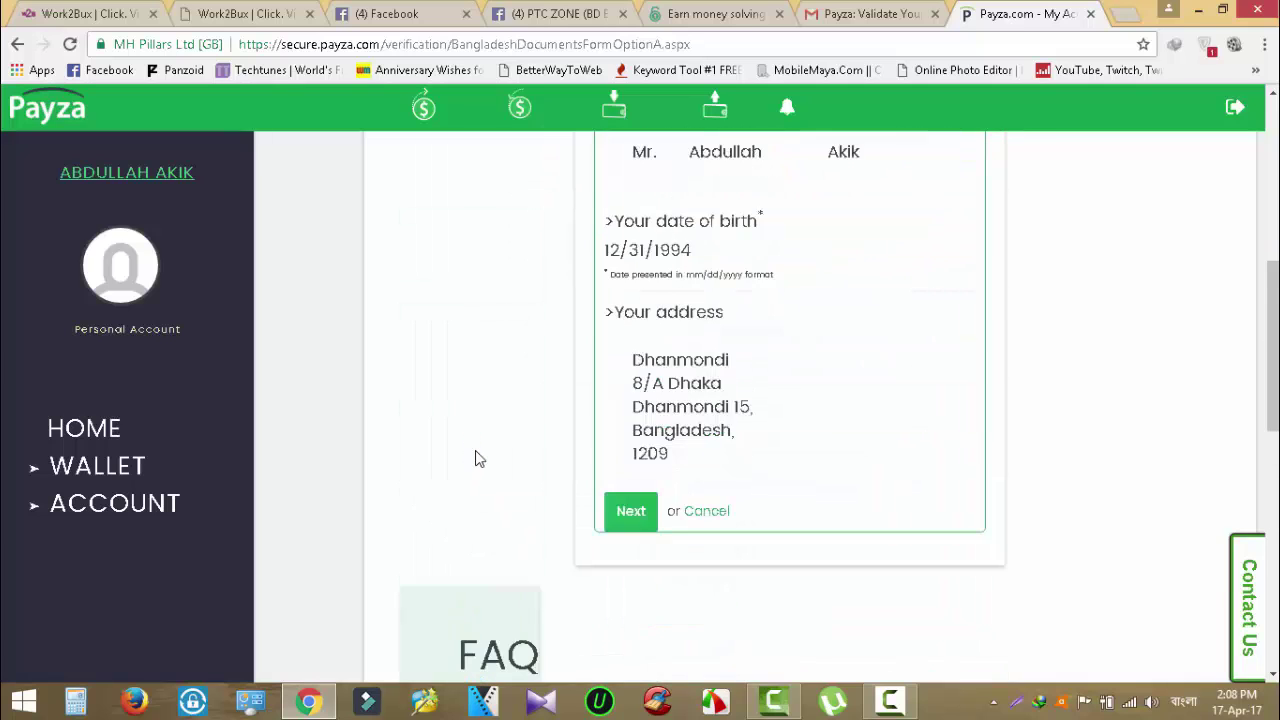
scroll(476, 458, "down", 3)
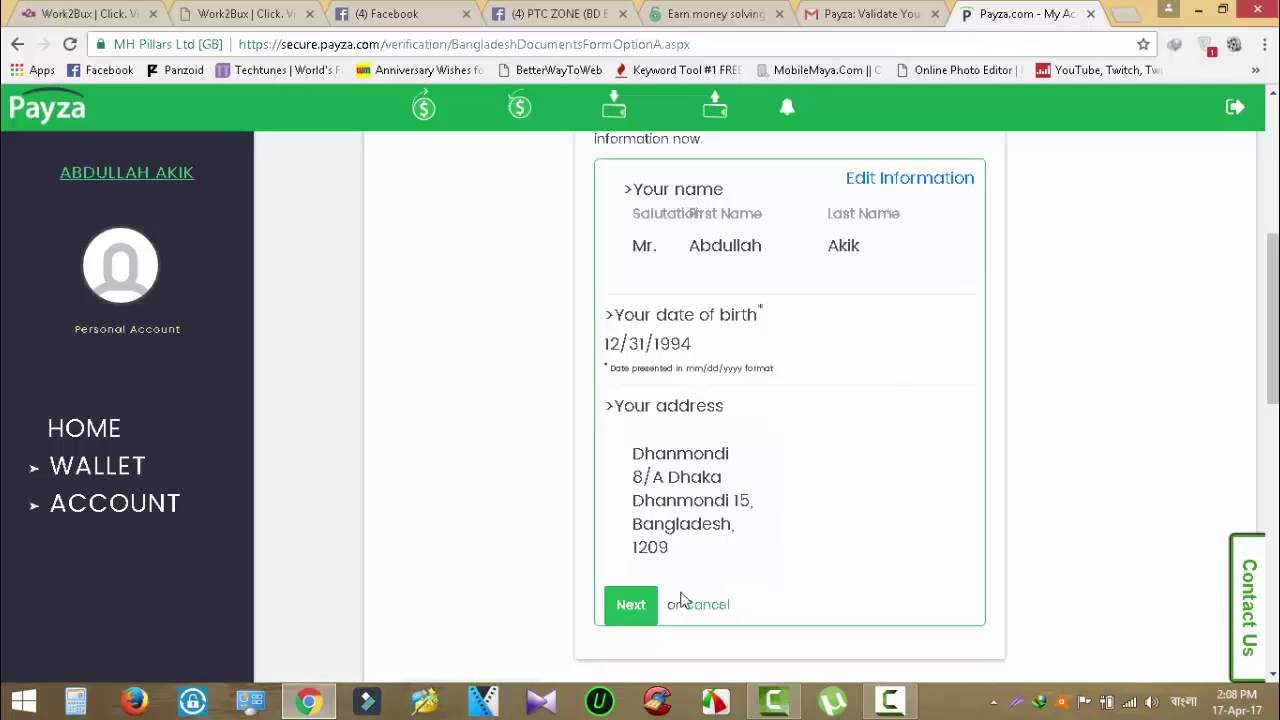
left_click(630, 607)
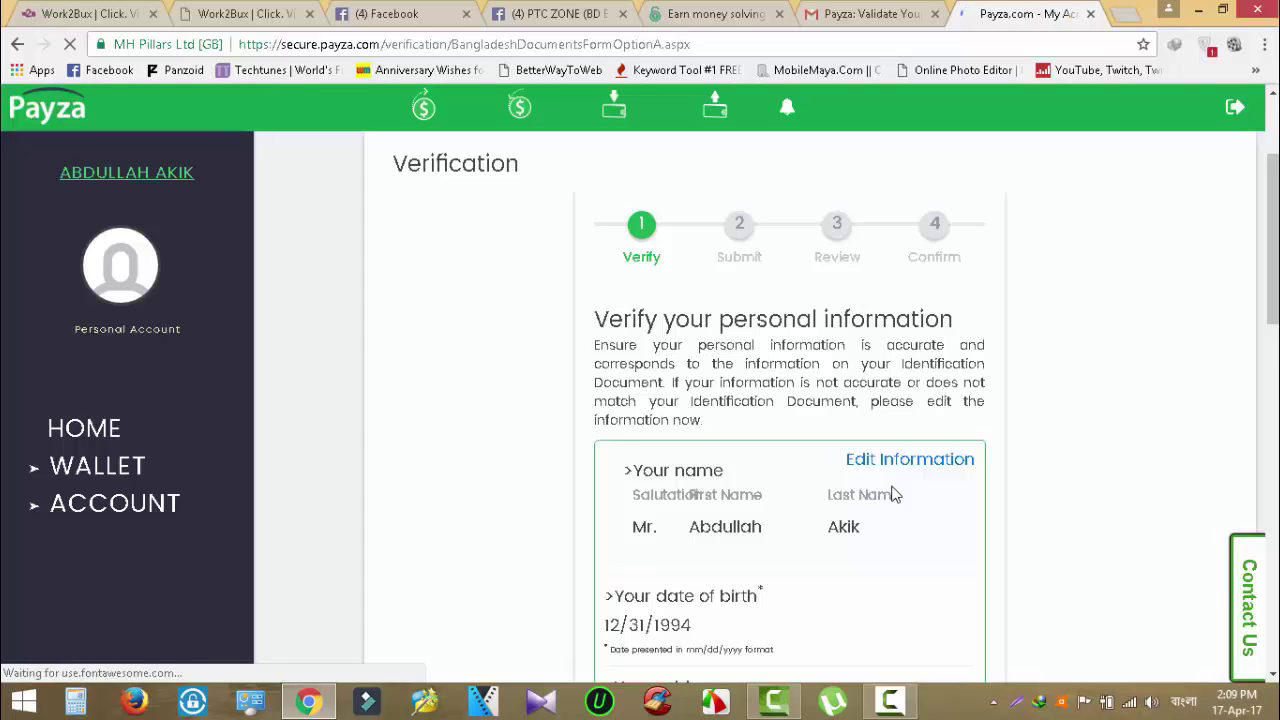
scroll(940, 452, "down", 3)
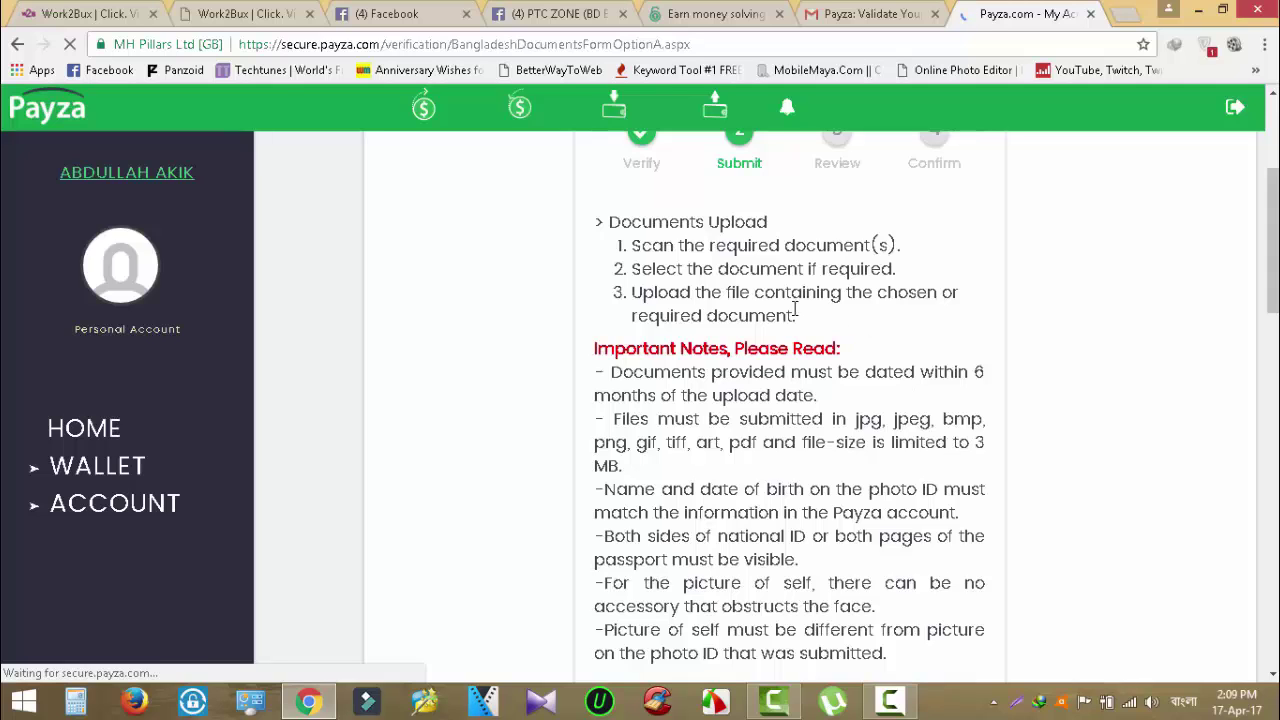
scroll(786, 310, "down", 5)
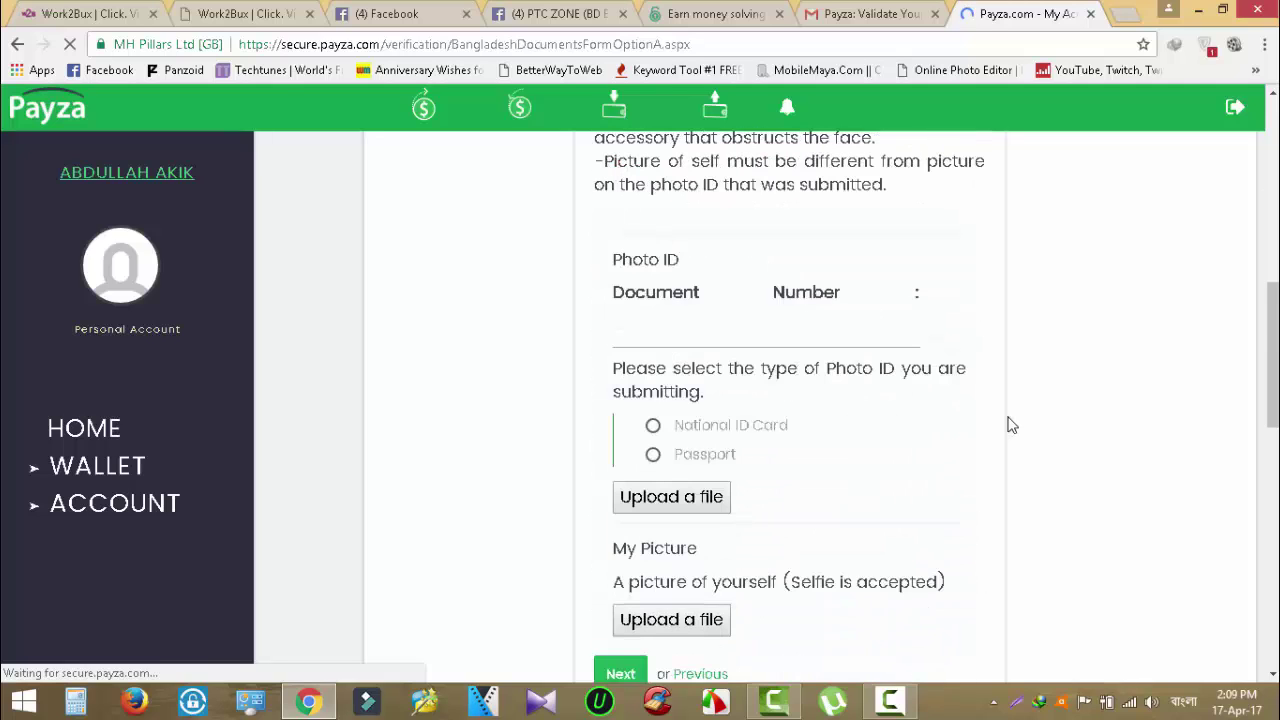
scroll(1010, 424, "up", 1)
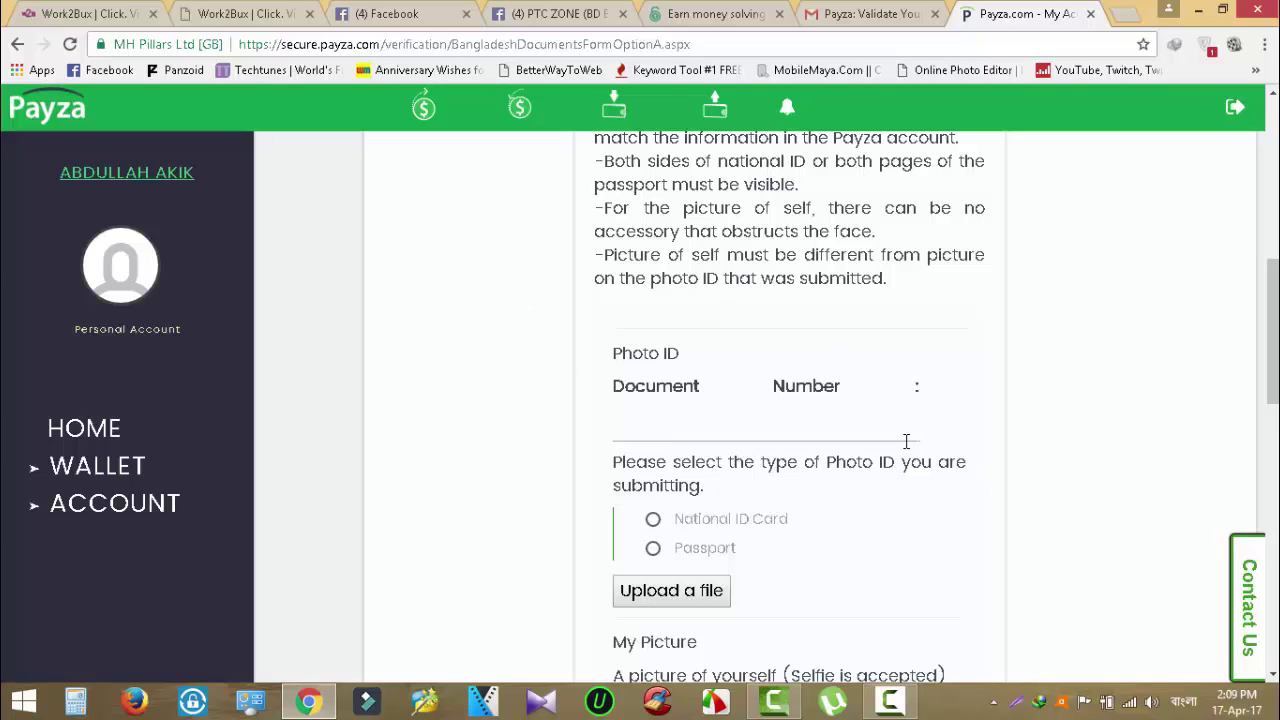
scroll(1019, 470, "down", 1)
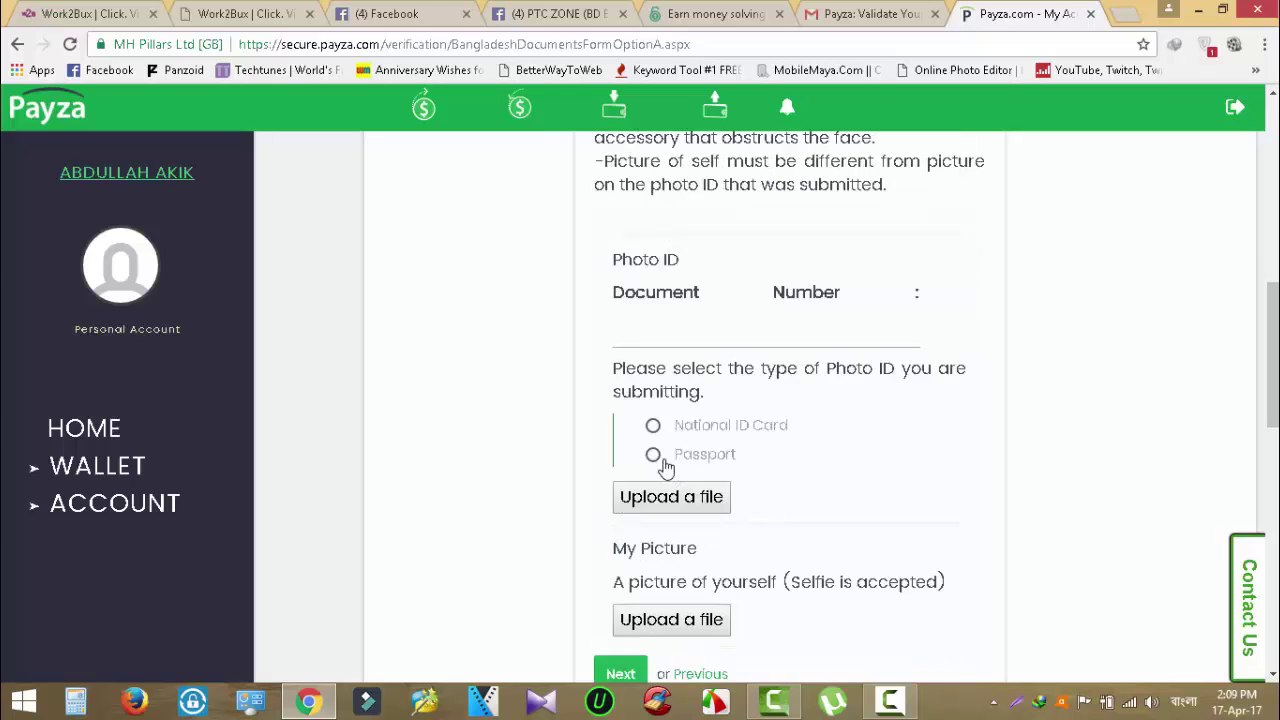
Choose National ID Card as the photo ID type, adding front, back and selfie uploads.
left_click(652, 427)
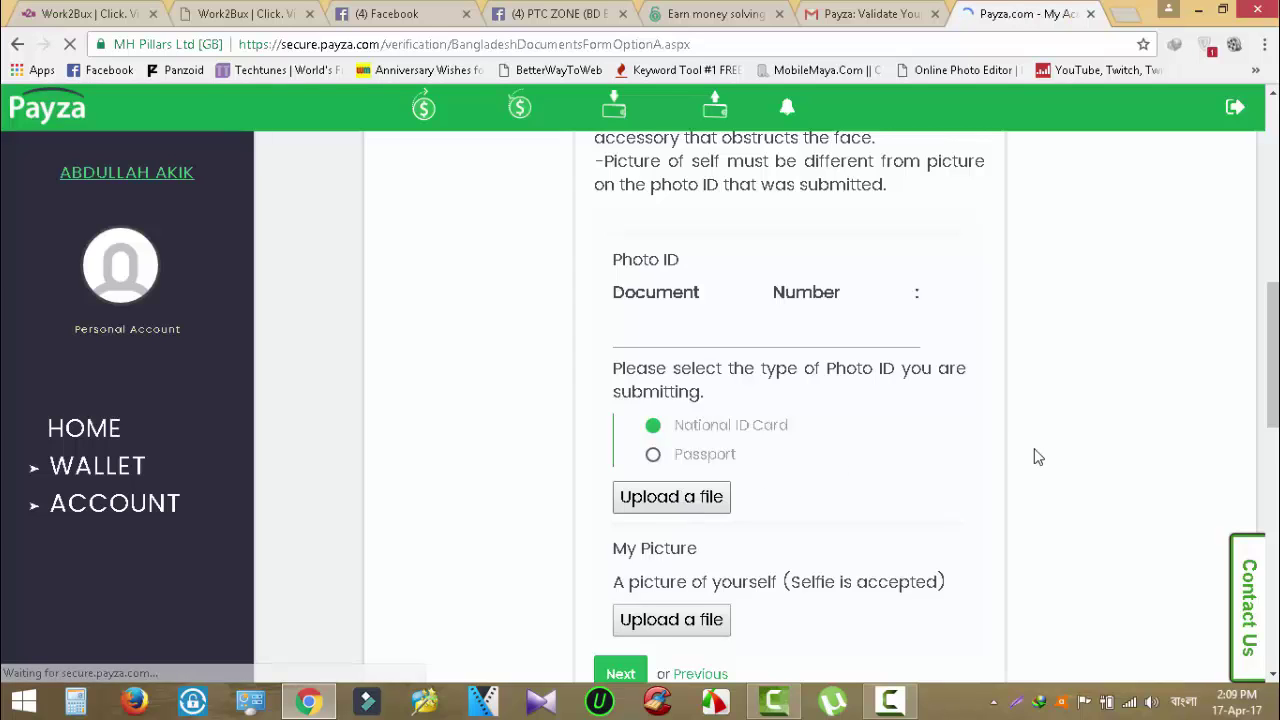
scroll(832, 428, "down", 6)
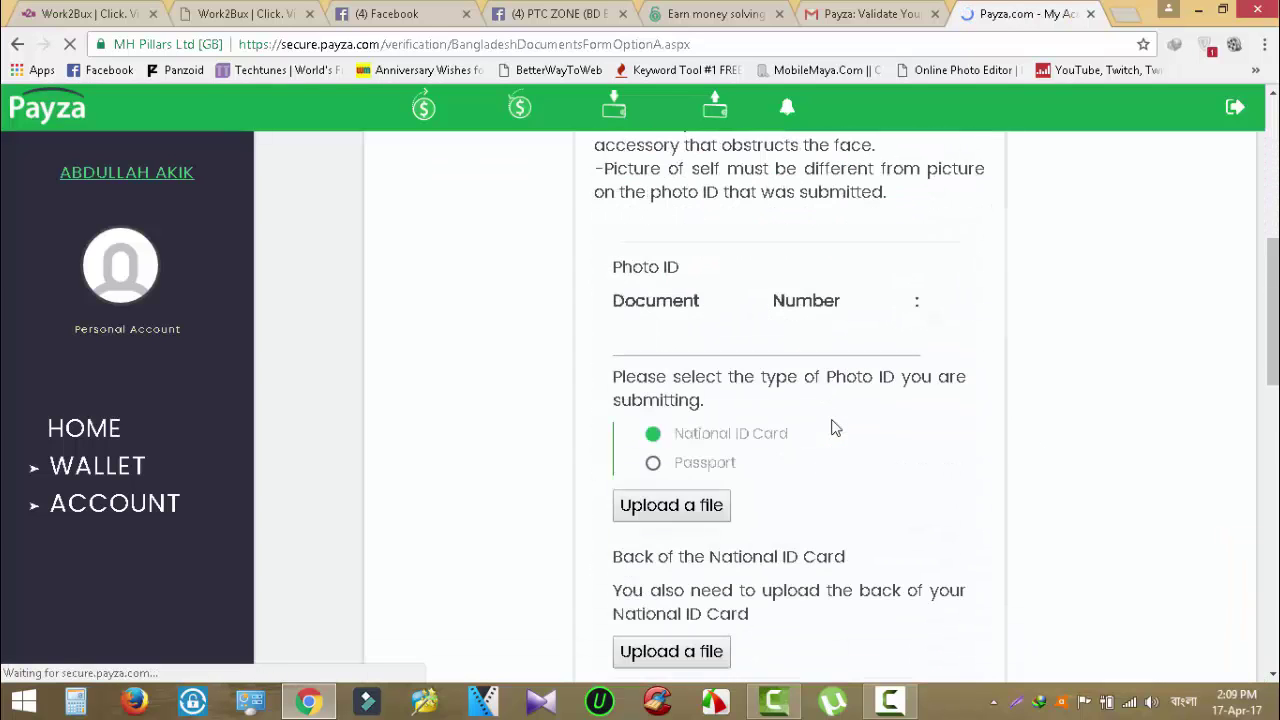
left_click(701, 338)
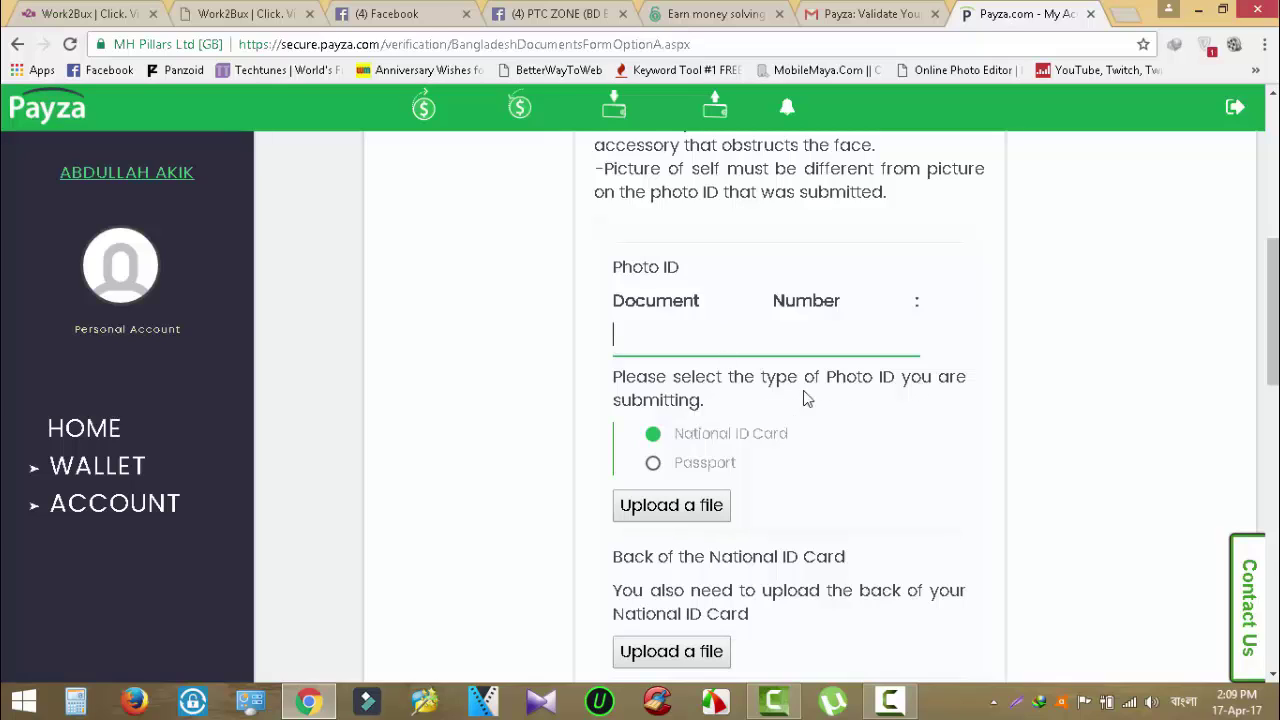
left_click(703, 329)
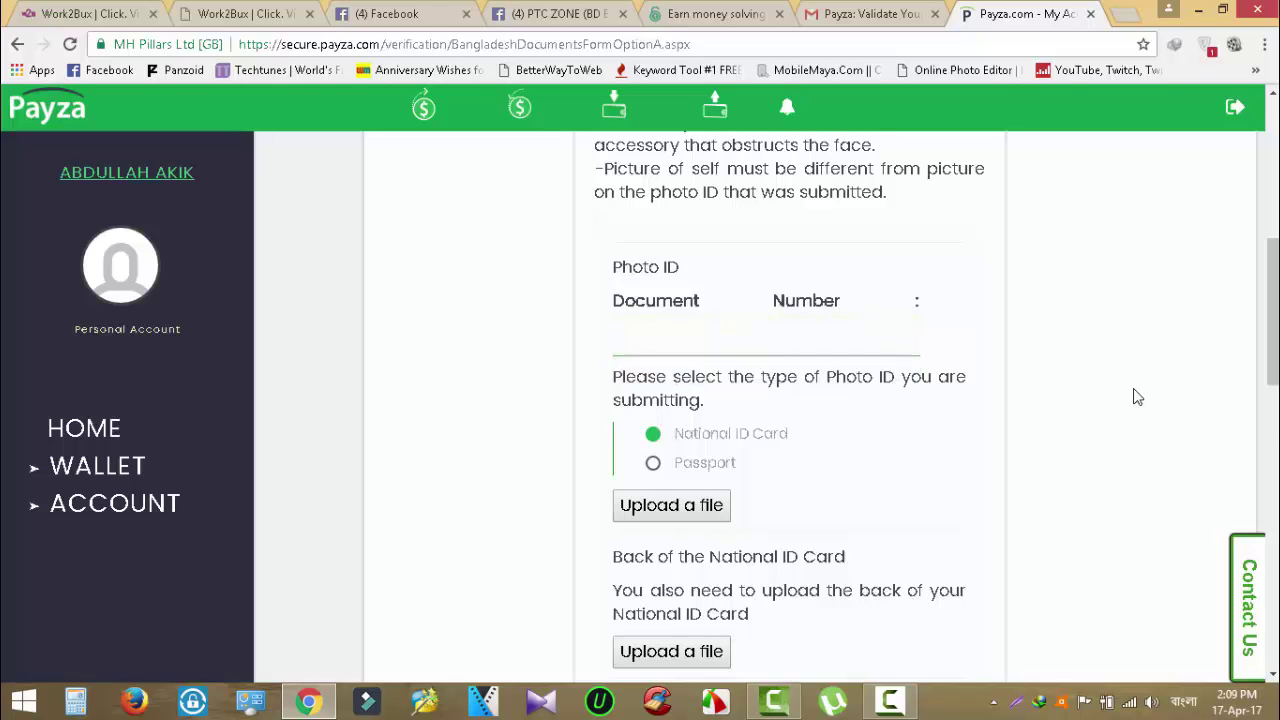
scroll(1130, 400, "down", 2)
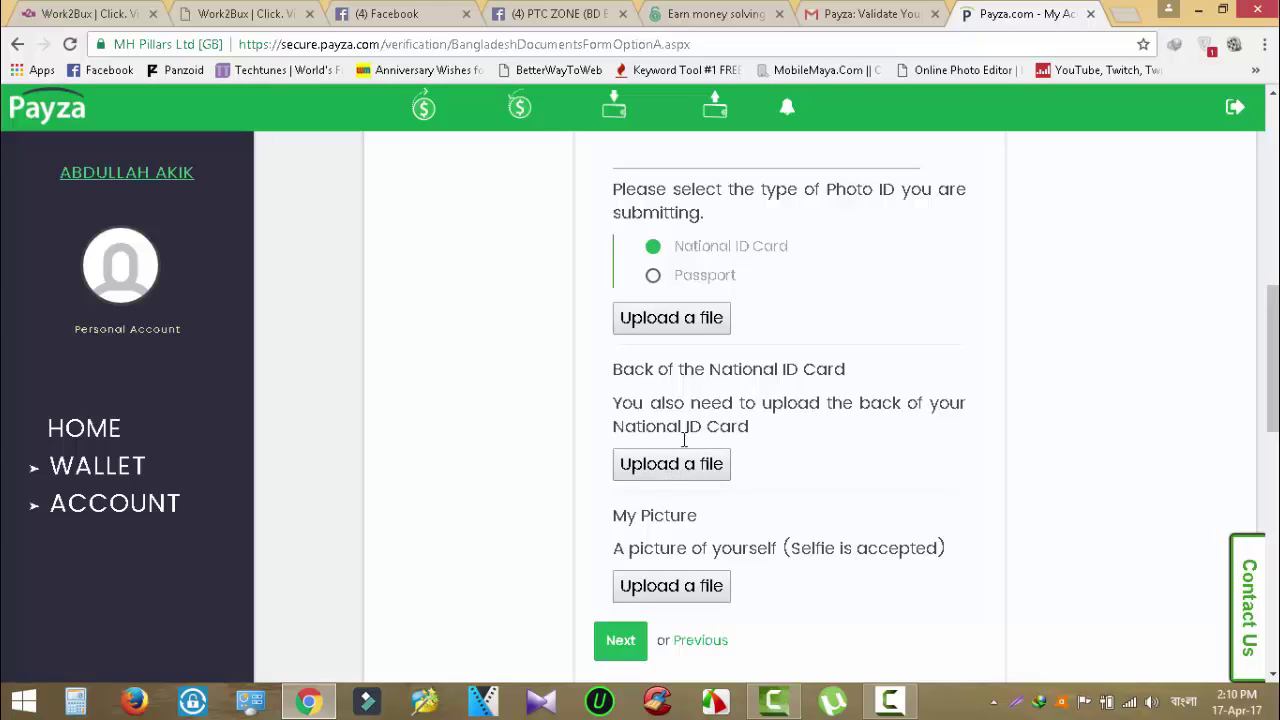
scroll(953, 453, "down", 1)
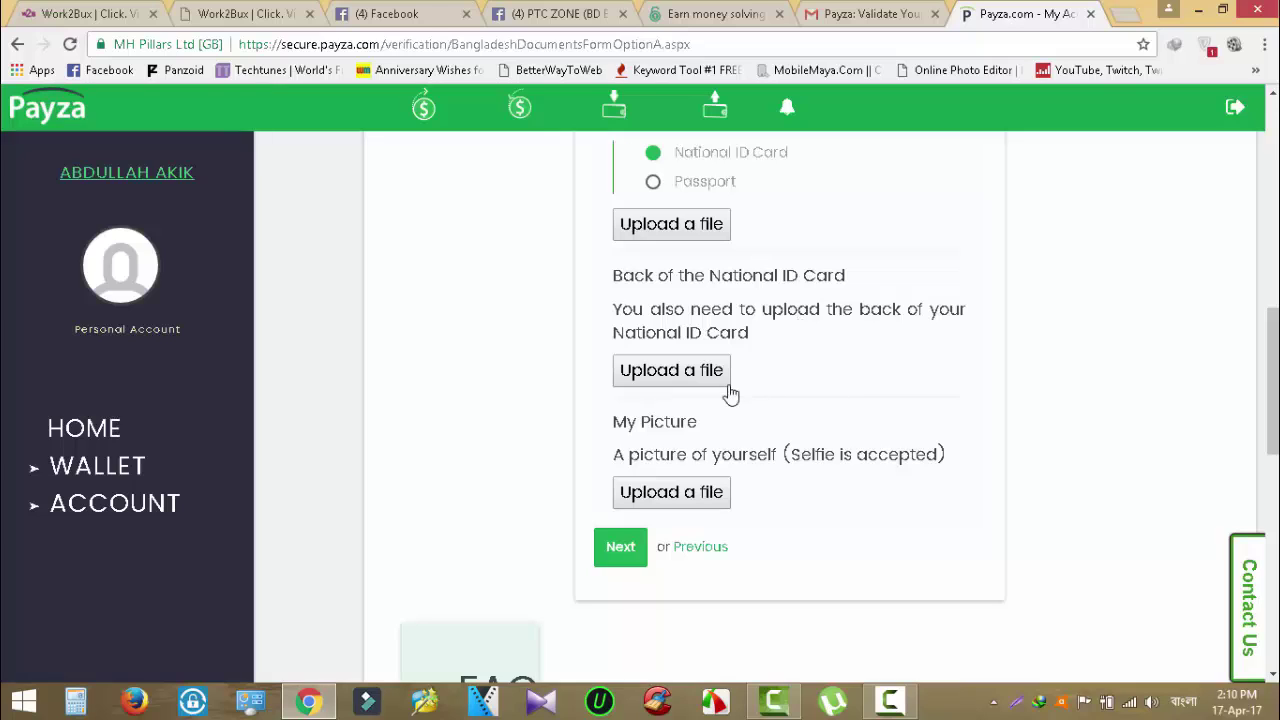
Submit the documents step, which fails for a missing photo ID document number, then open the account menu.
left_click(616, 565)
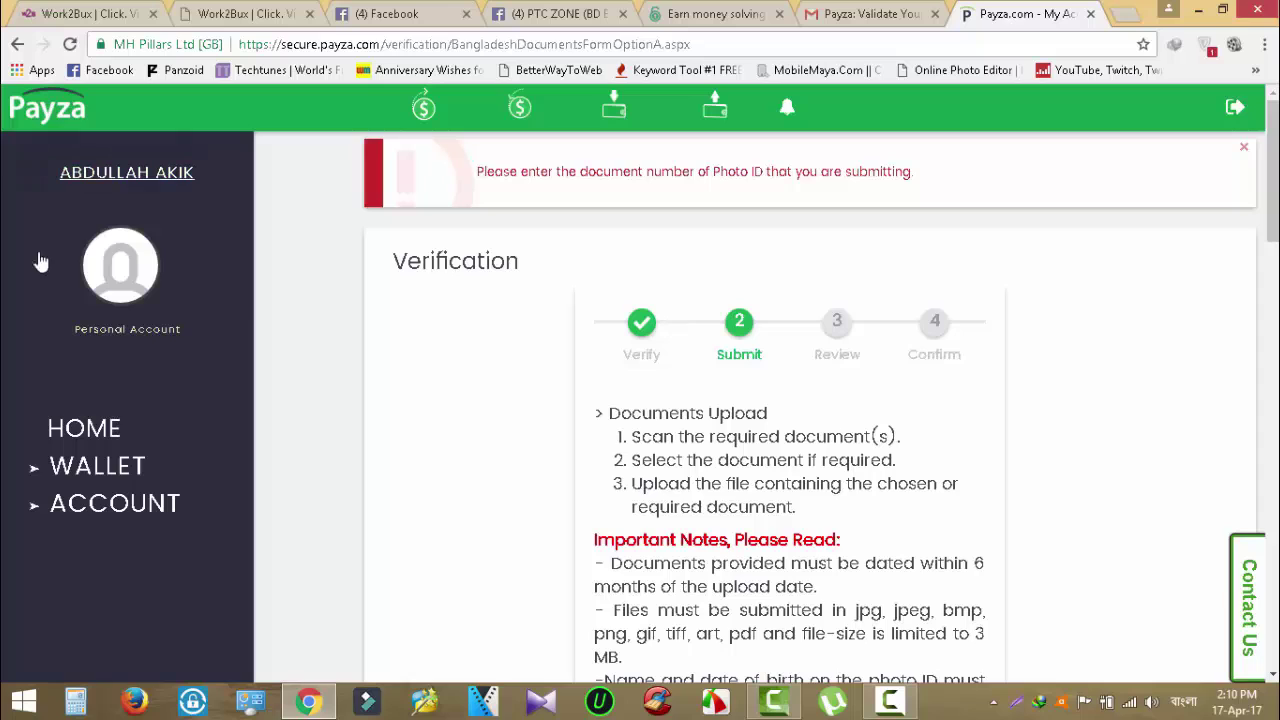
left_click(128, 175)
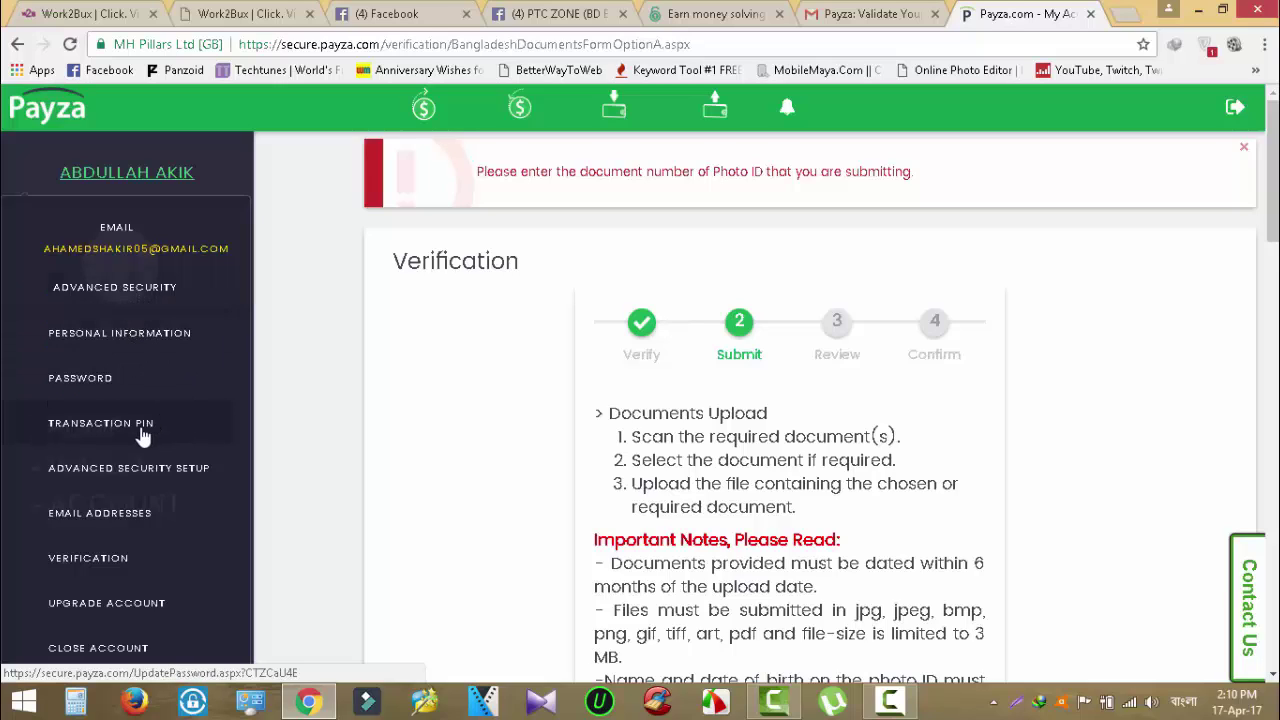
scroll(143, 437, "down", 1)
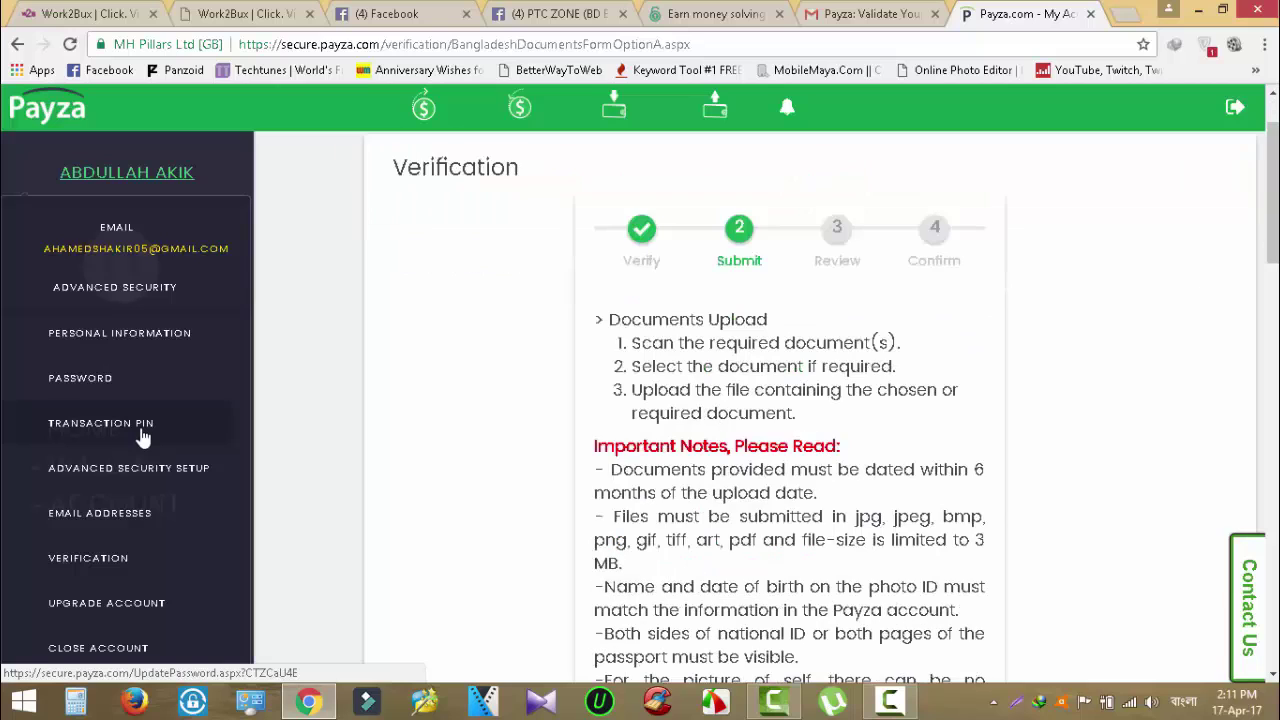
scroll(154, 606, "down", 2)
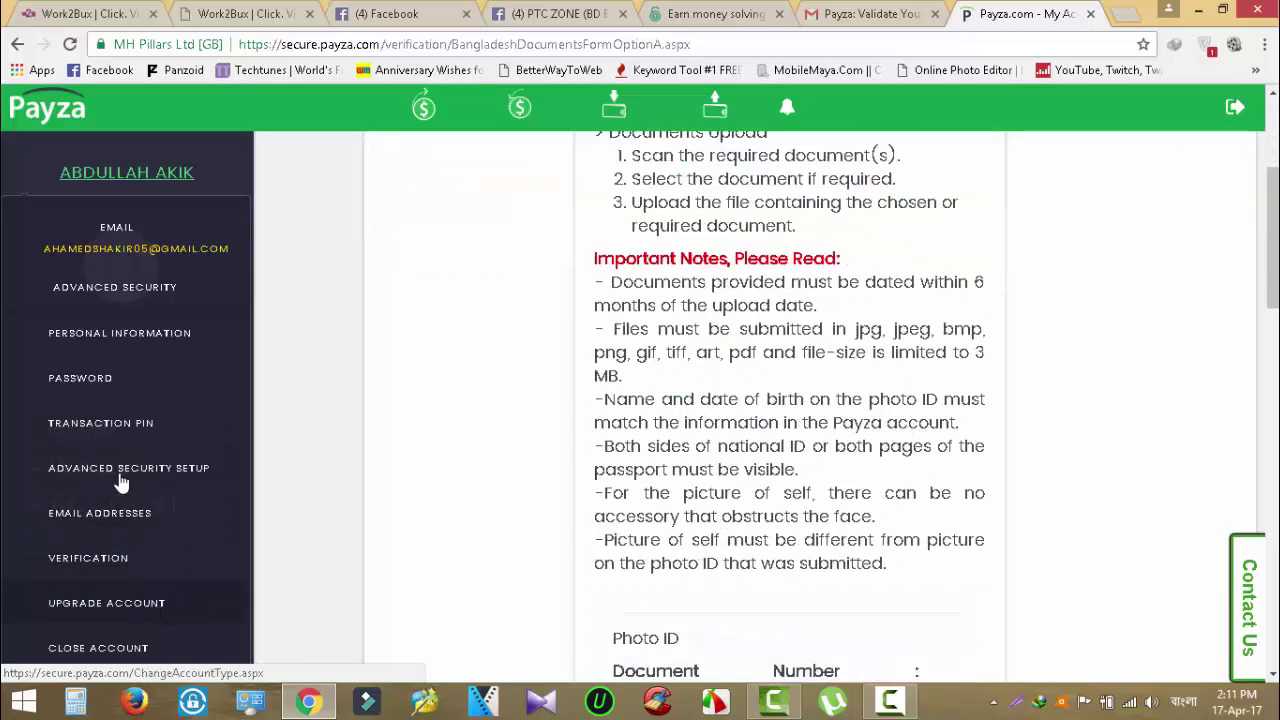
Open Advanced Security Setup to view avatar, custom message and transaction PIN options, then expand ACCOUNT.
left_click(120, 295)
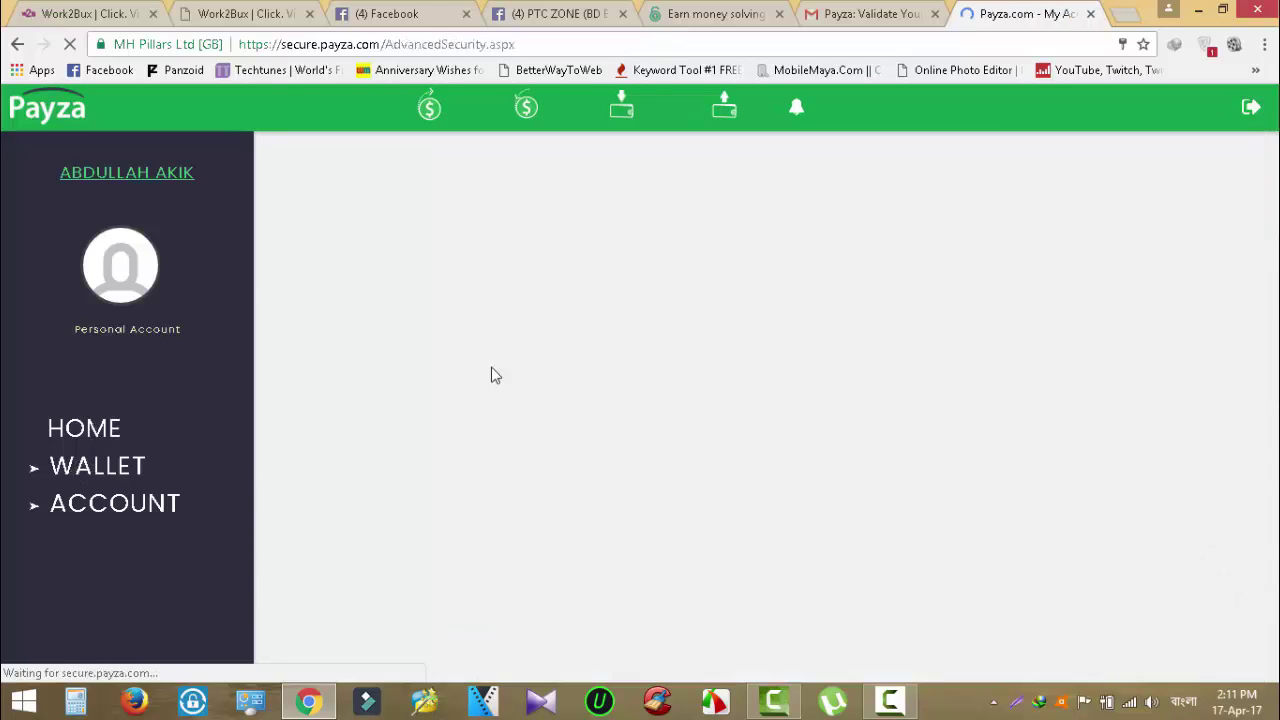
scroll(657, 512, "down", 3)
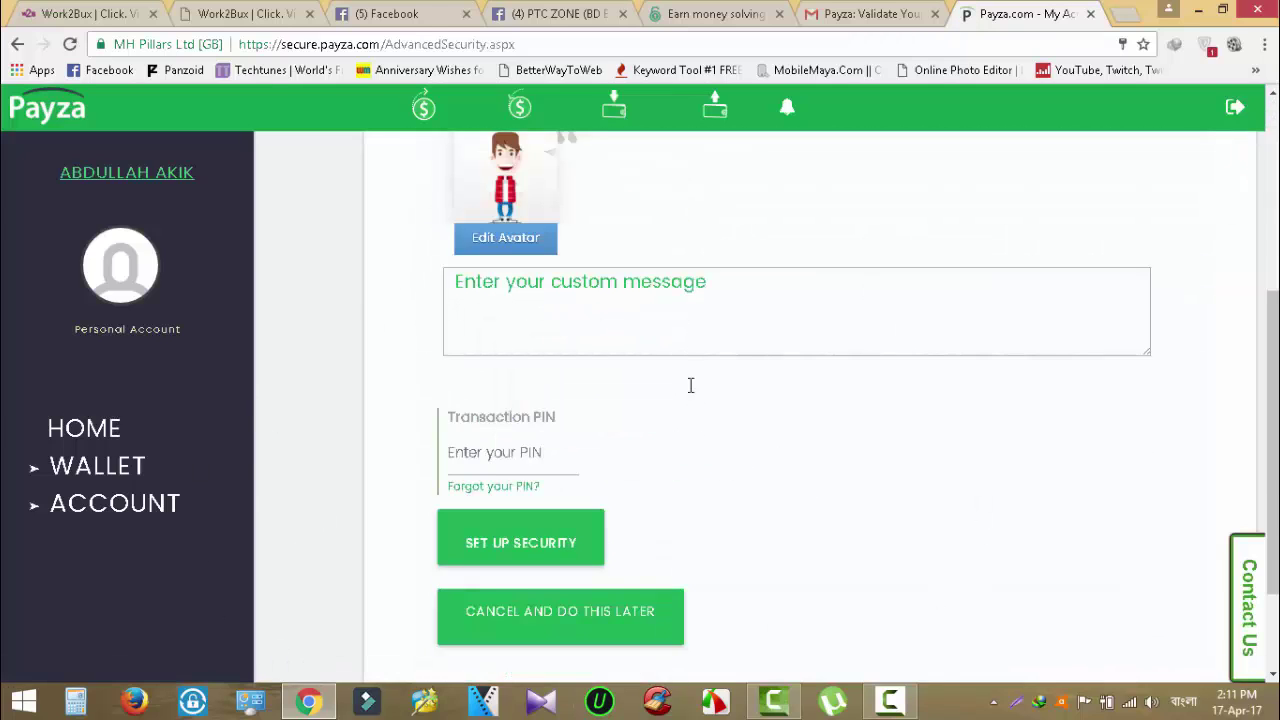
scroll(732, 485, "down", 2)
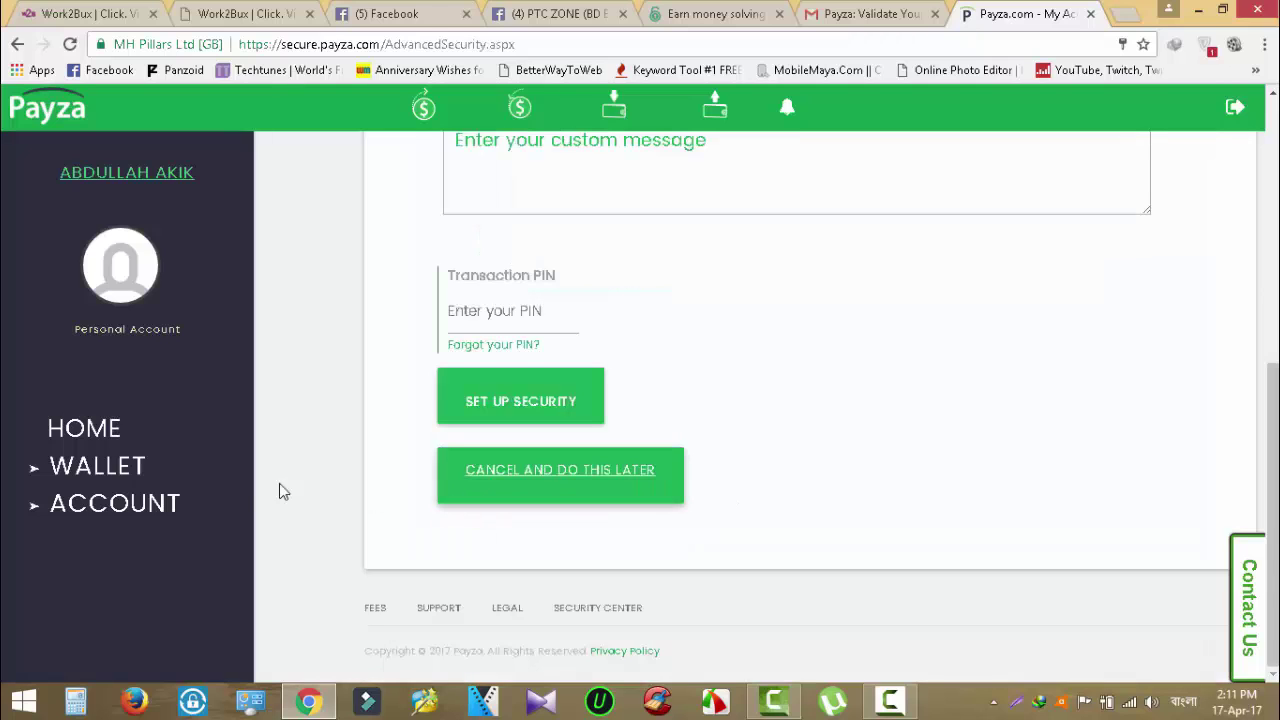
left_click(98, 503)
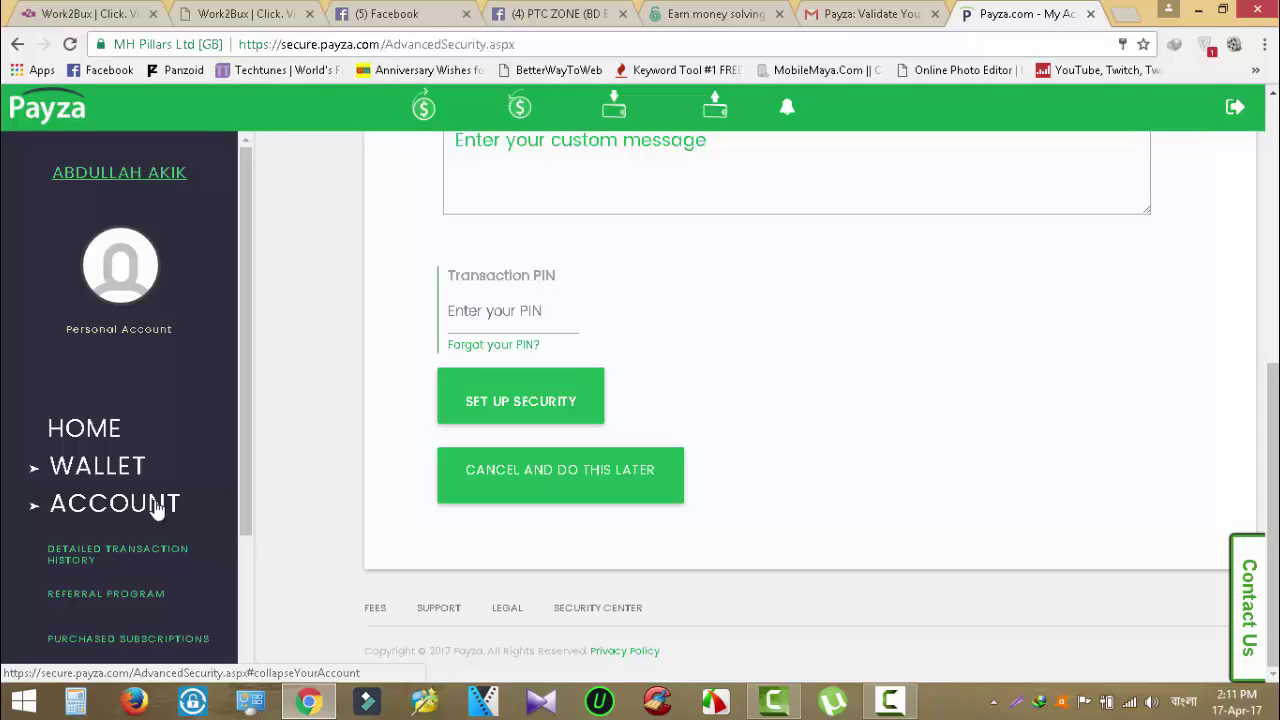
scroll(286, 566, "up", 3)
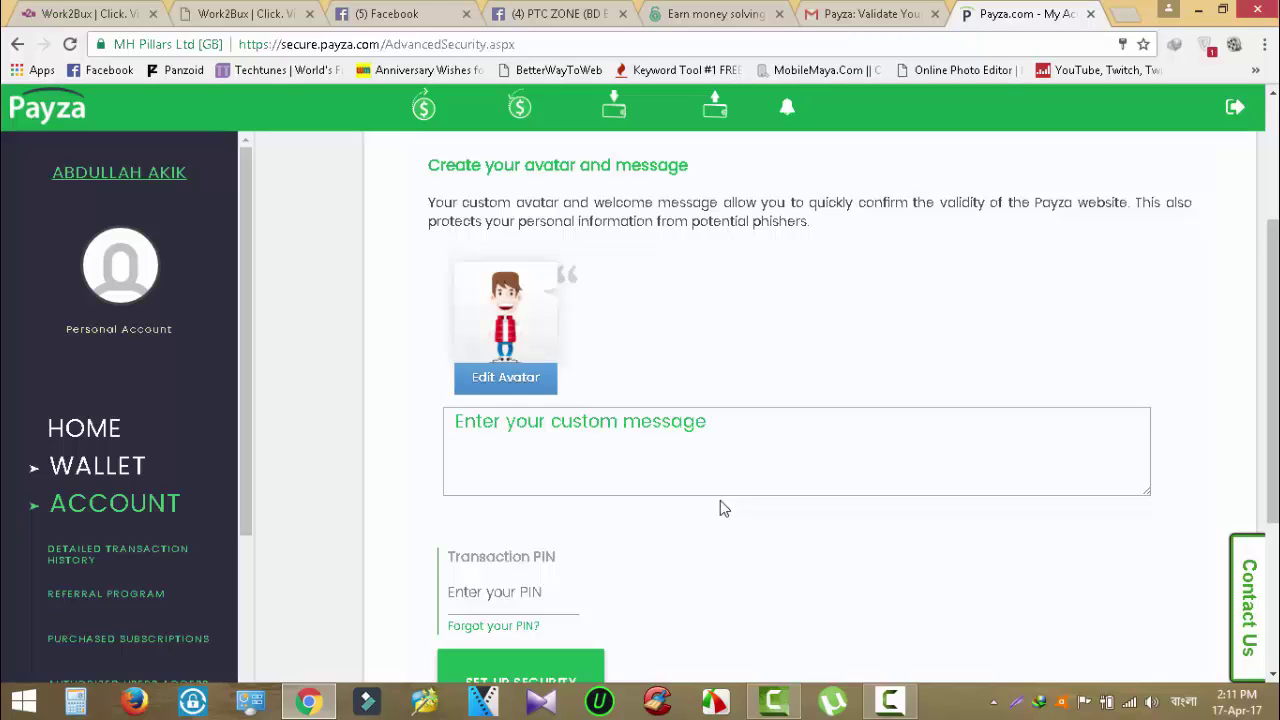
Browse the Withdraw Funds options, from bank counter and bank wire to cryptocurrency, with fees and durations.
left_click(614, 105)
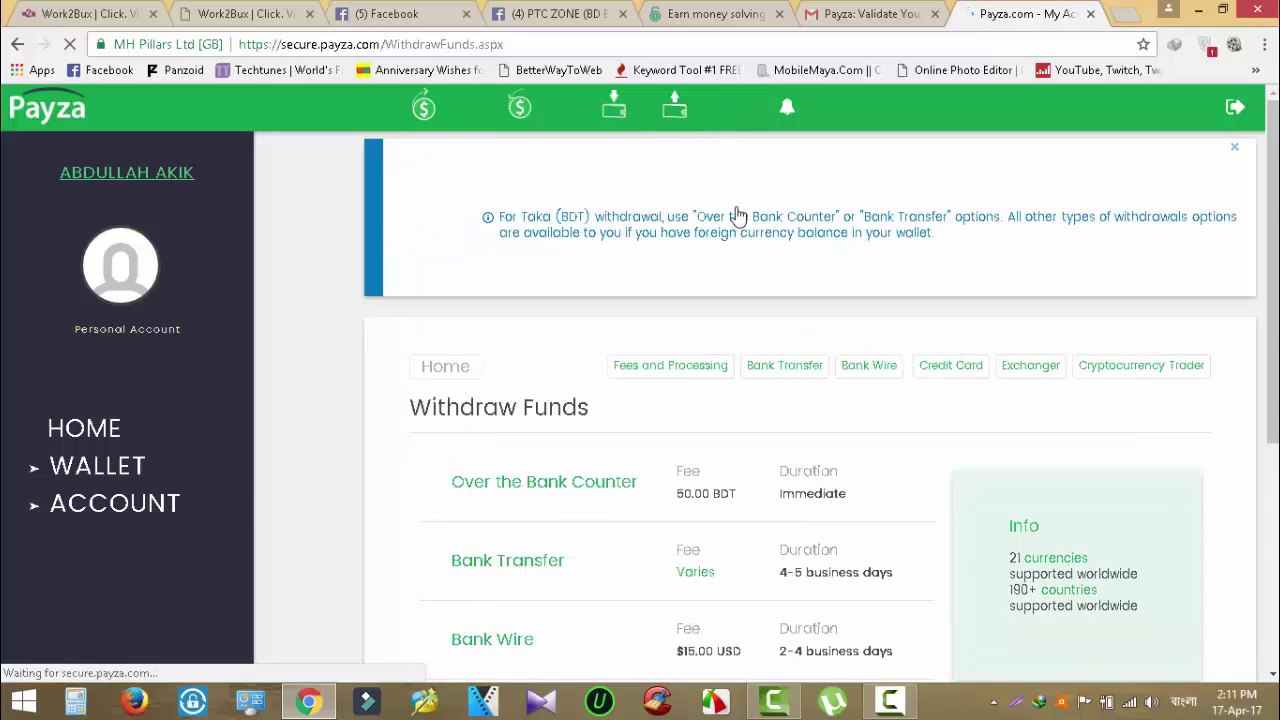
scroll(777, 371, "down", 2)
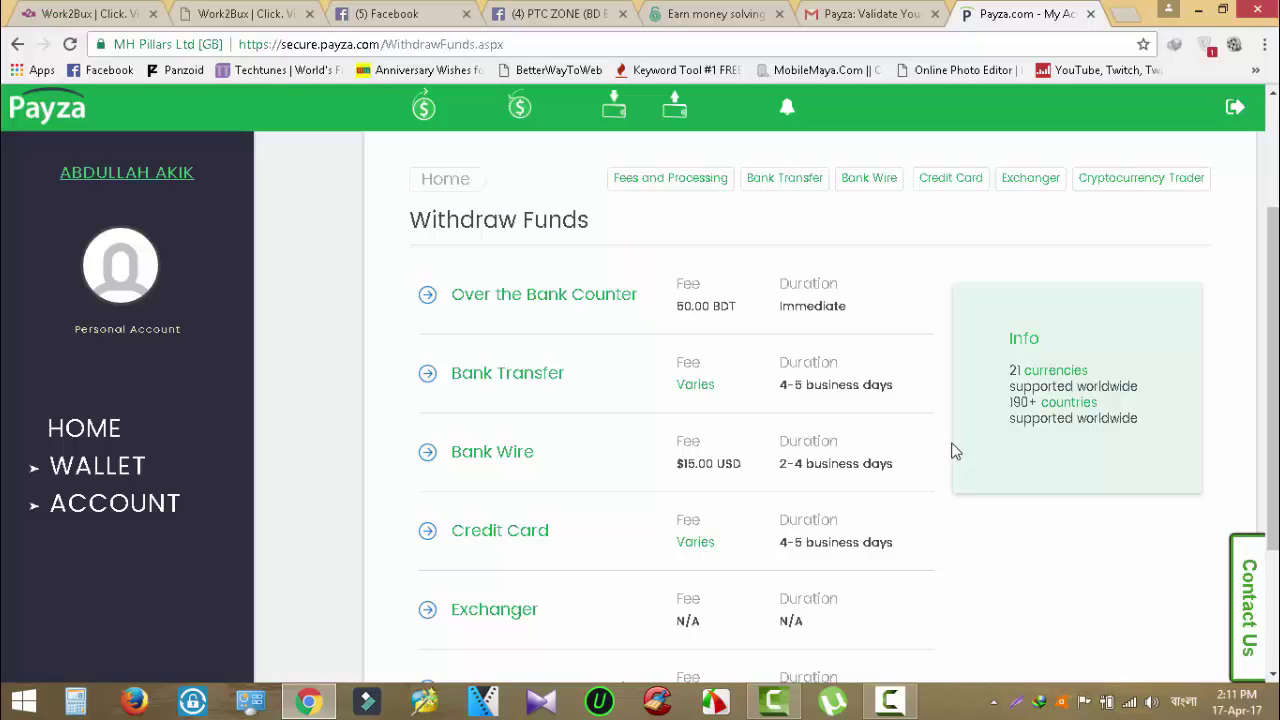
scroll(955, 452, "down", 1)
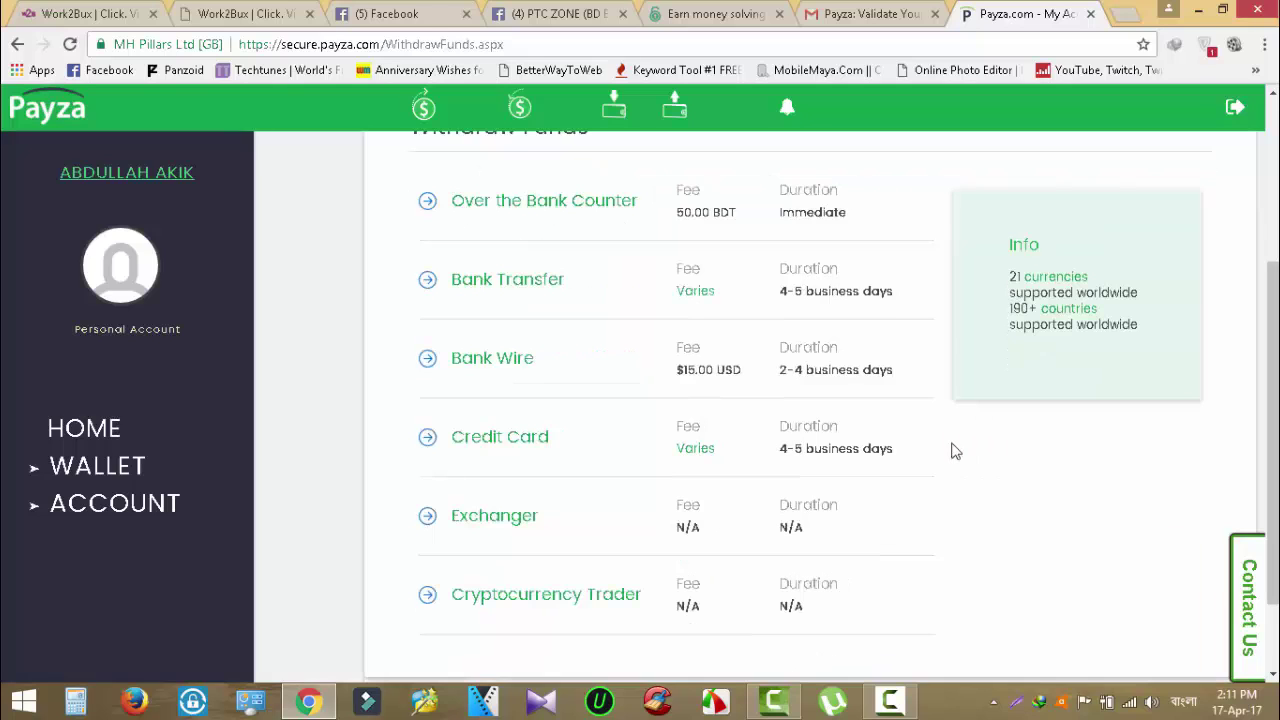
scroll(953, 450, "down", 1)
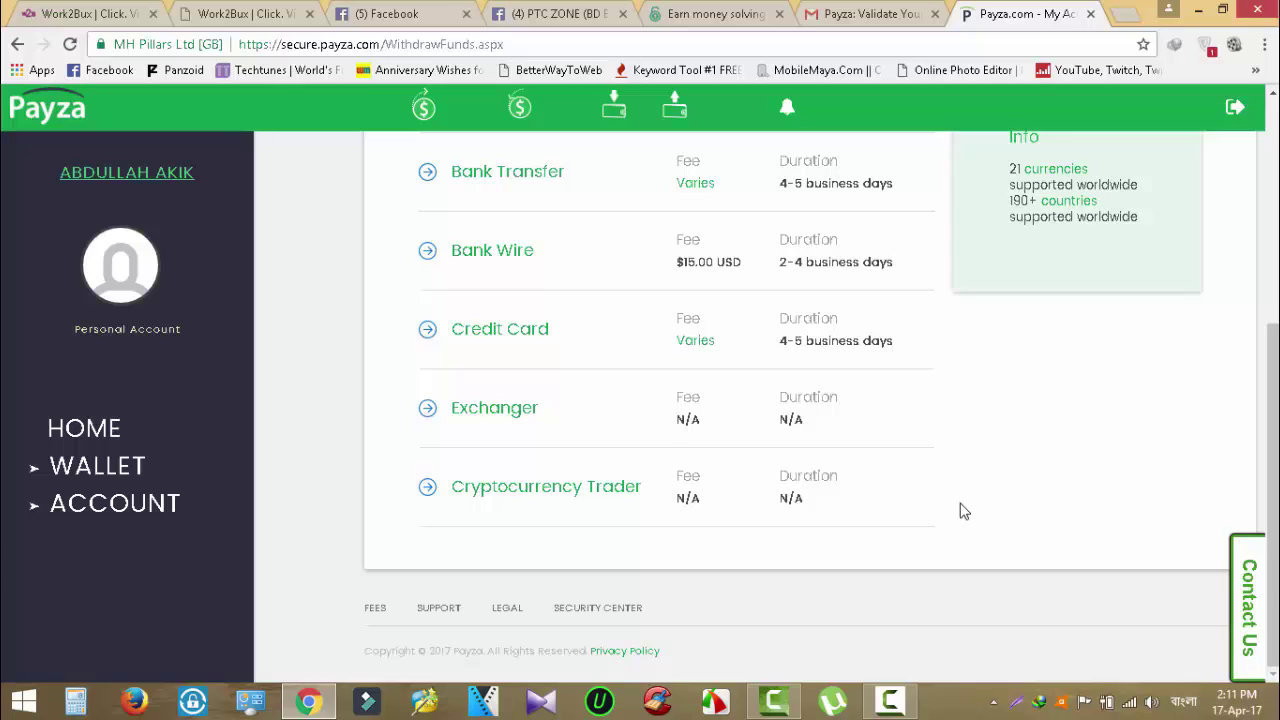
scroll(963, 509, "up", 3)
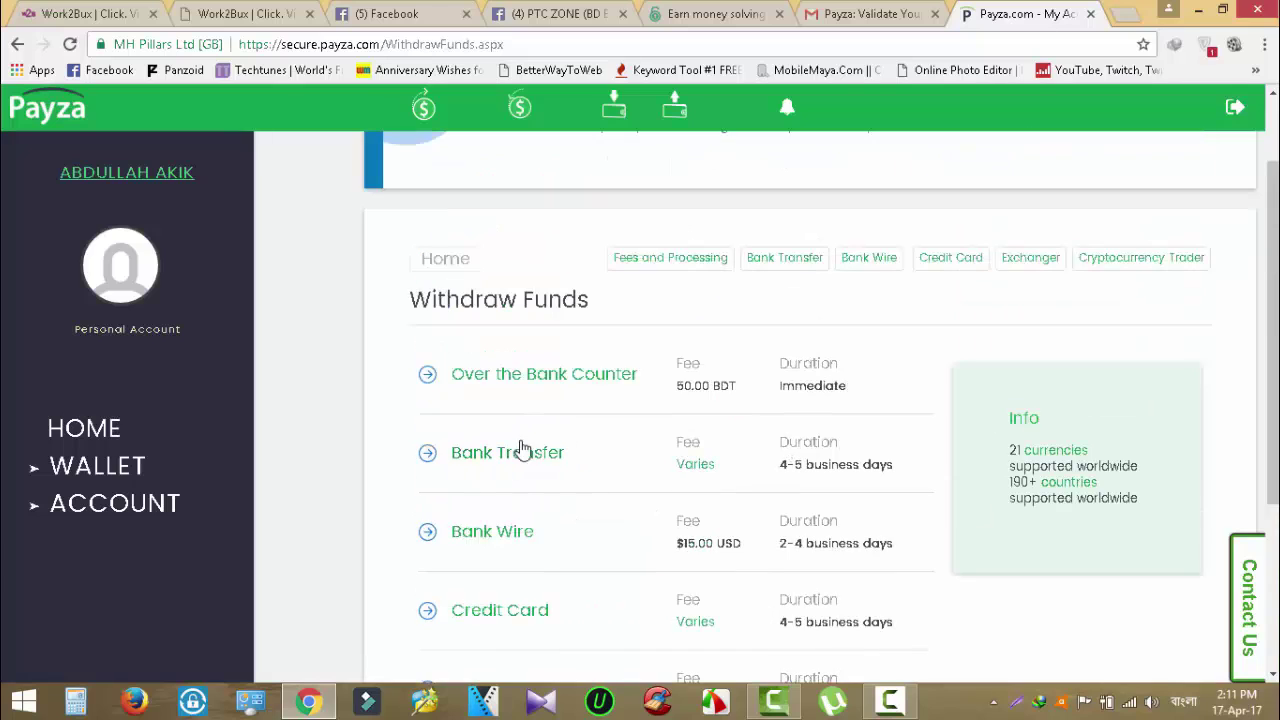
scroll(528, 486, "down", 1)
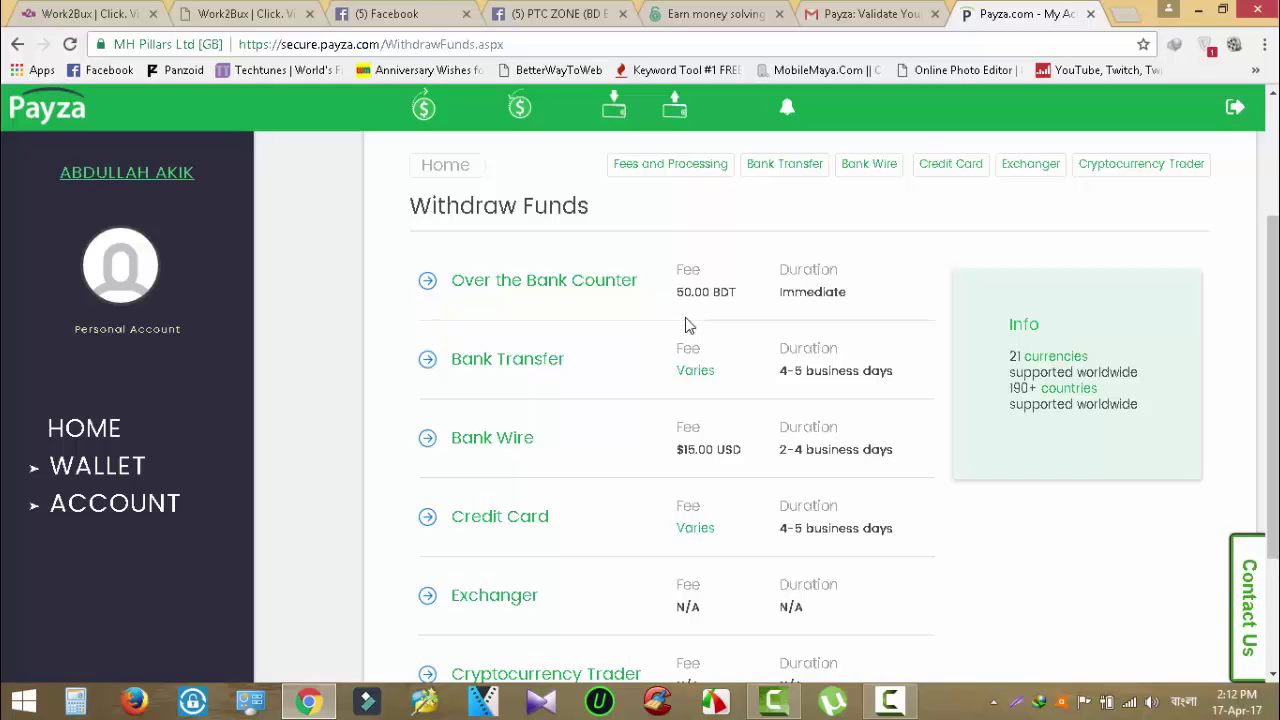
scroll(680, 428, "down", 3)
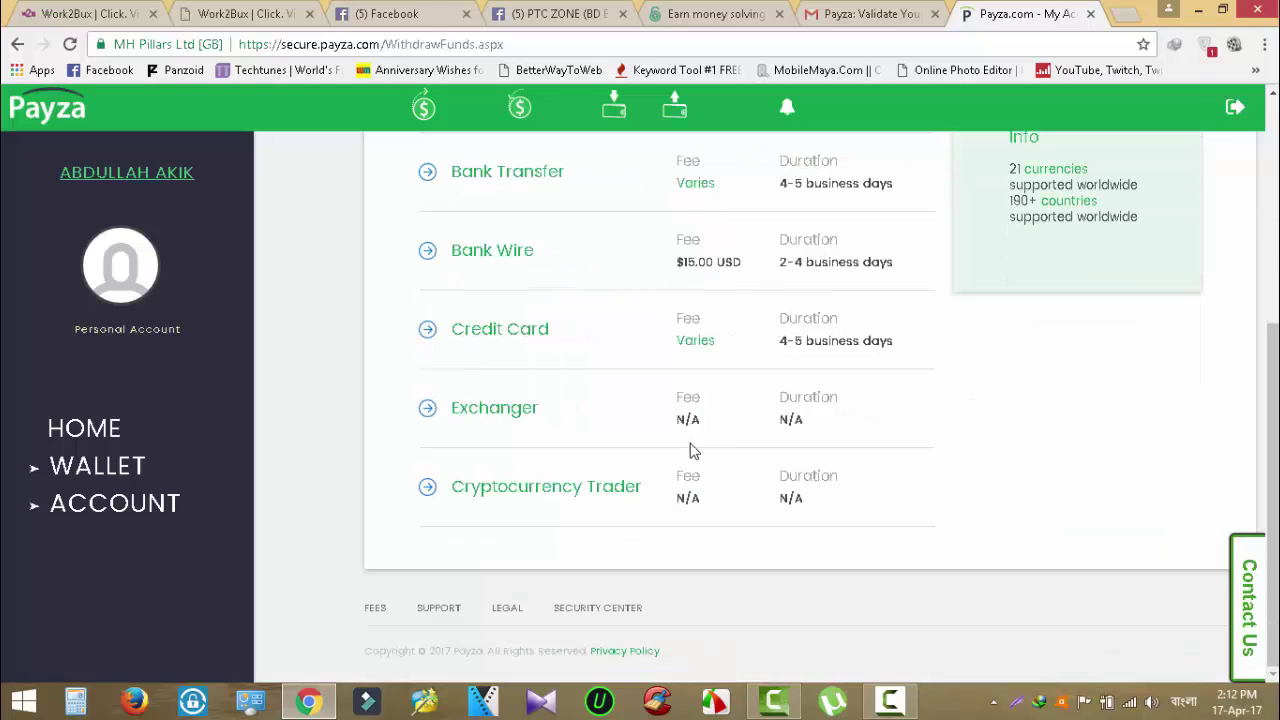
scroll(757, 549, "up", 5)
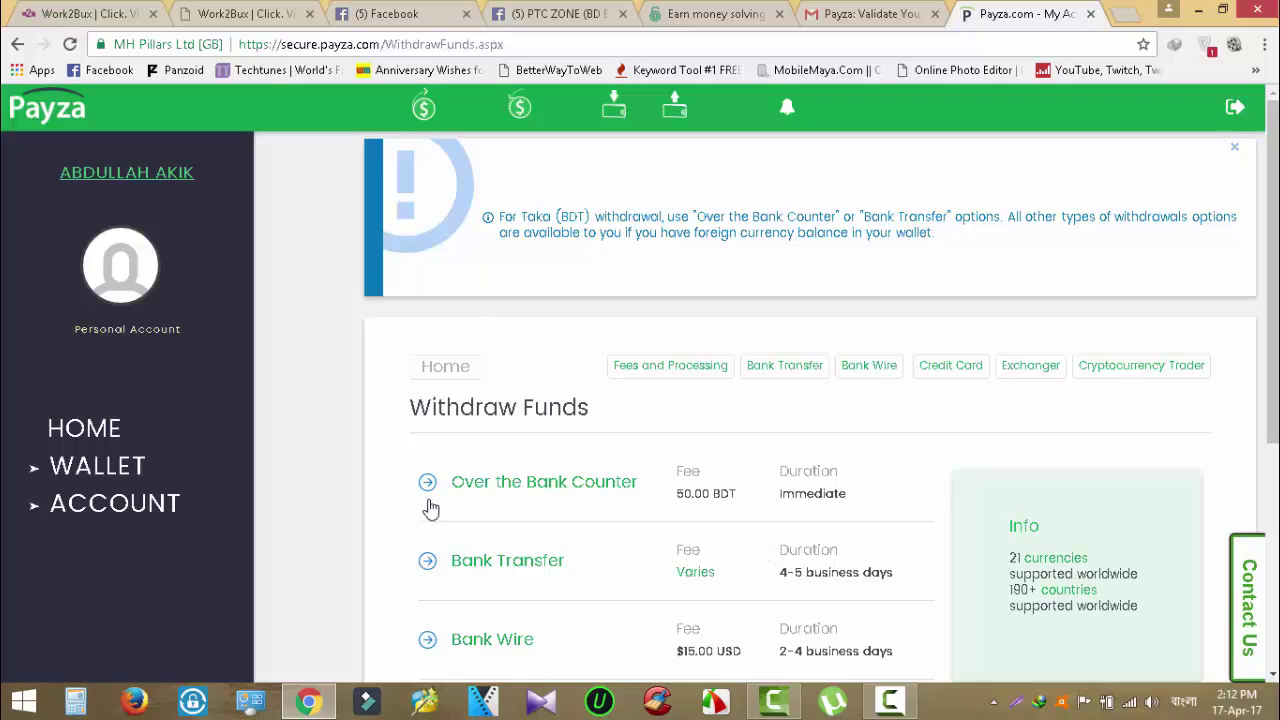
scroll(609, 543, "down", 2)
scroll(610, 545, "down", 2)
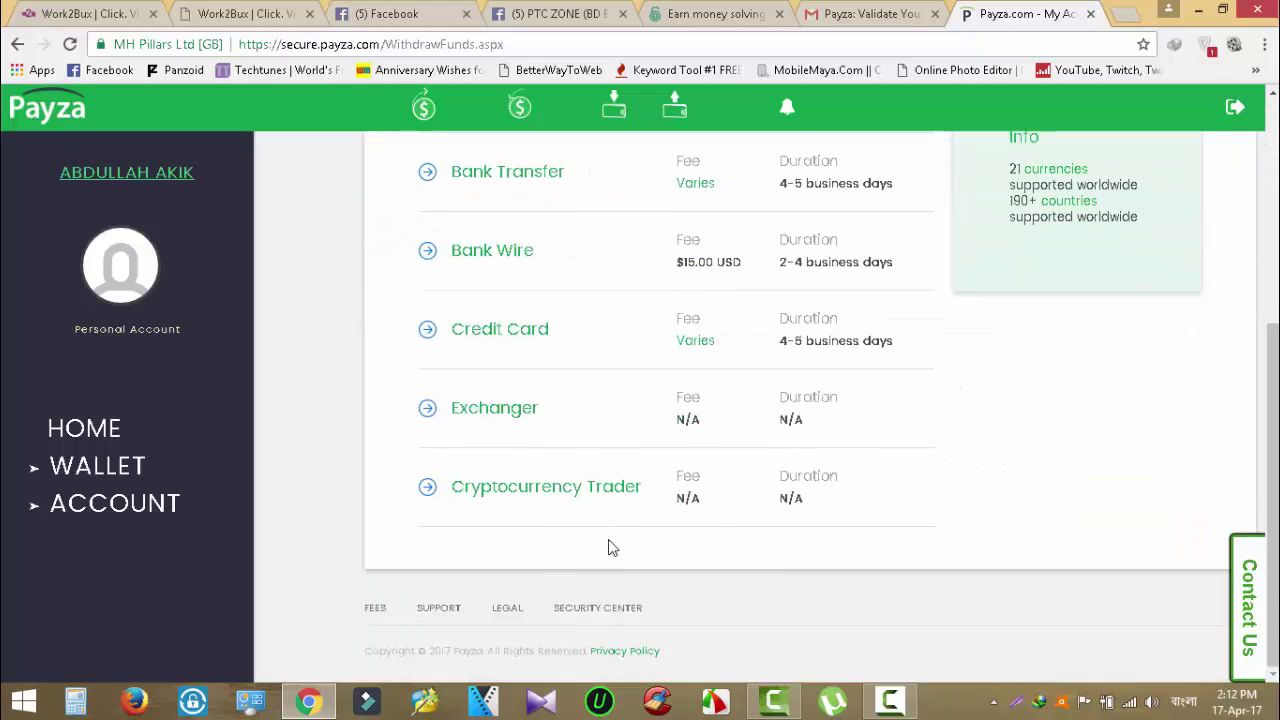
scroll(610, 545, "up", 4)
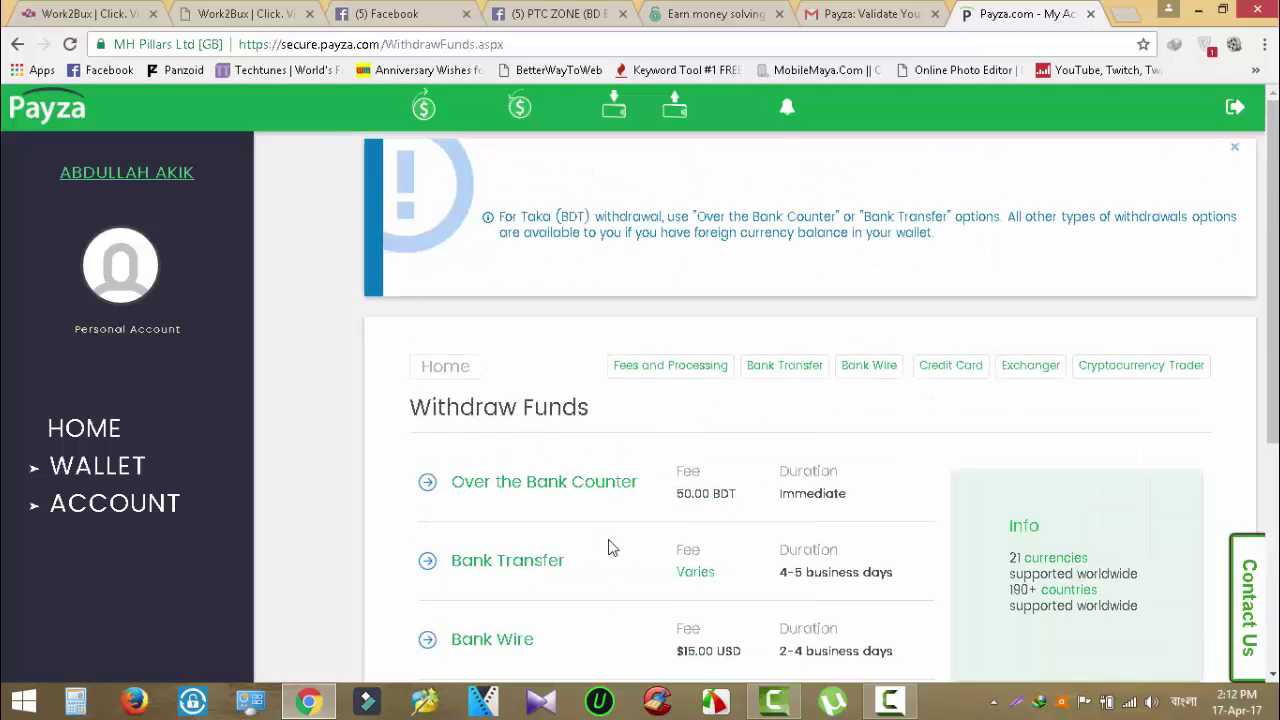